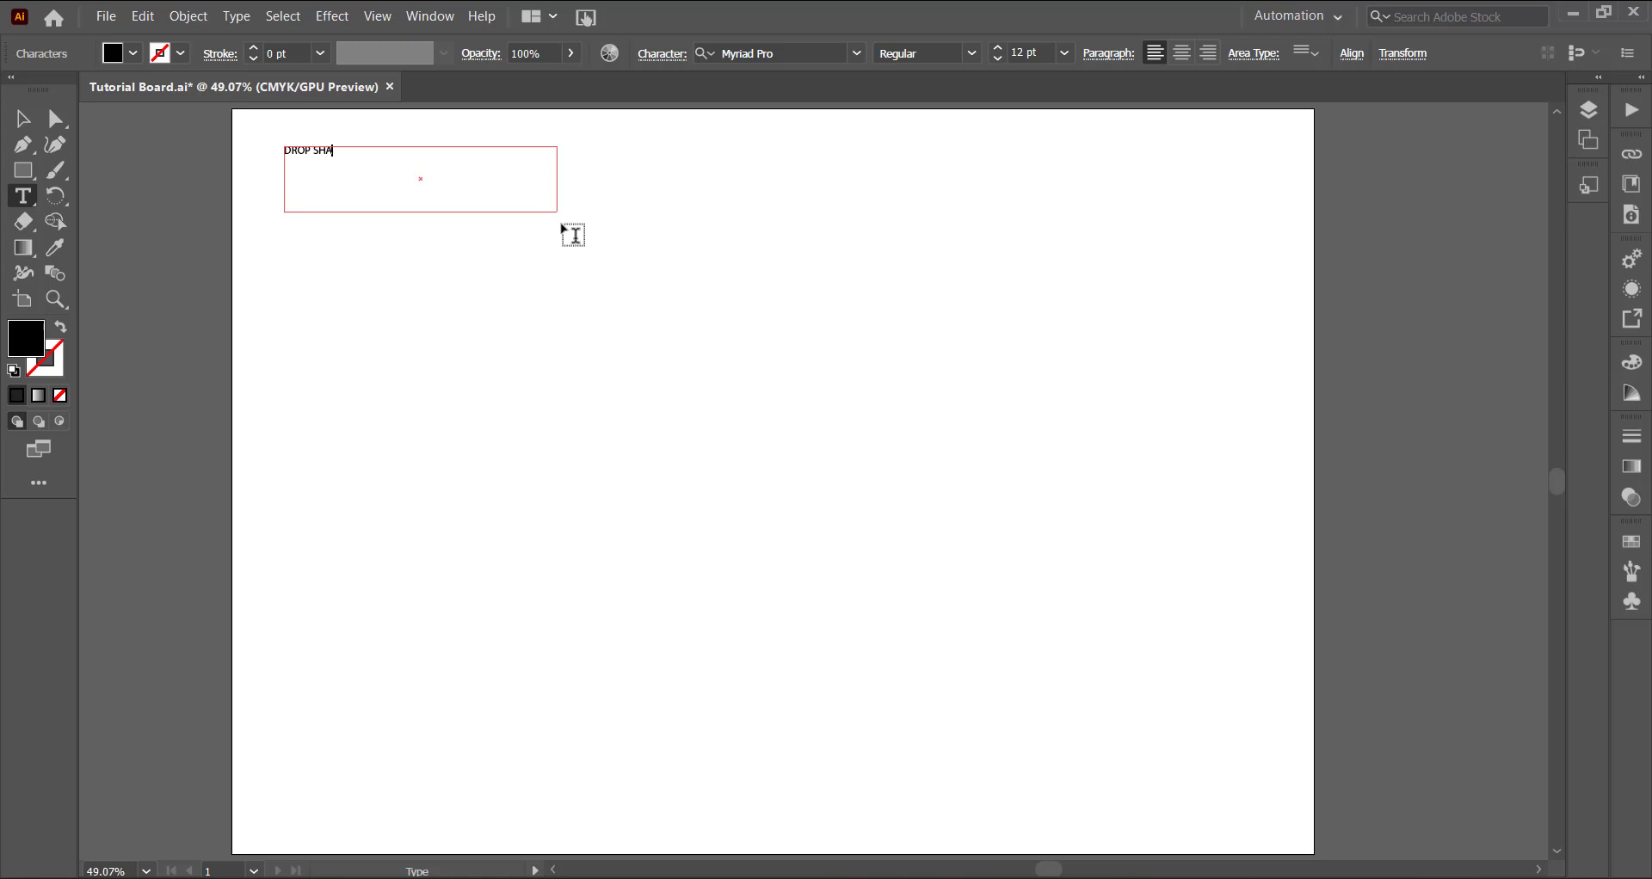
- Set the whole DROP SHADOW text to 50 pt and finish editing the text
key(ctrl+a)
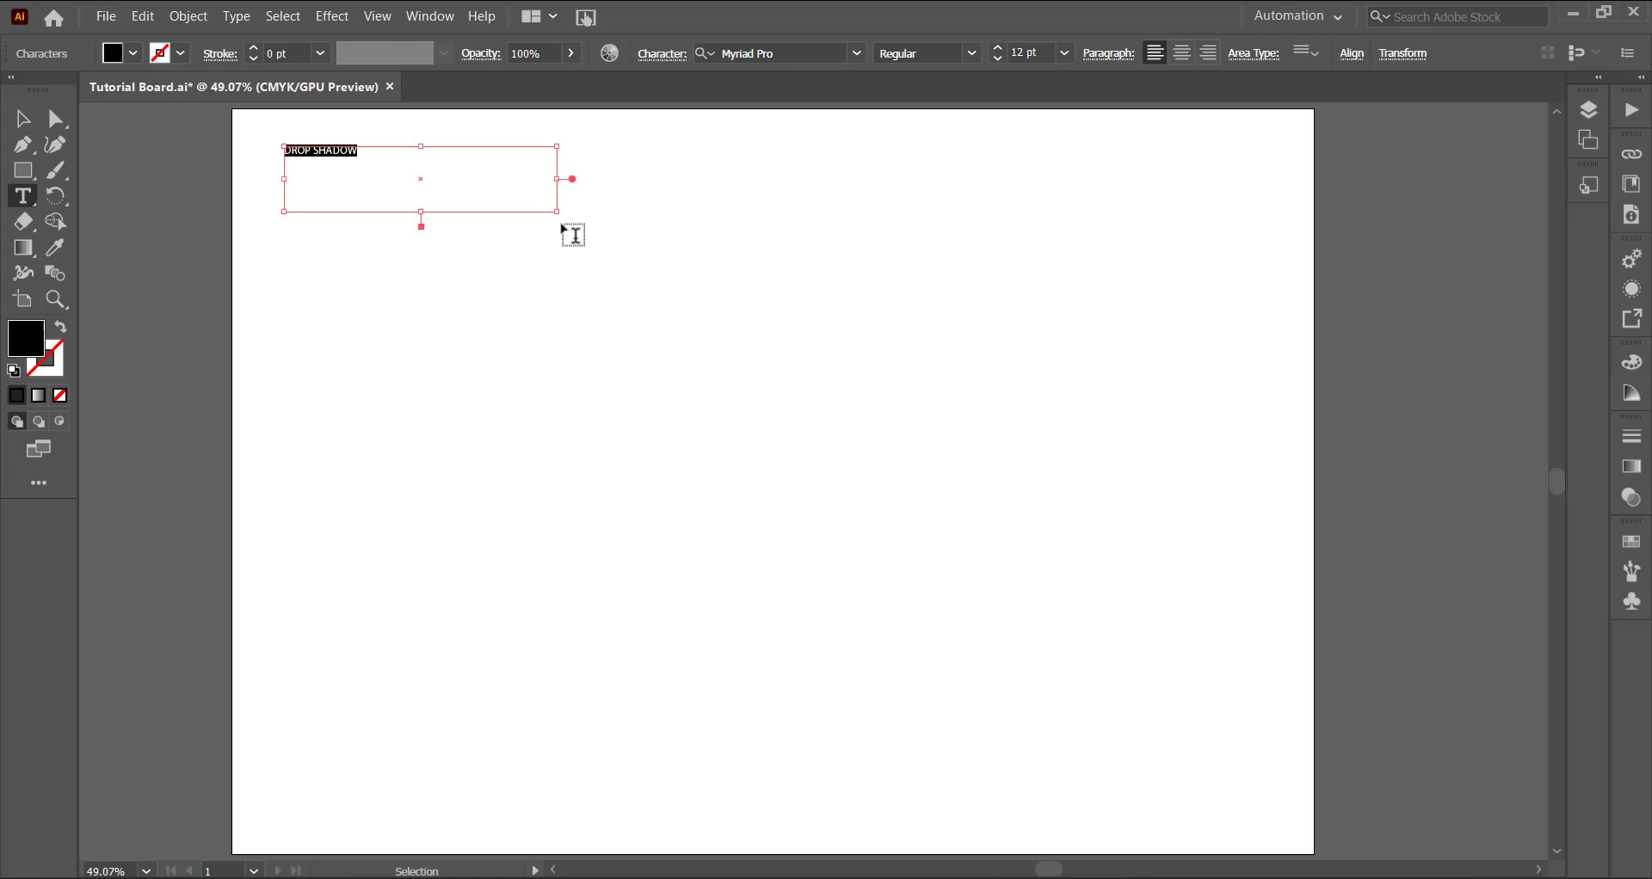
click(1000, 49)
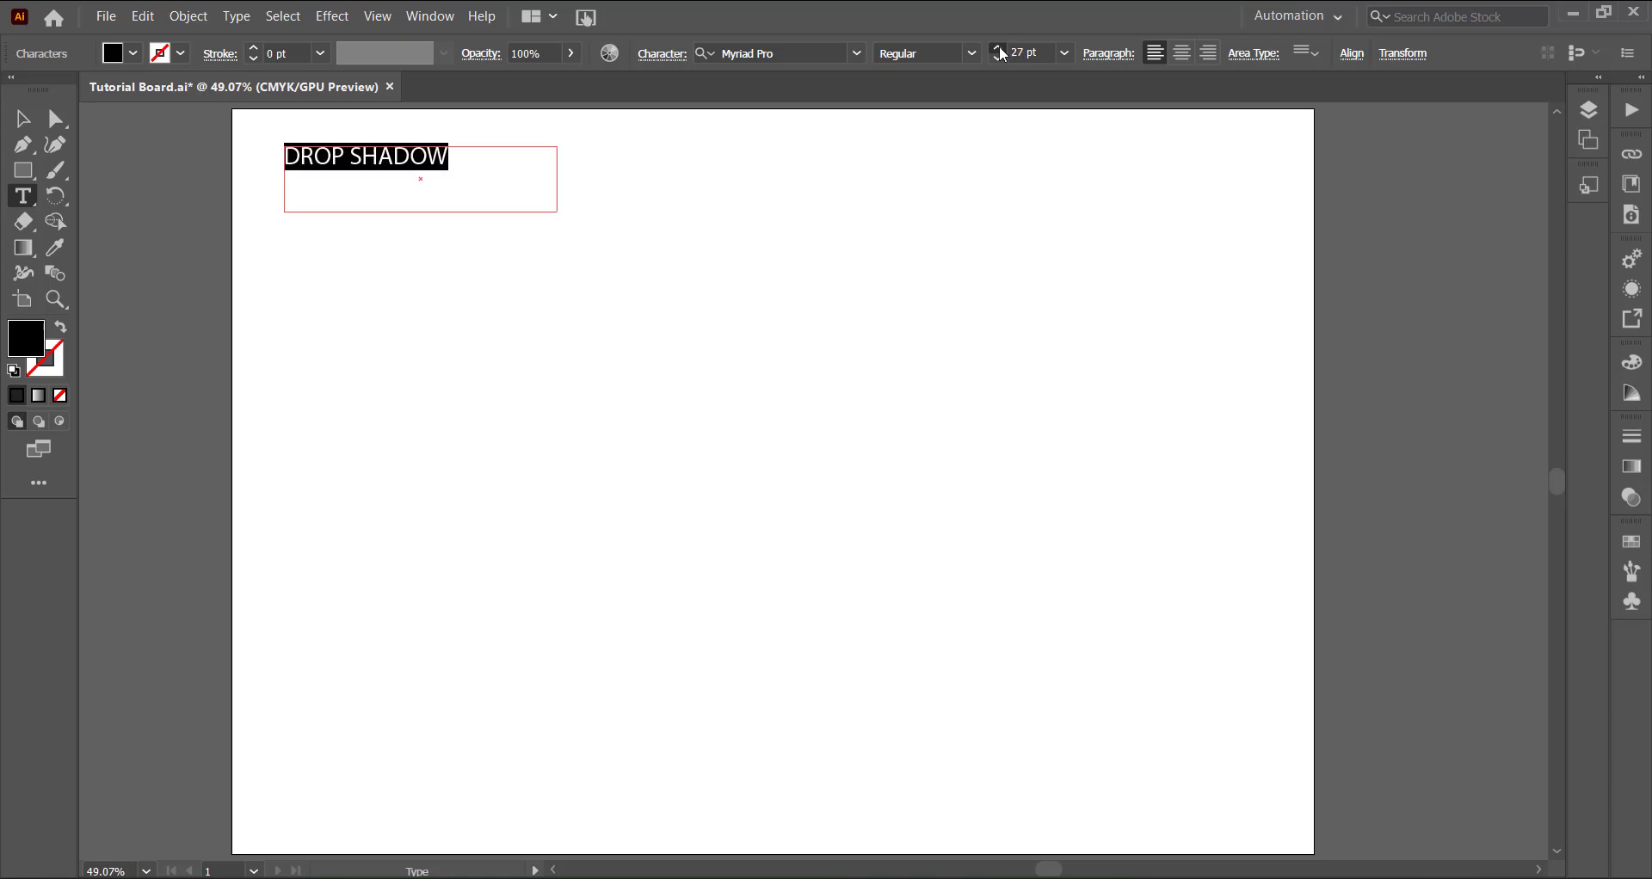
click(1000, 54)
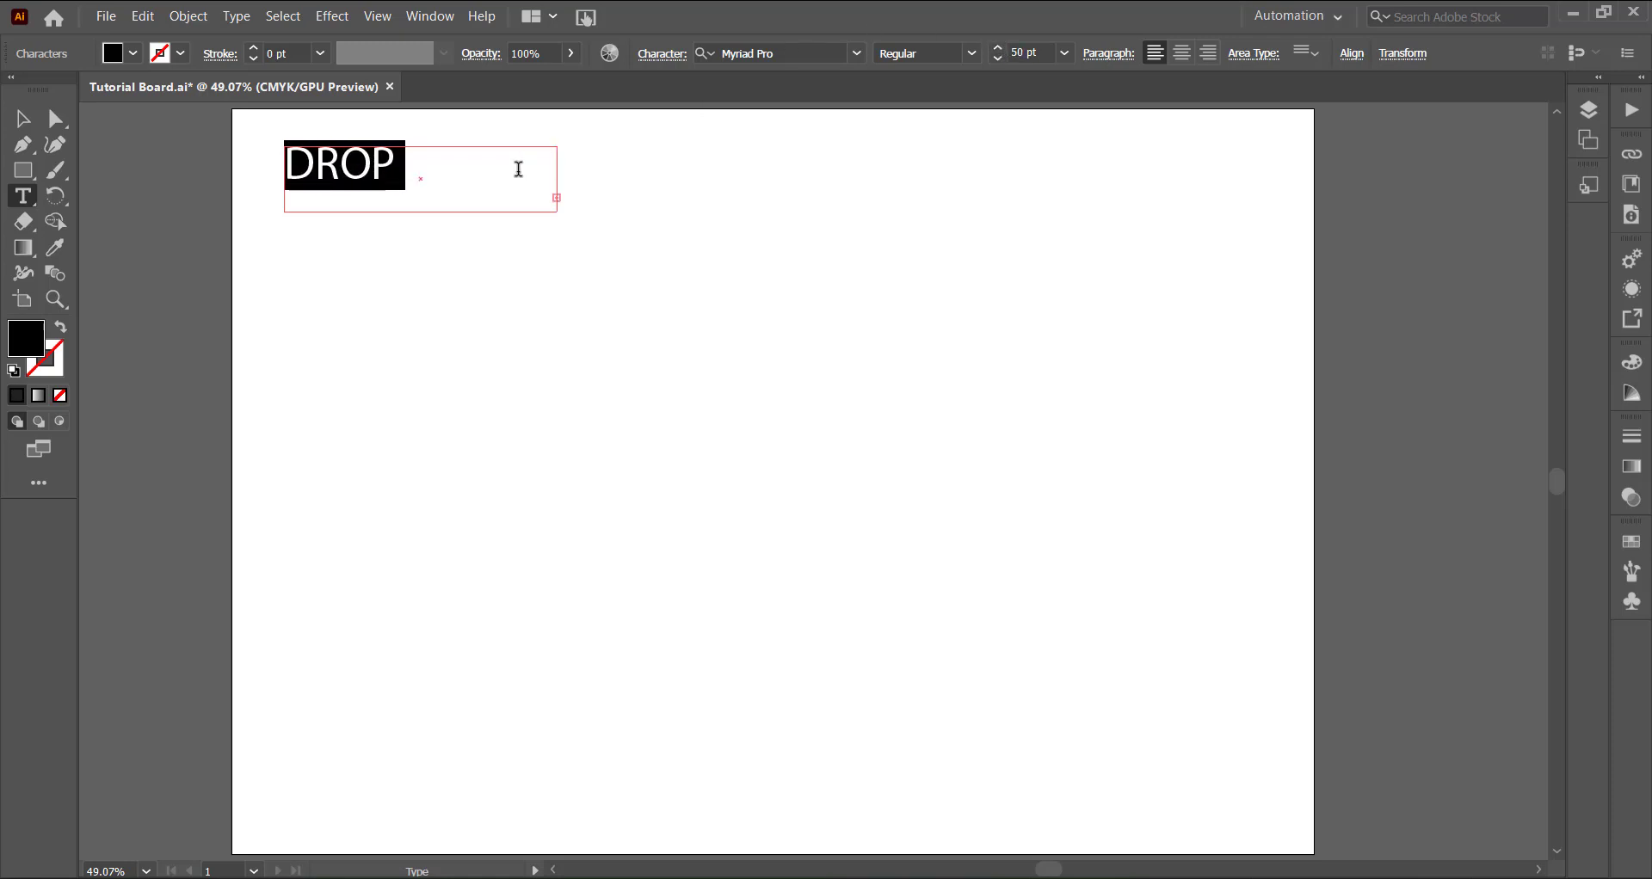
key(Escape)
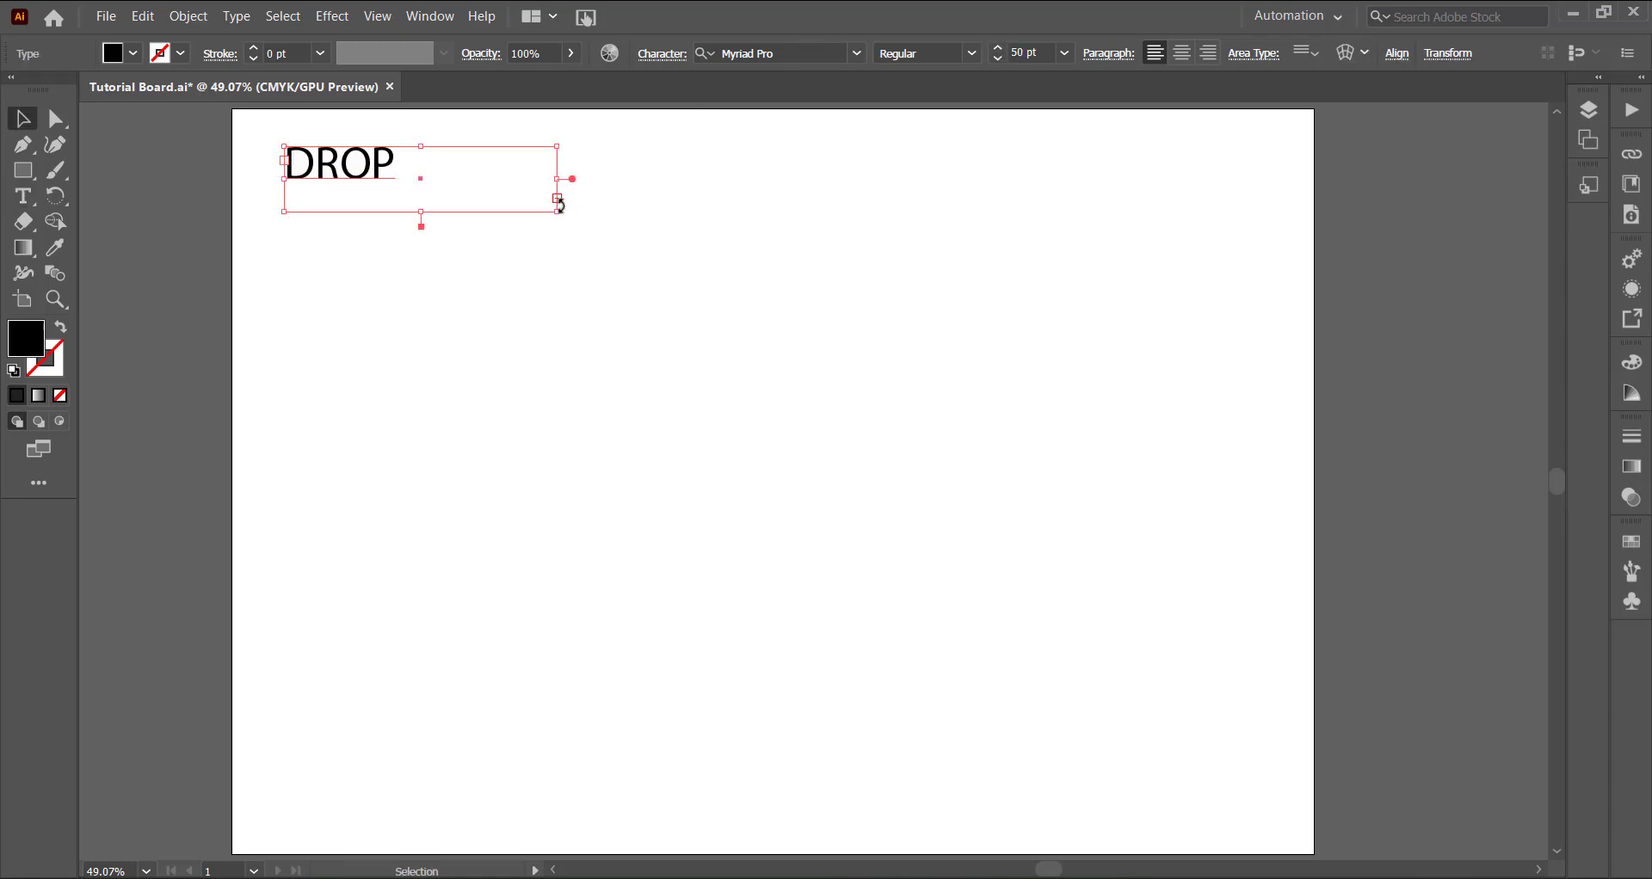
- Widen the text frame so both words fit on one line and change the font to HP Simplified
drag(555, 215, 645, 197)
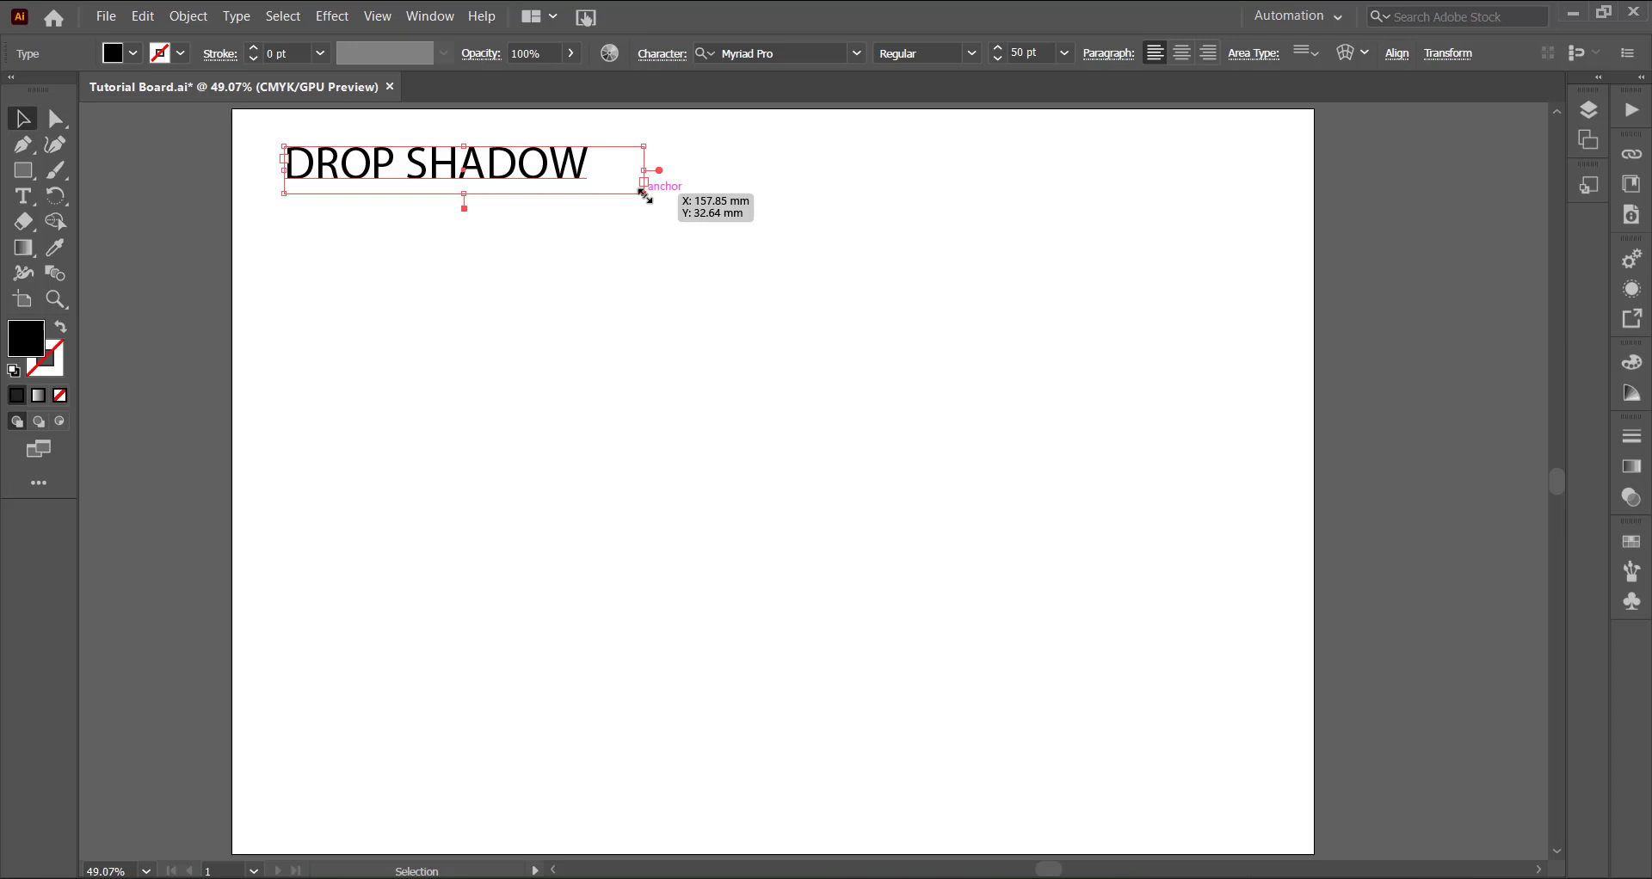
click(856, 53)
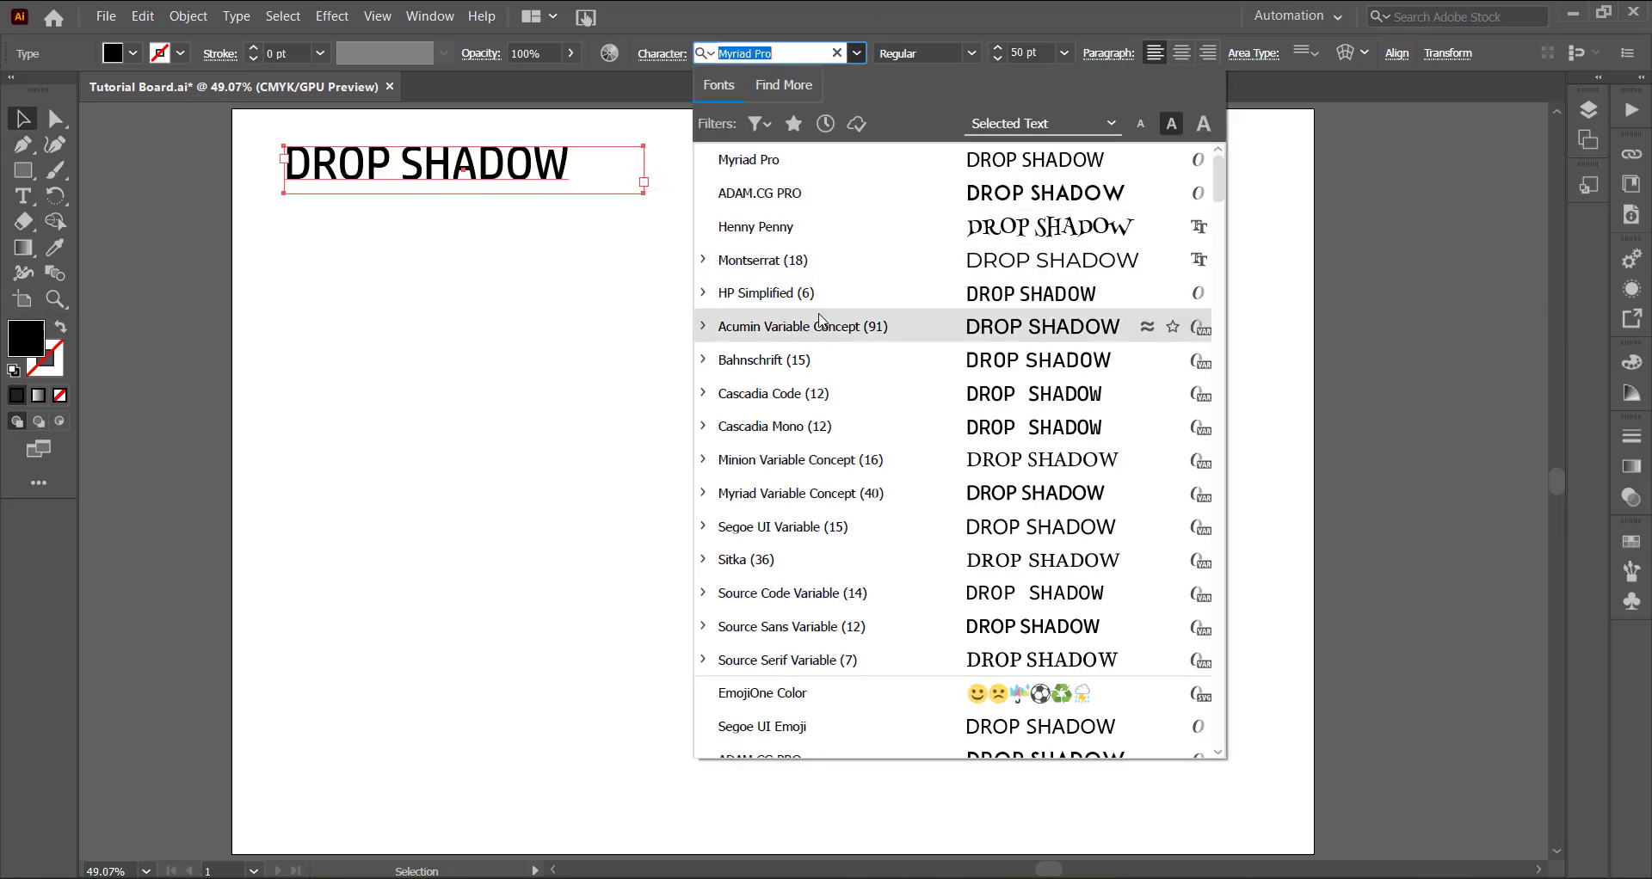
click(972, 293)
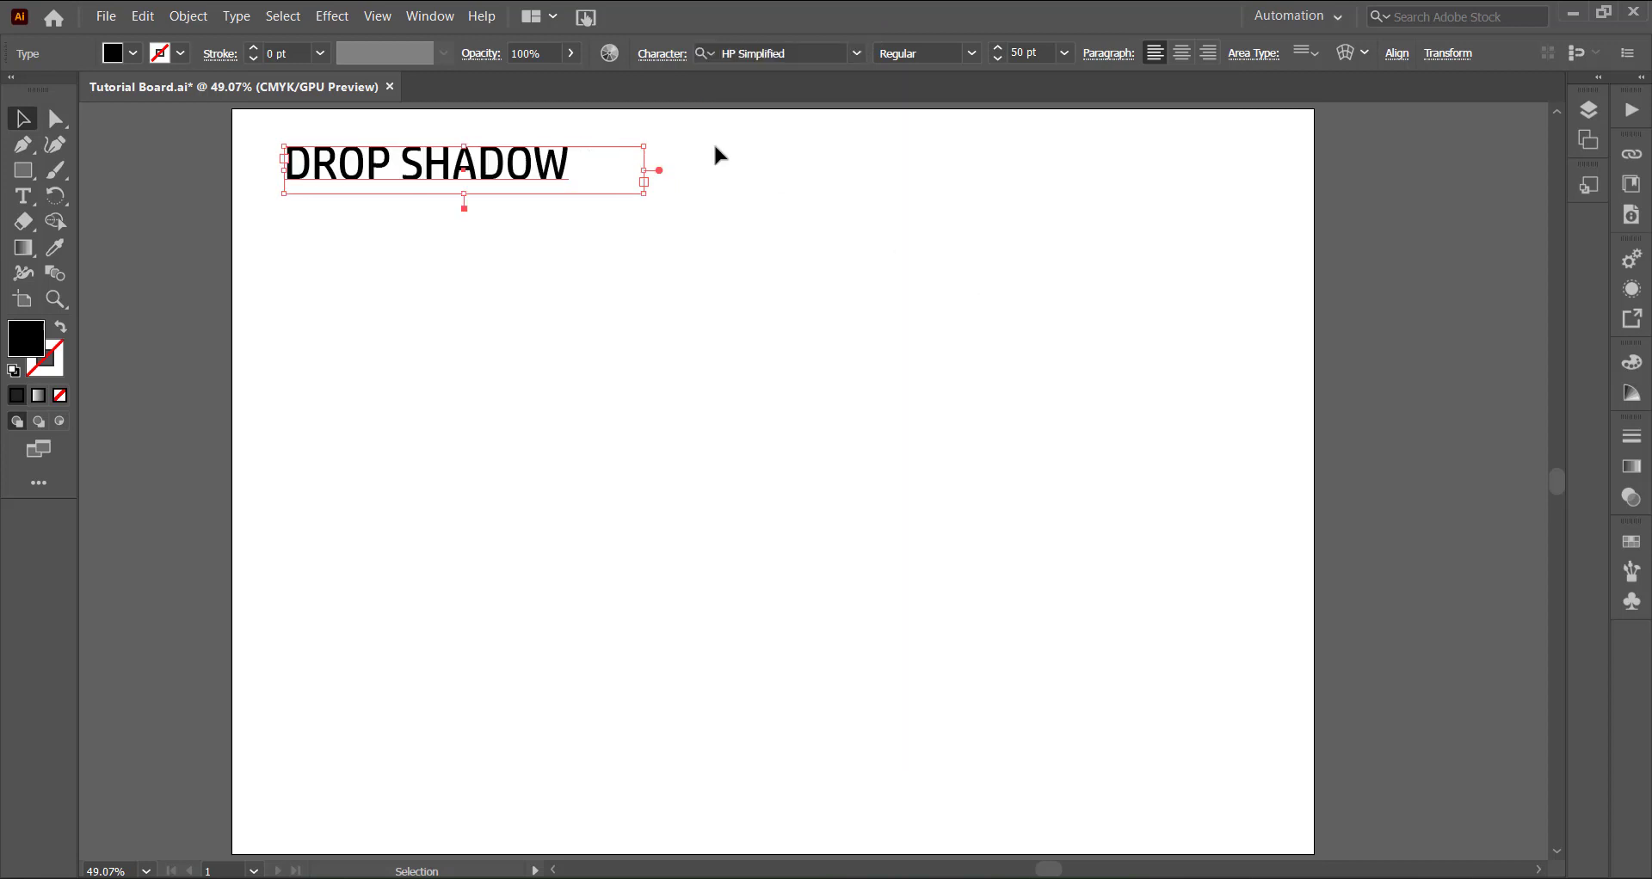
- Convert the area text to point type scaled up to about 108 pt and place it in the artboard's upper middle
double_click(657, 173)
drag(568, 191, 899, 257)
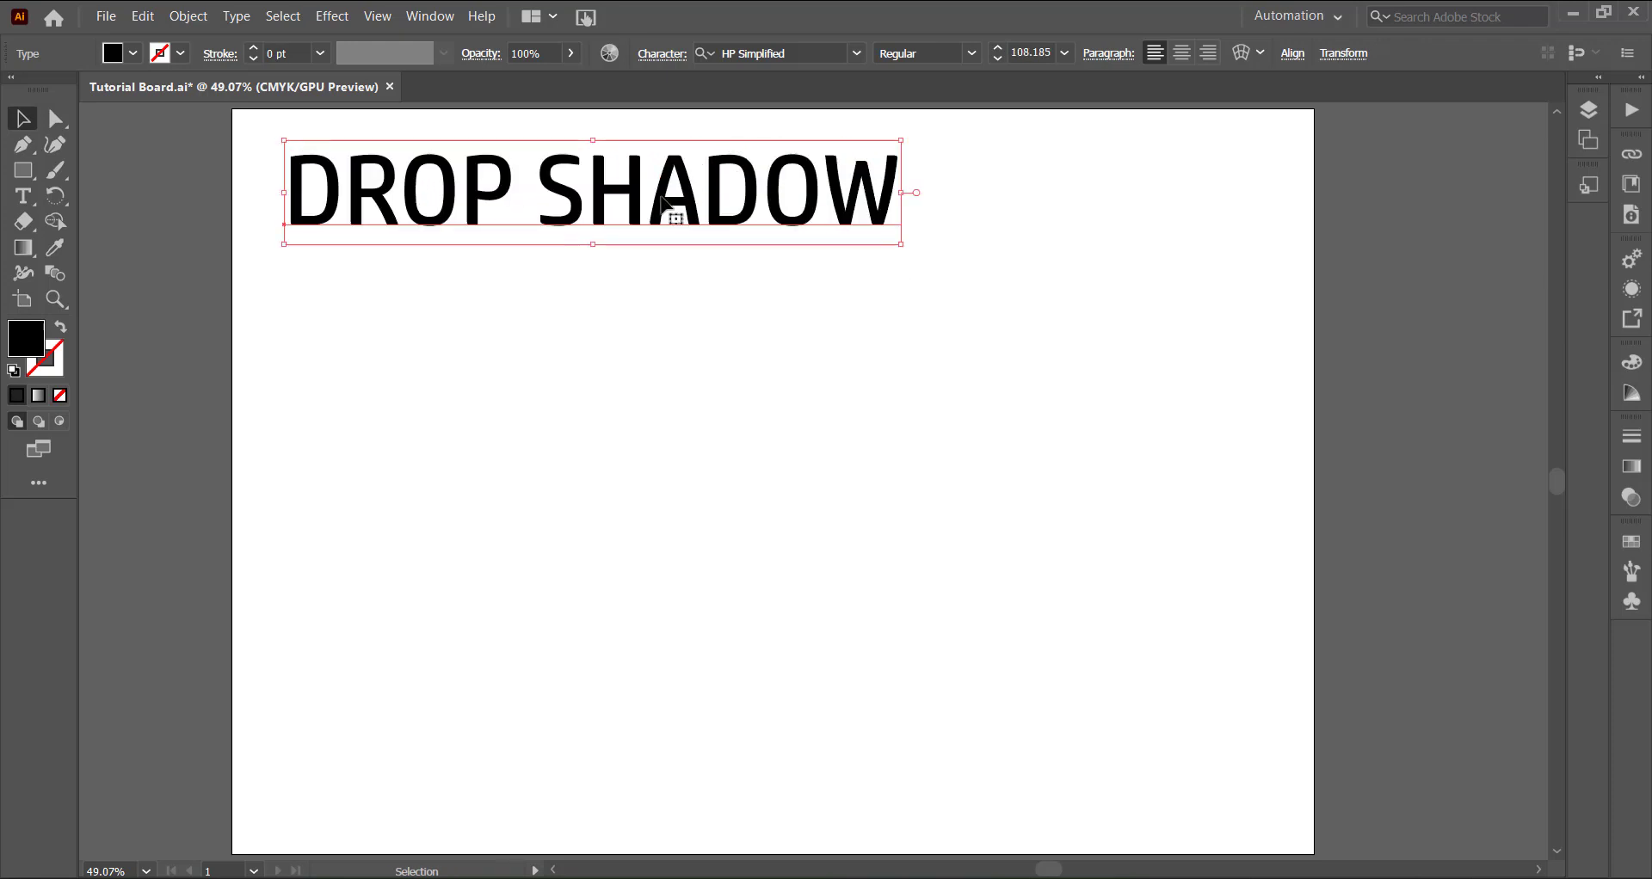
drag(663, 204, 853, 386)
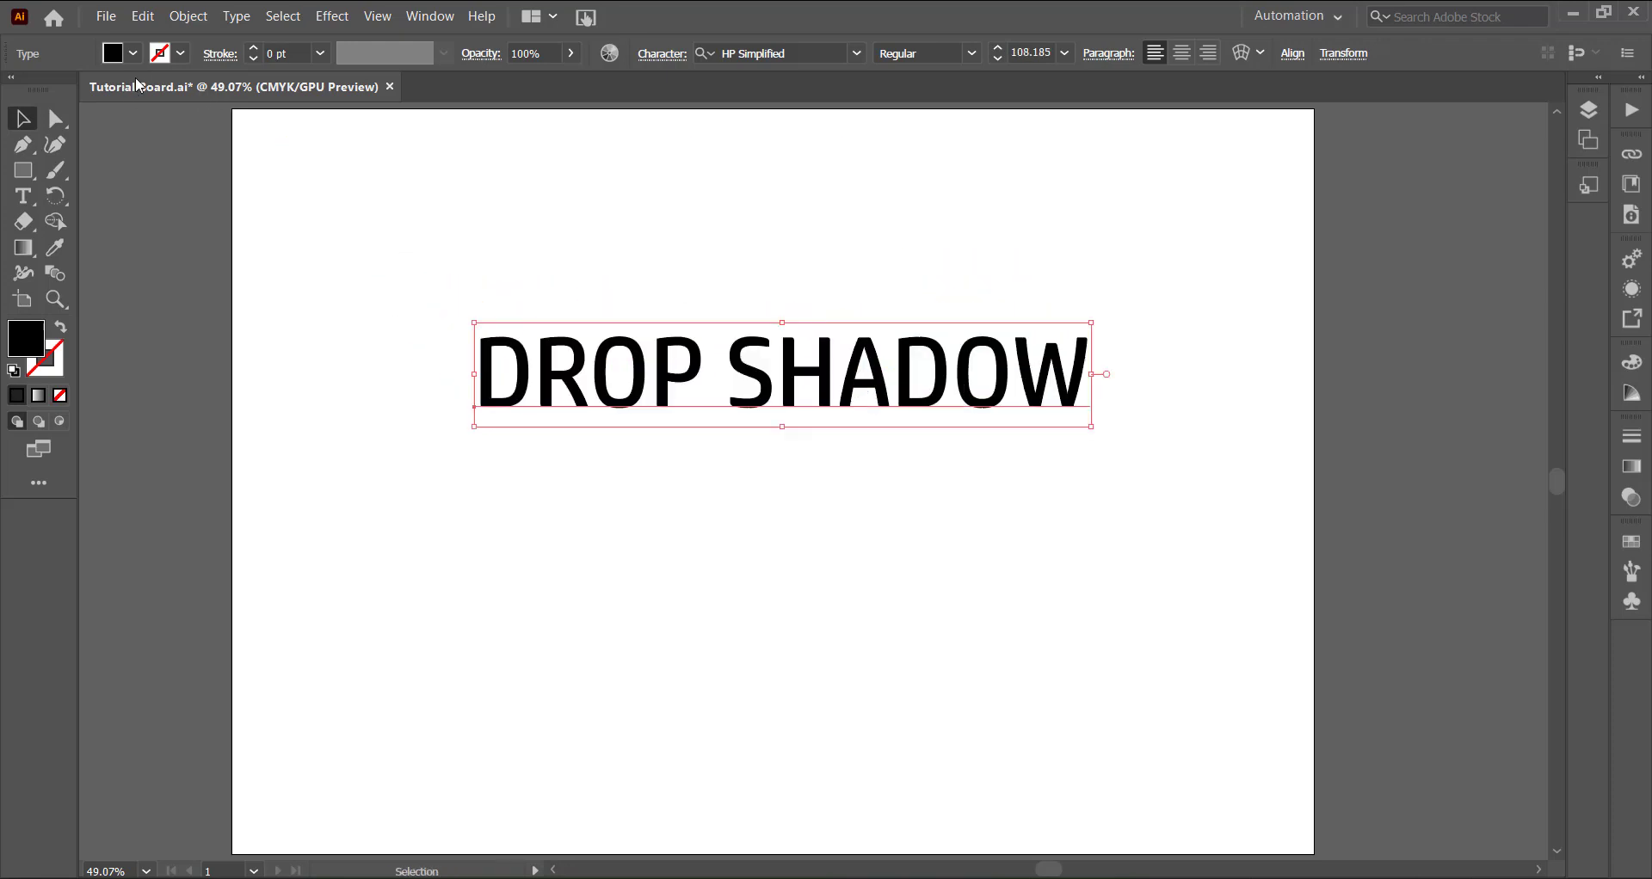
- Fill the DROP SHADOW text with a dark blue swatch
click(133, 53)
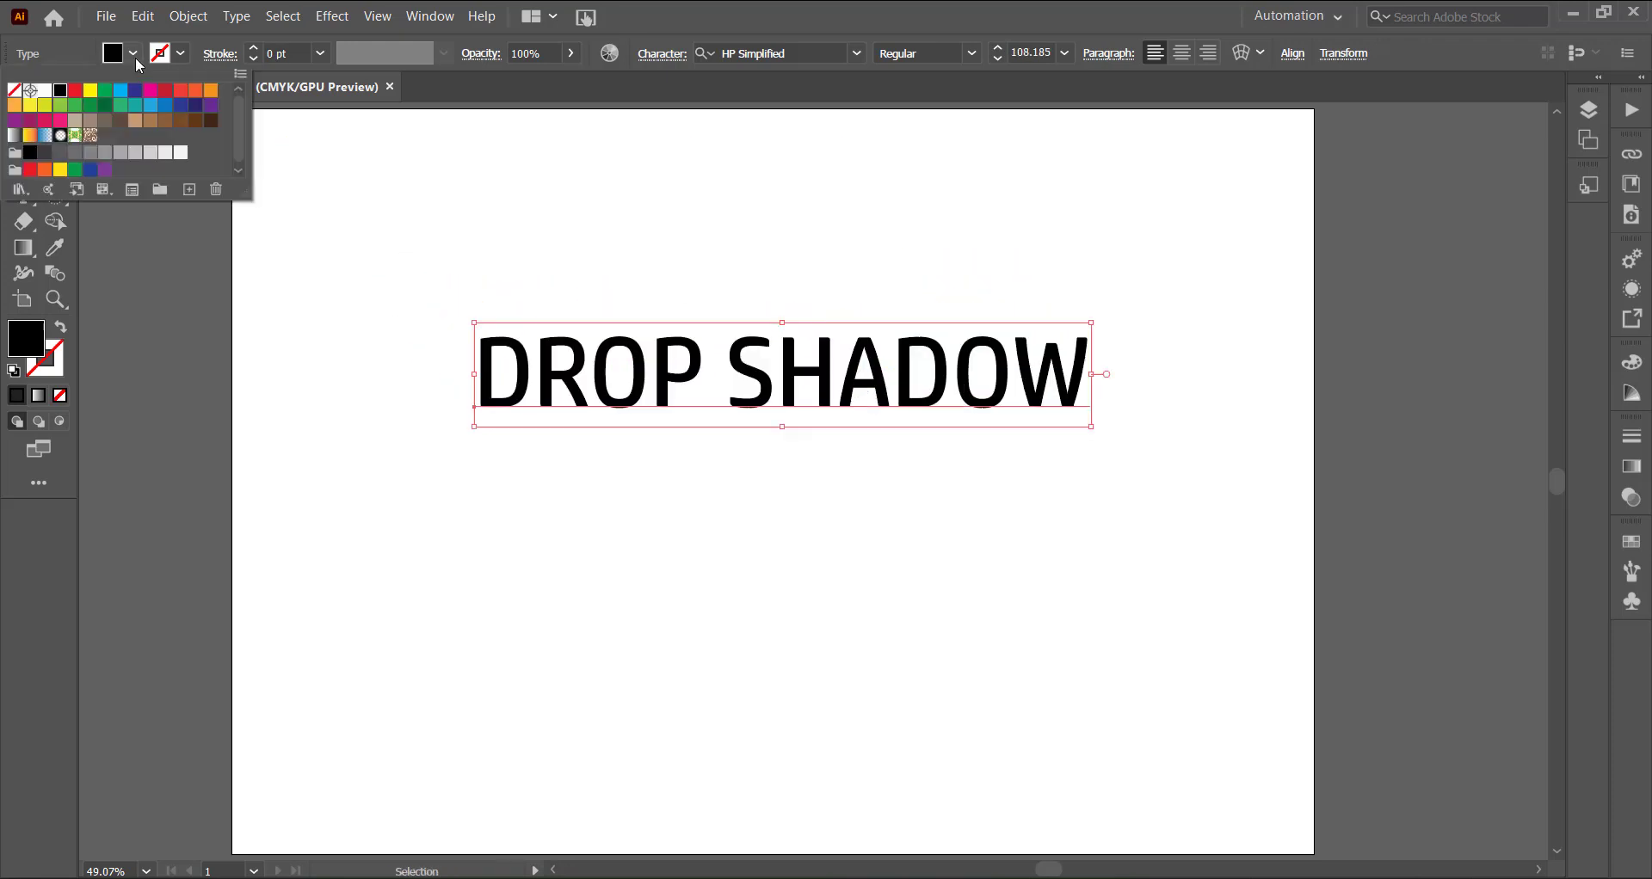
click(196, 107)
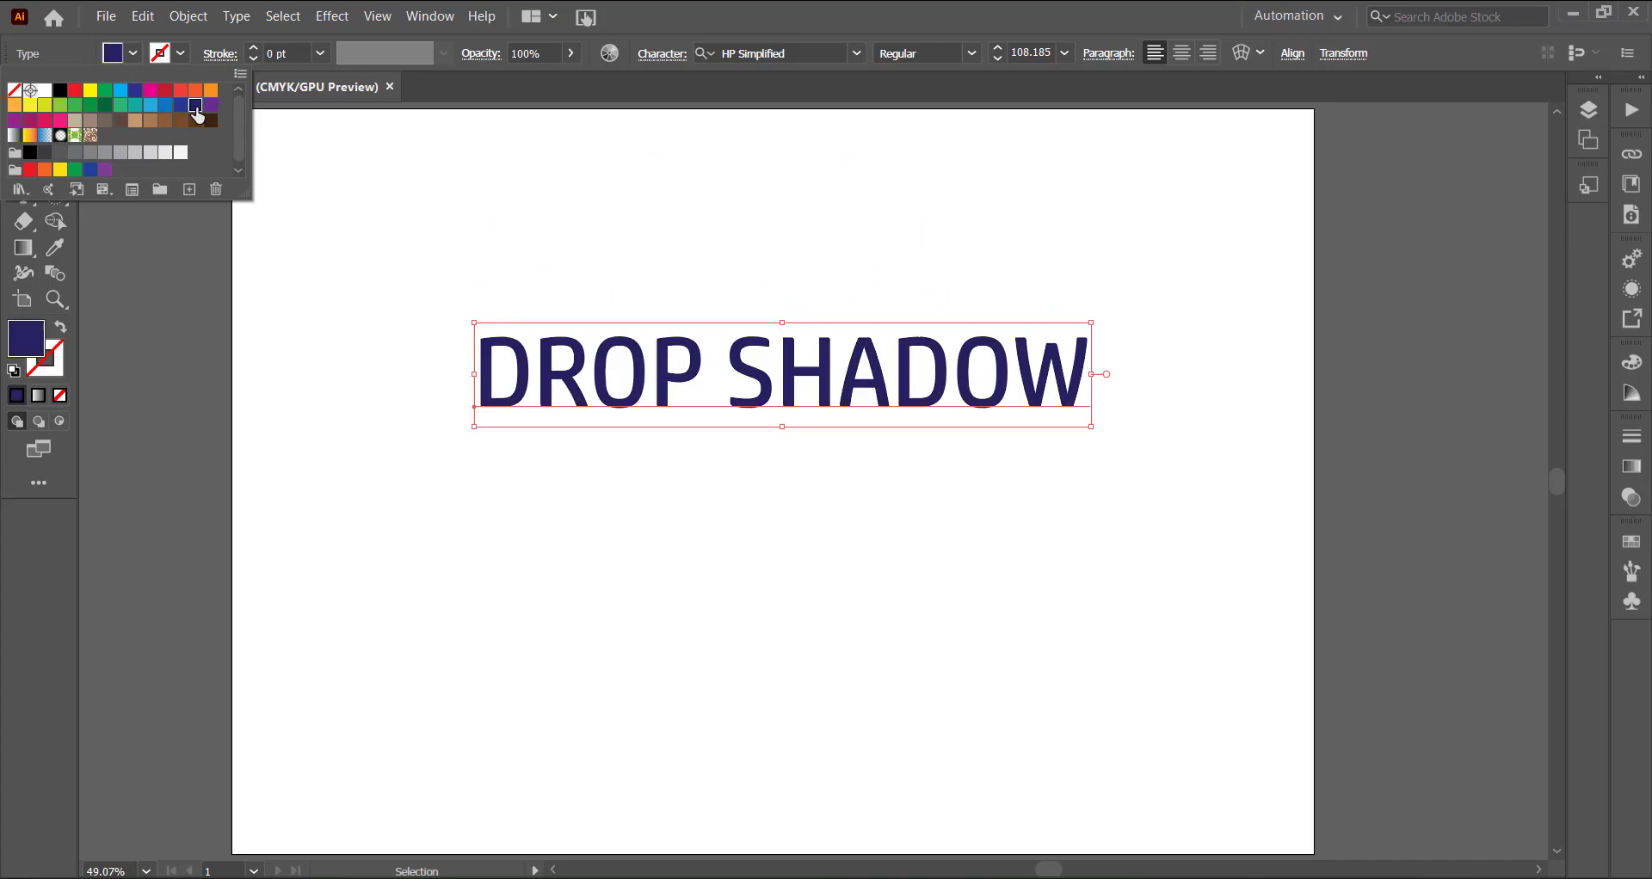
click(166, 91)
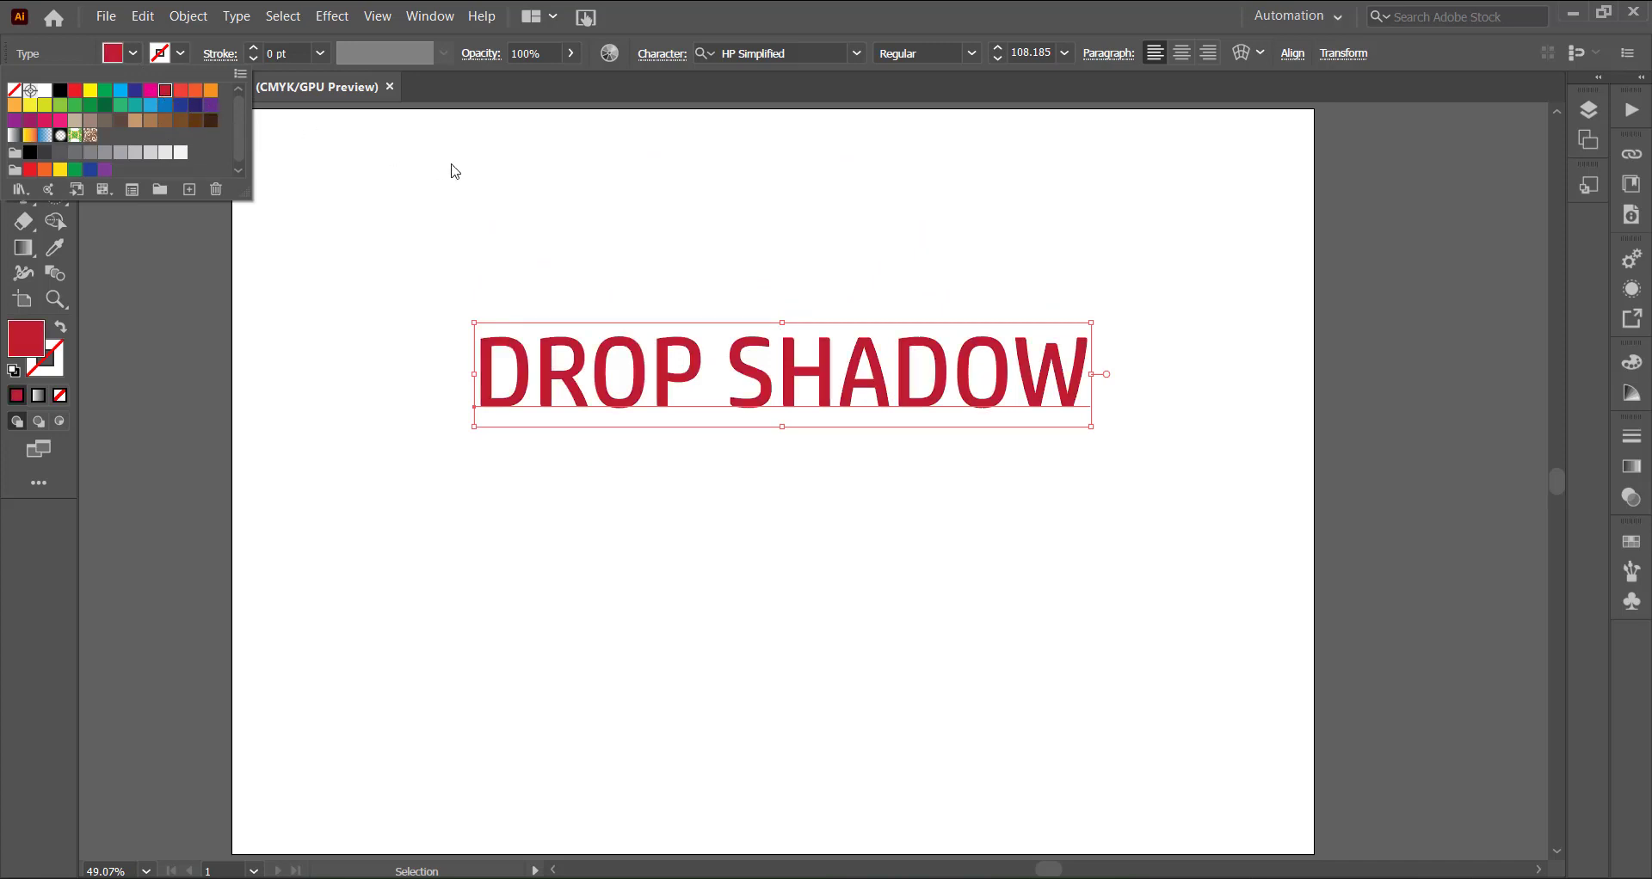
click(184, 108)
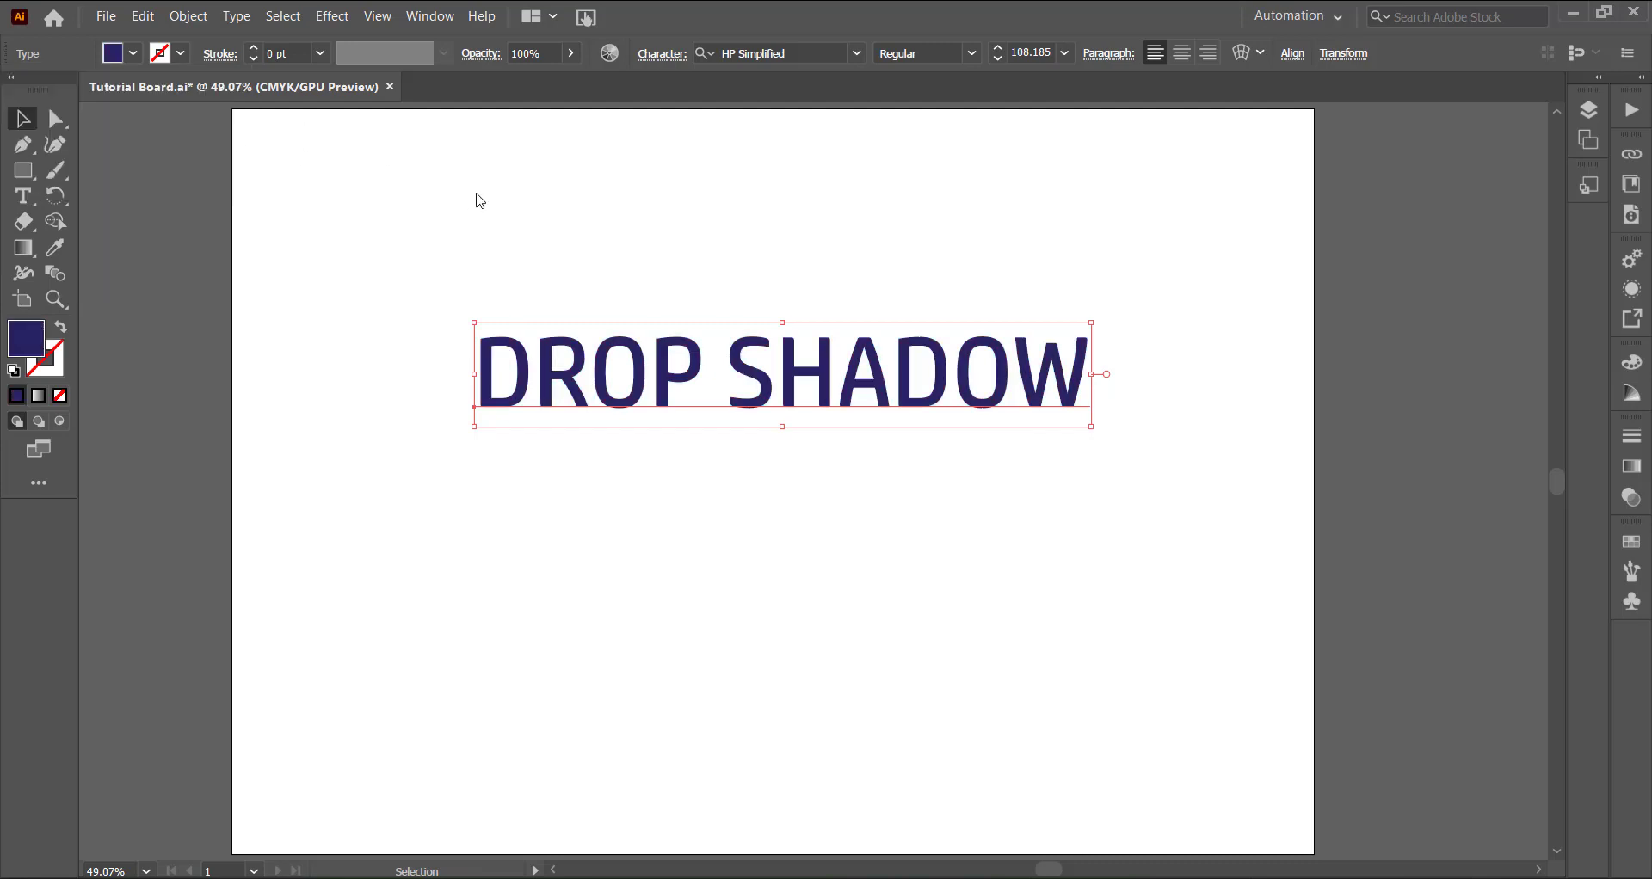
- Scale the text down slightly to about 101 pt and deselect it
click(723, 443)
click(767, 405)
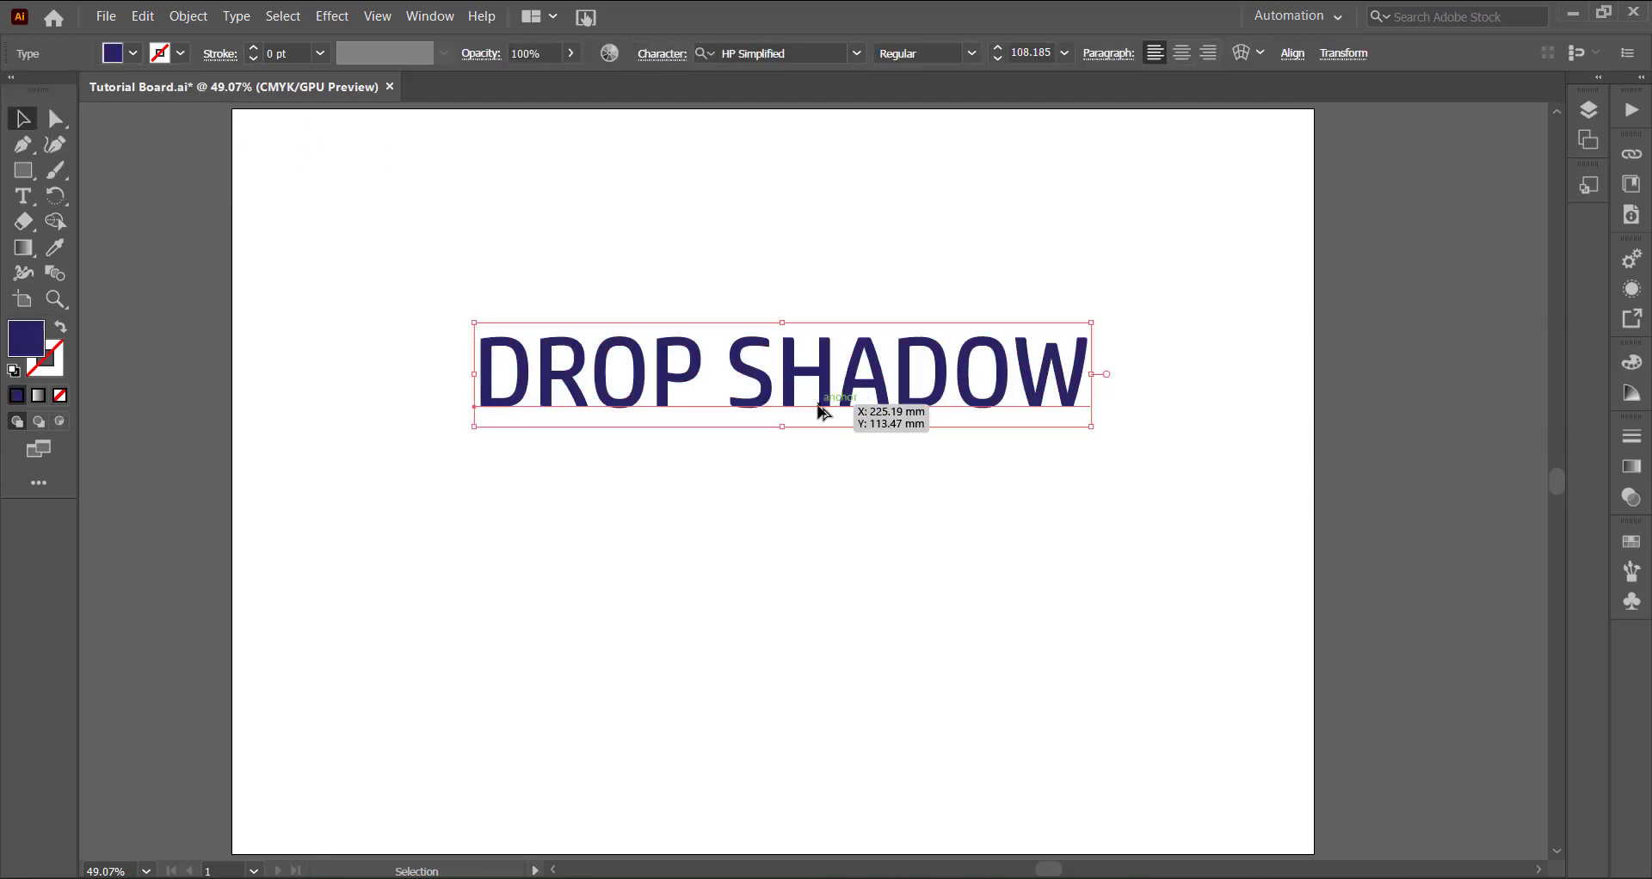
mouse_move(783, 430)
mouse_down()
mouse_move(774, 412)
mouse_move(777, 432)
mouse_move(766, 422)
mouse_up()
click(774, 445)
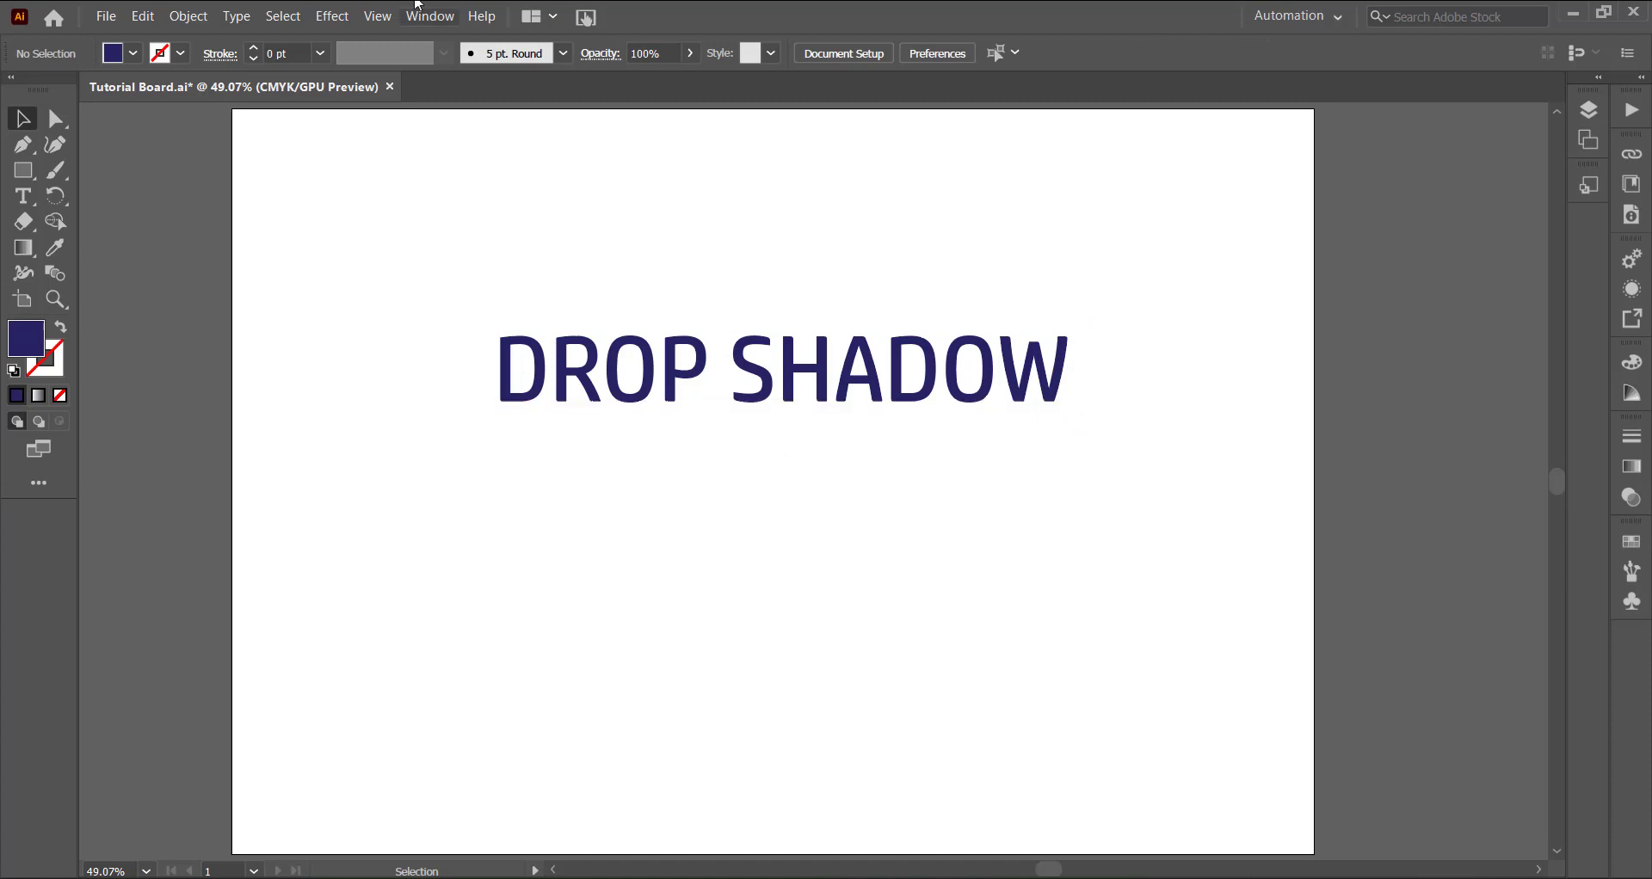
click(331, 16)
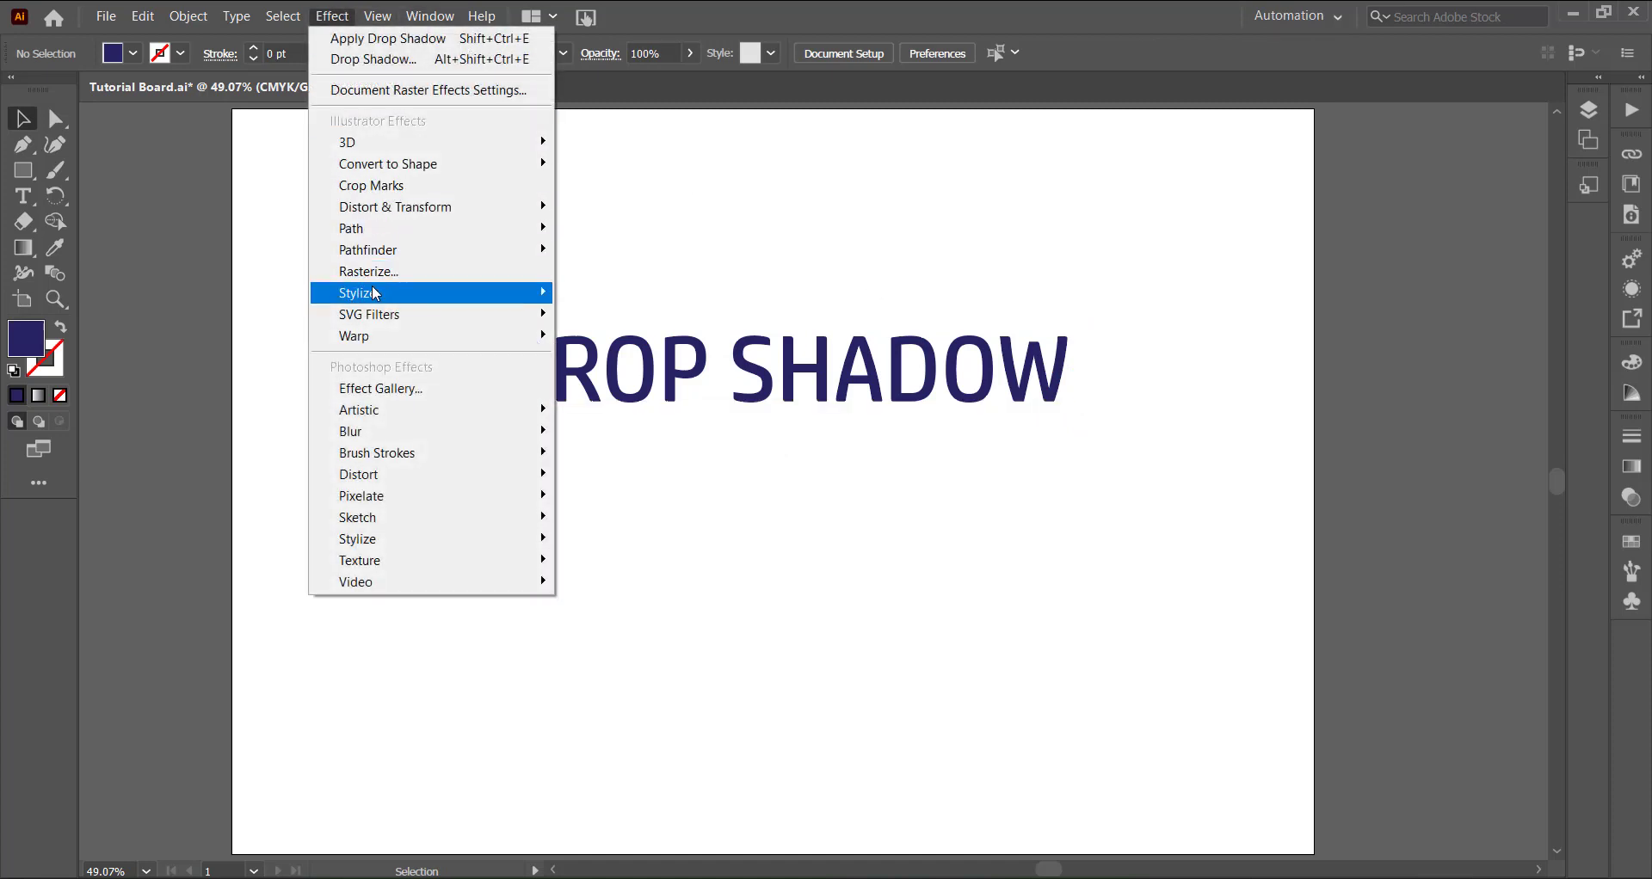
mouse_move(375, 294)
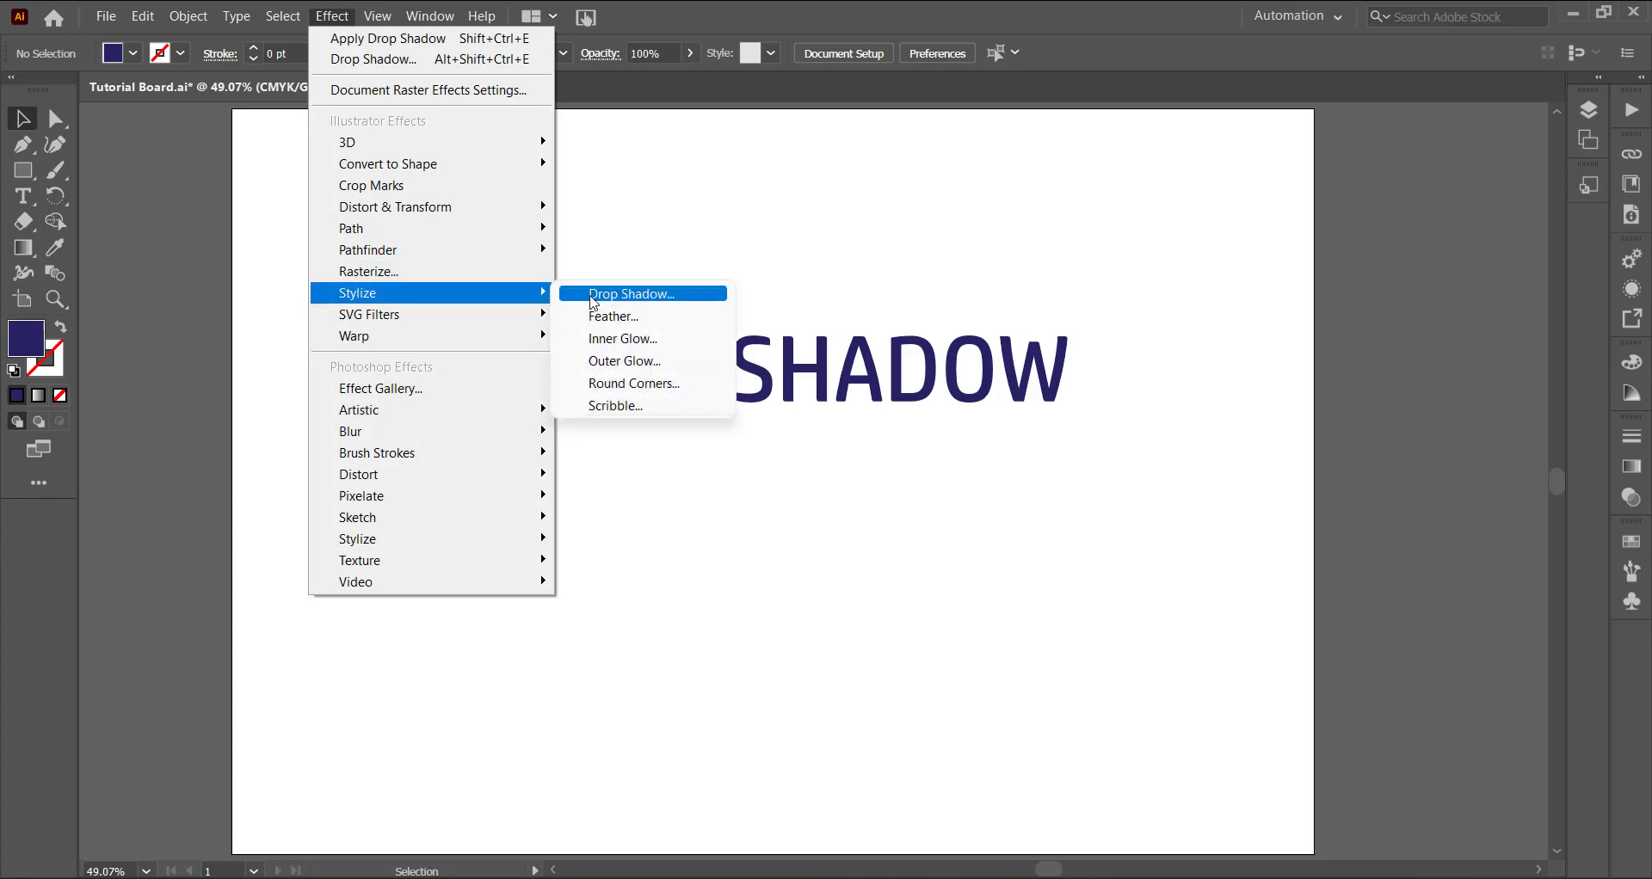
click(593, 297)
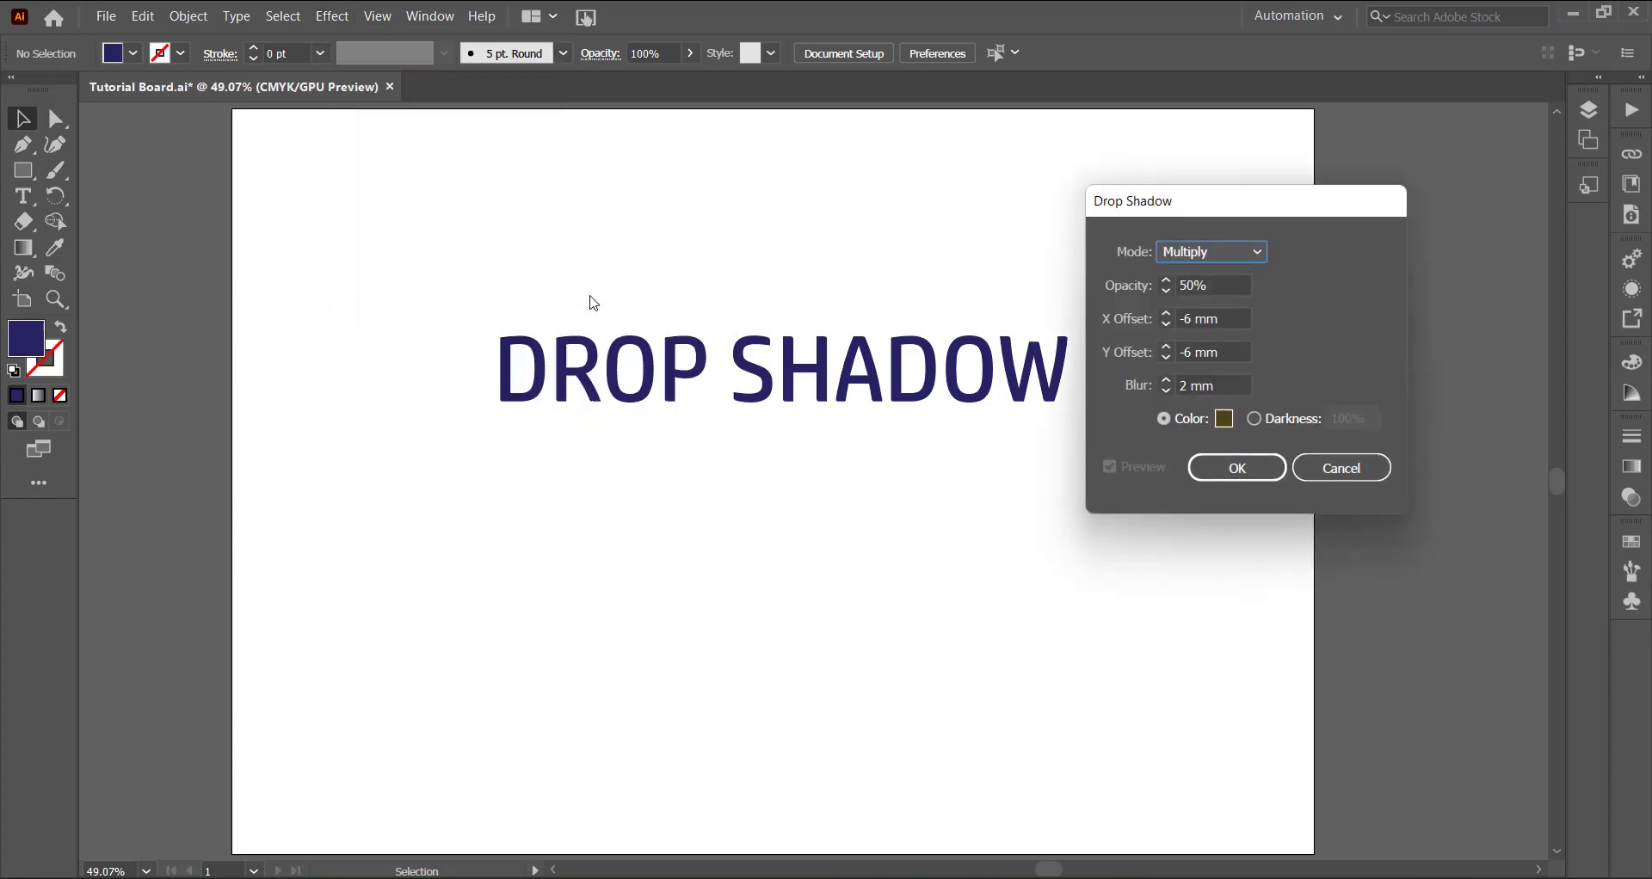
drag(1181, 209, 1284, 198)
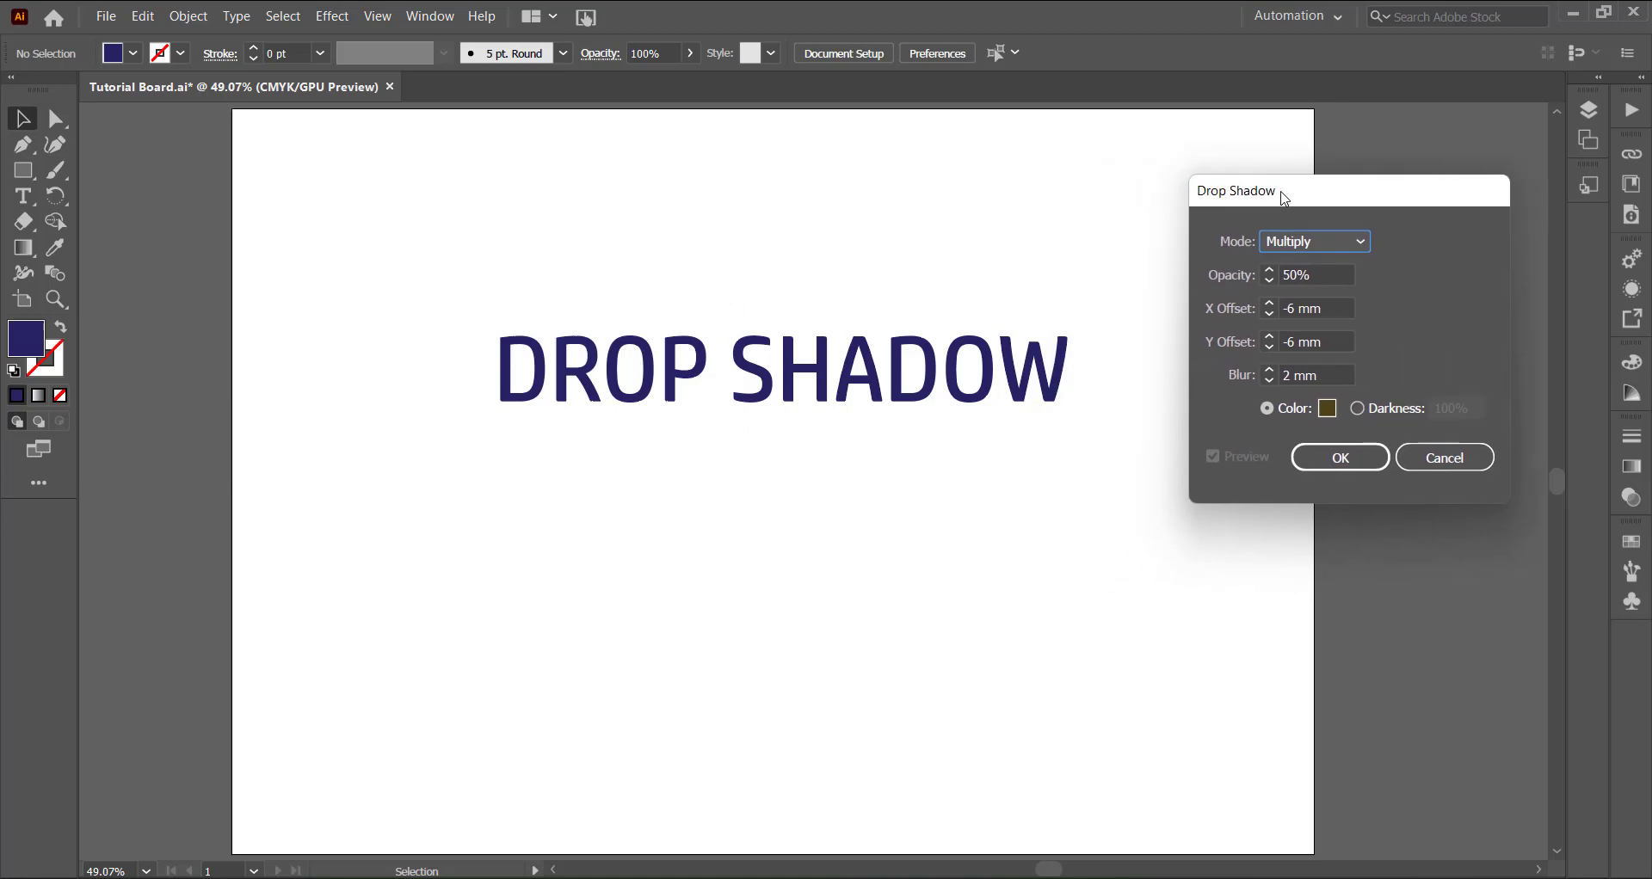
click(1444, 456)
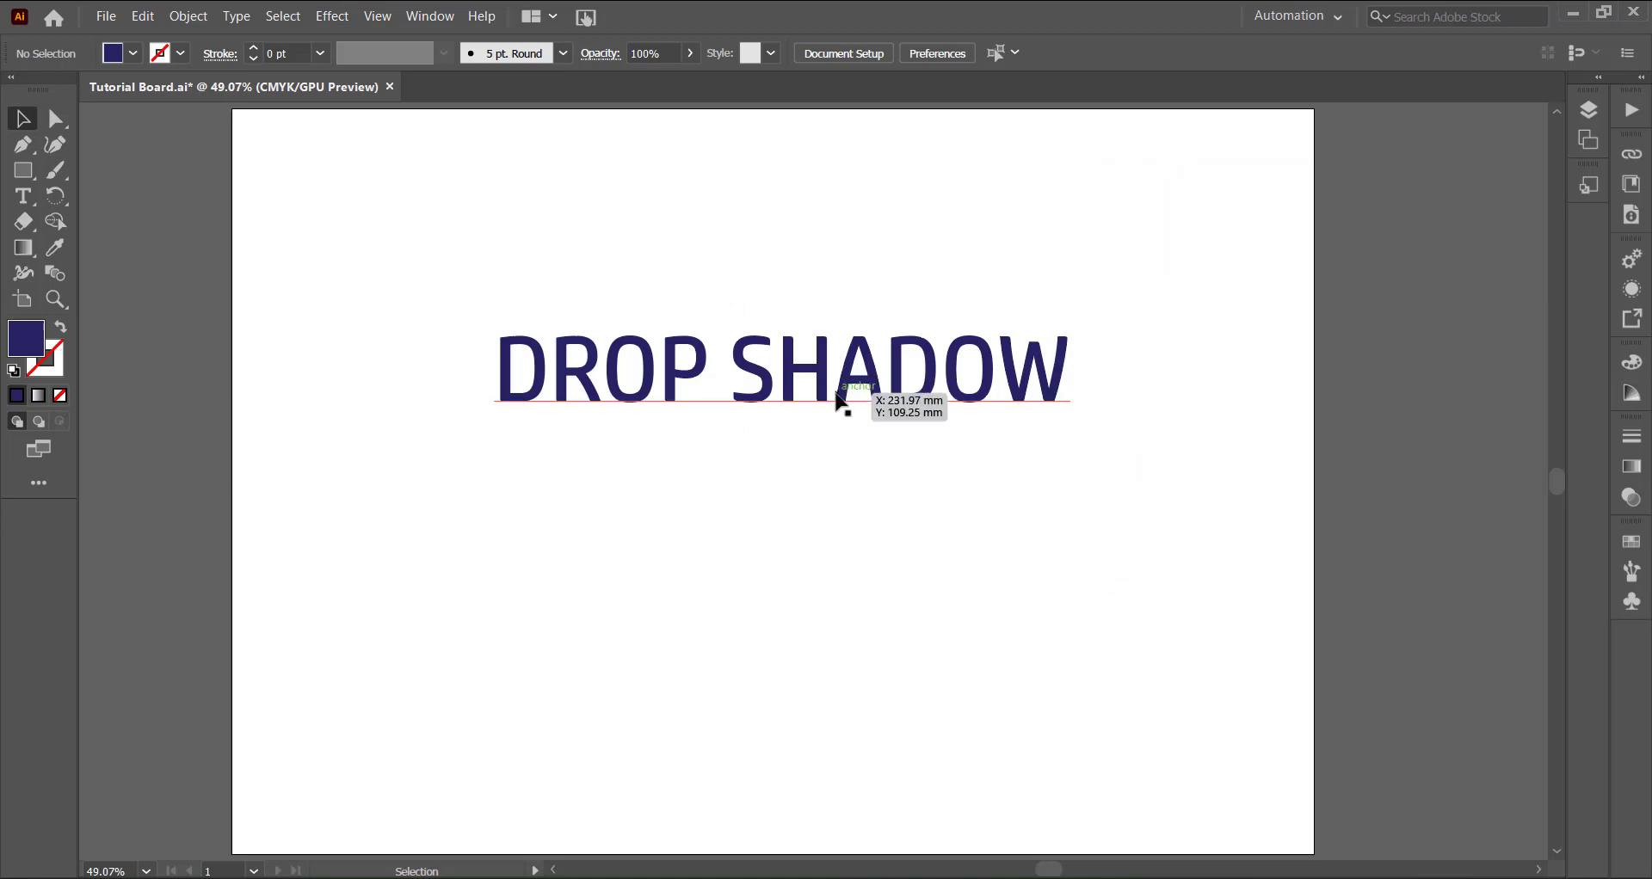
- Select the text and open the Stylize Drop Shadow effect settings for it, keeping the settings clear of the artwork
click(835, 400)
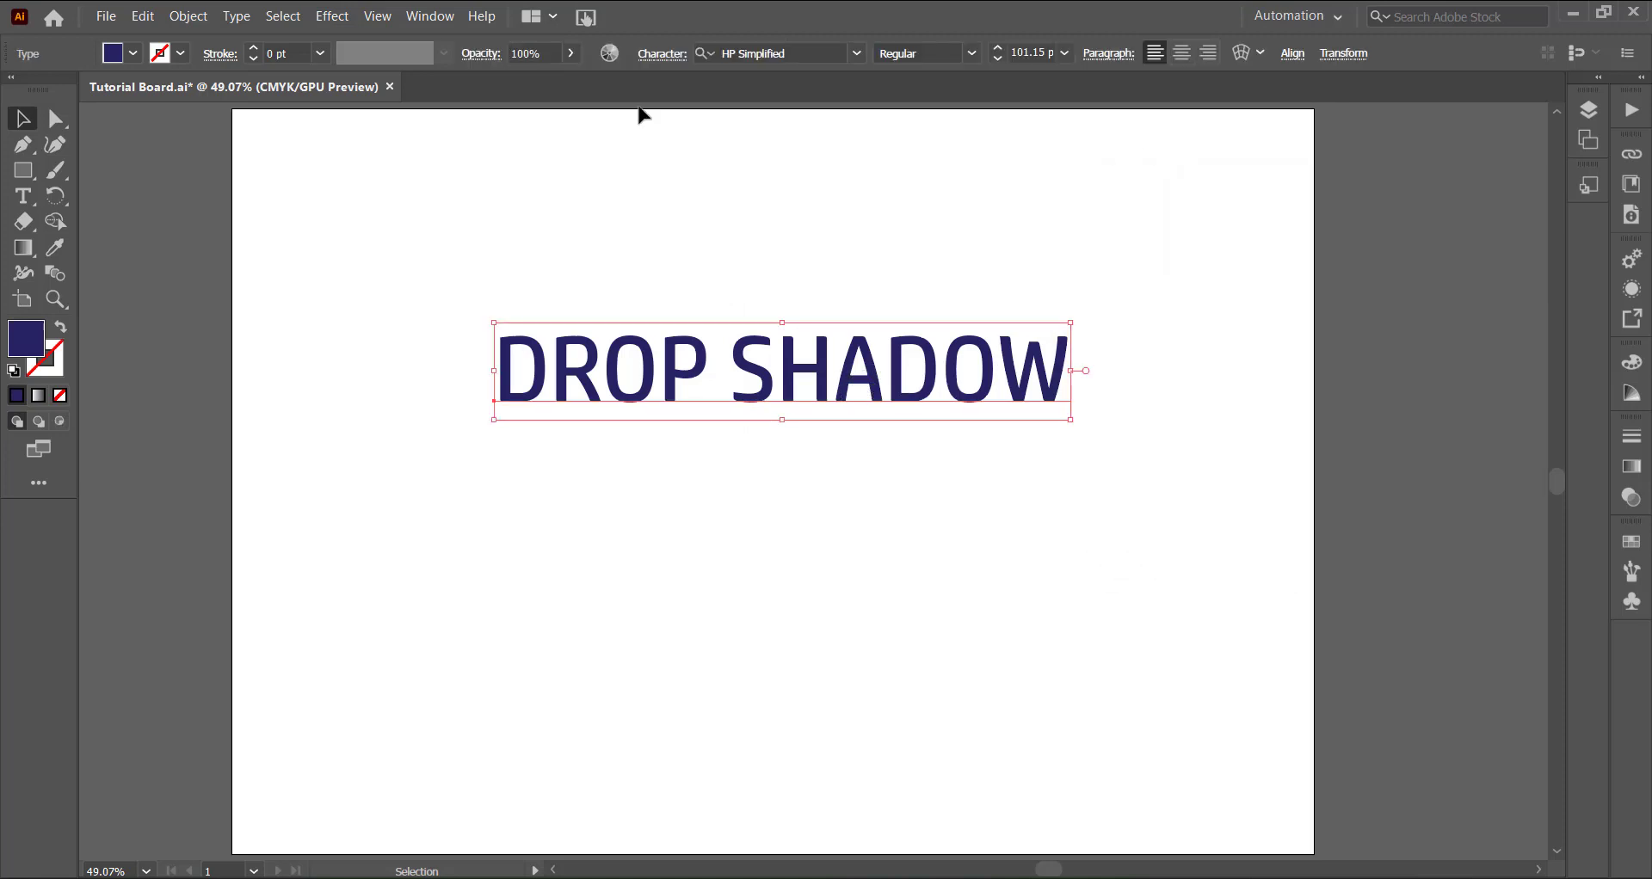
click(332, 16)
mouse_move(549, 294)
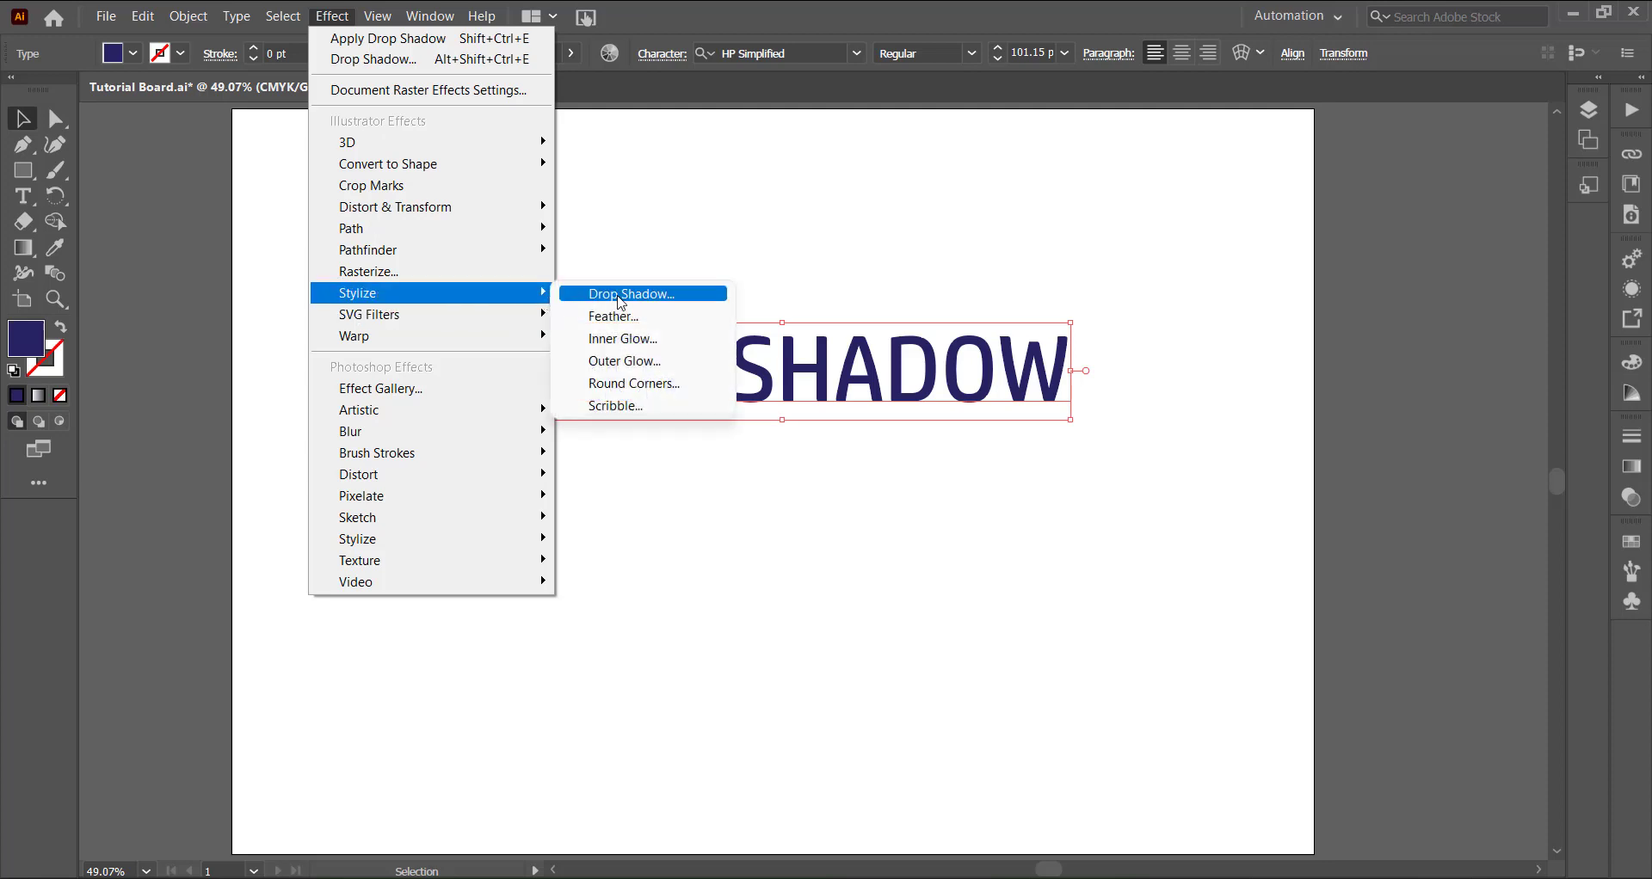
click(620, 295)
drag(1280, 207, 1295, 269)
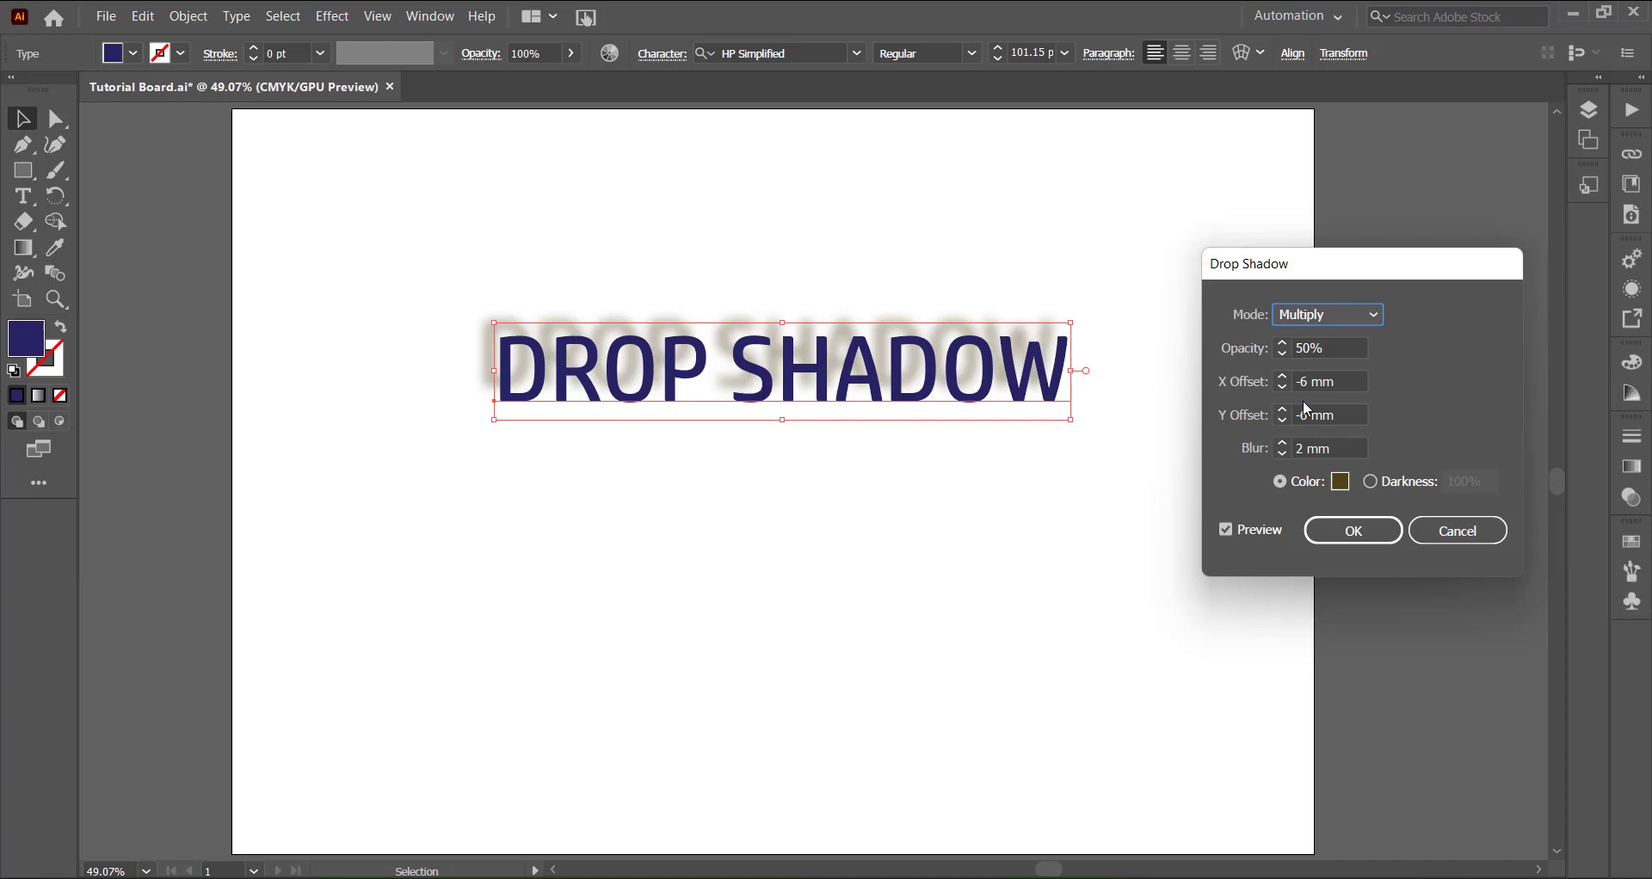
- Raise the drop shadow's Y Offset to 17 mm so the shadow falls below the text
click(1282, 411)
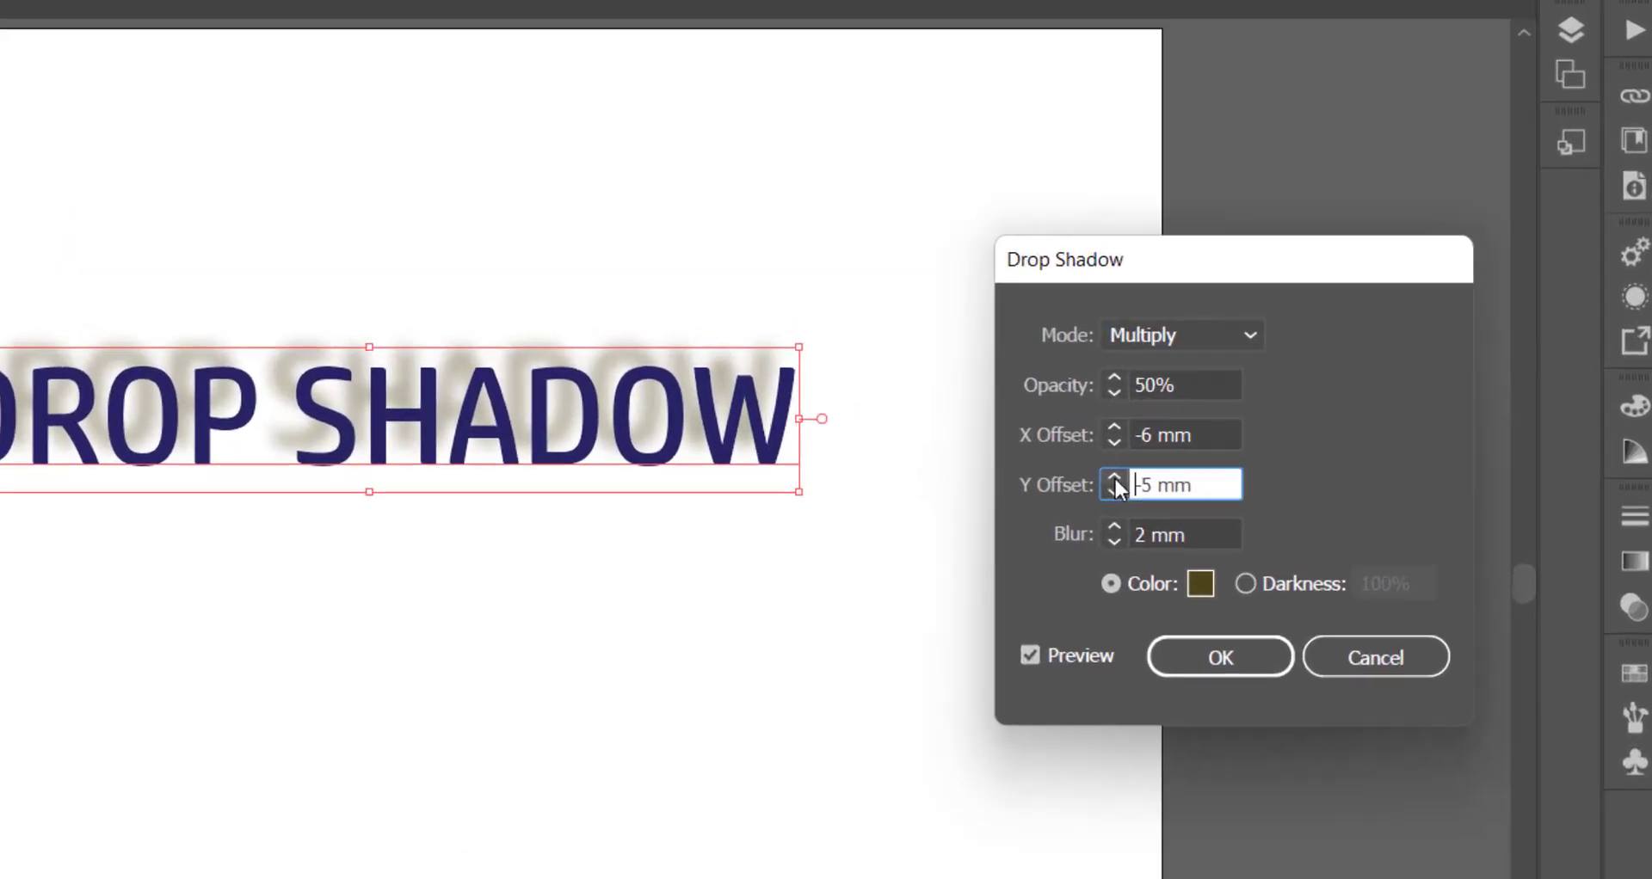
click(1114, 478)
click(1114, 479)
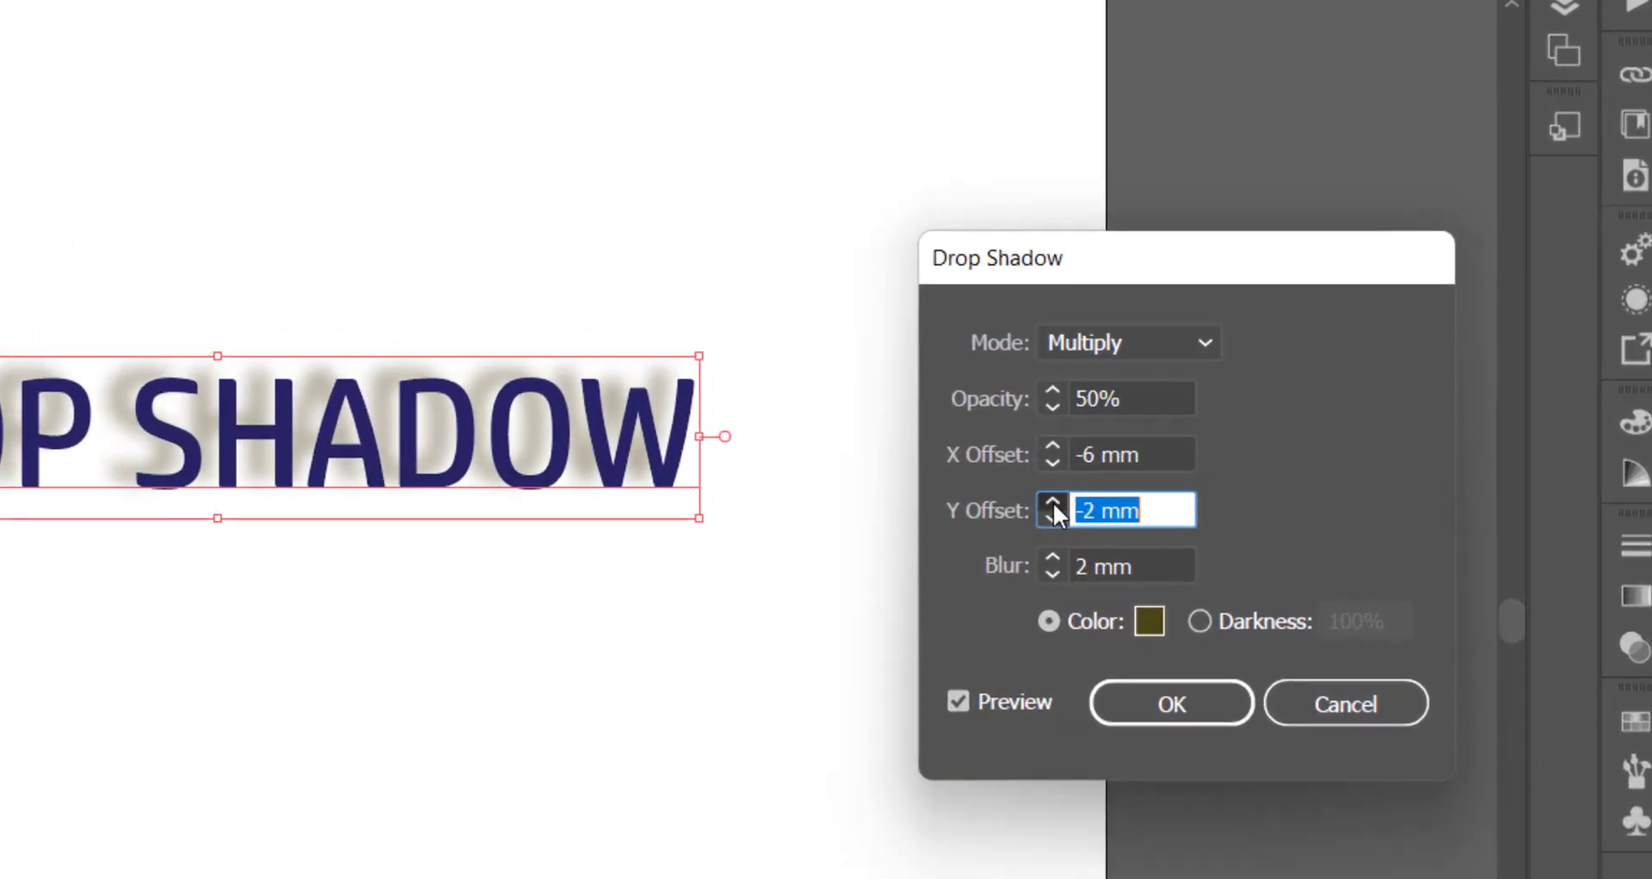
click(1114, 479)
click(1114, 479)
click(1048, 502)
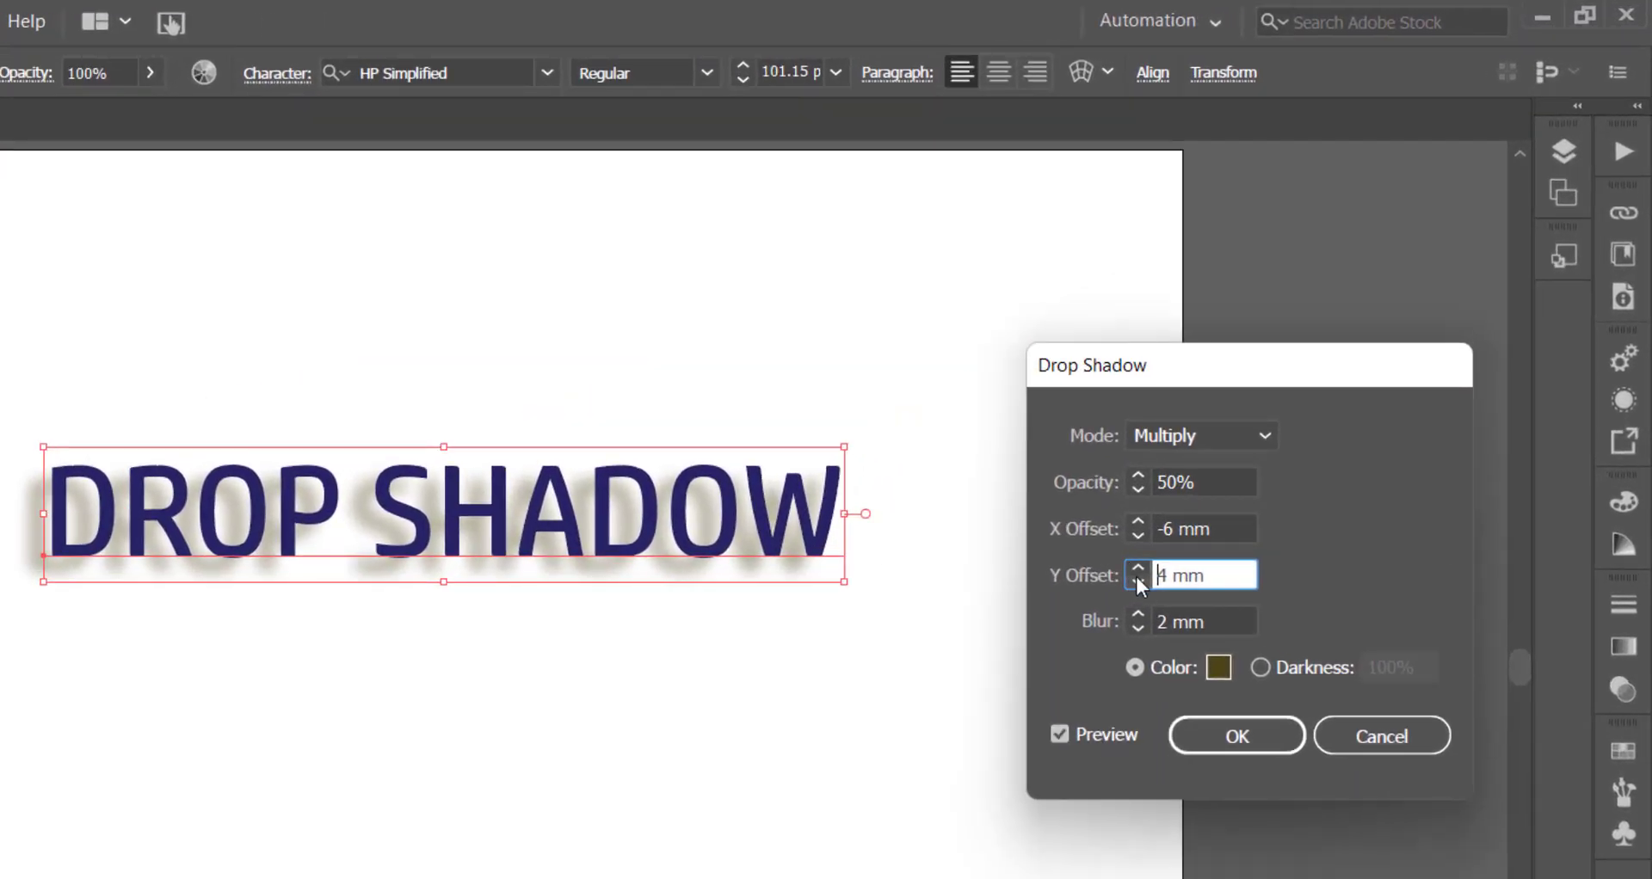
click(1137, 568)
click(1138, 568)
click(1138, 568)
click(1138, 568)
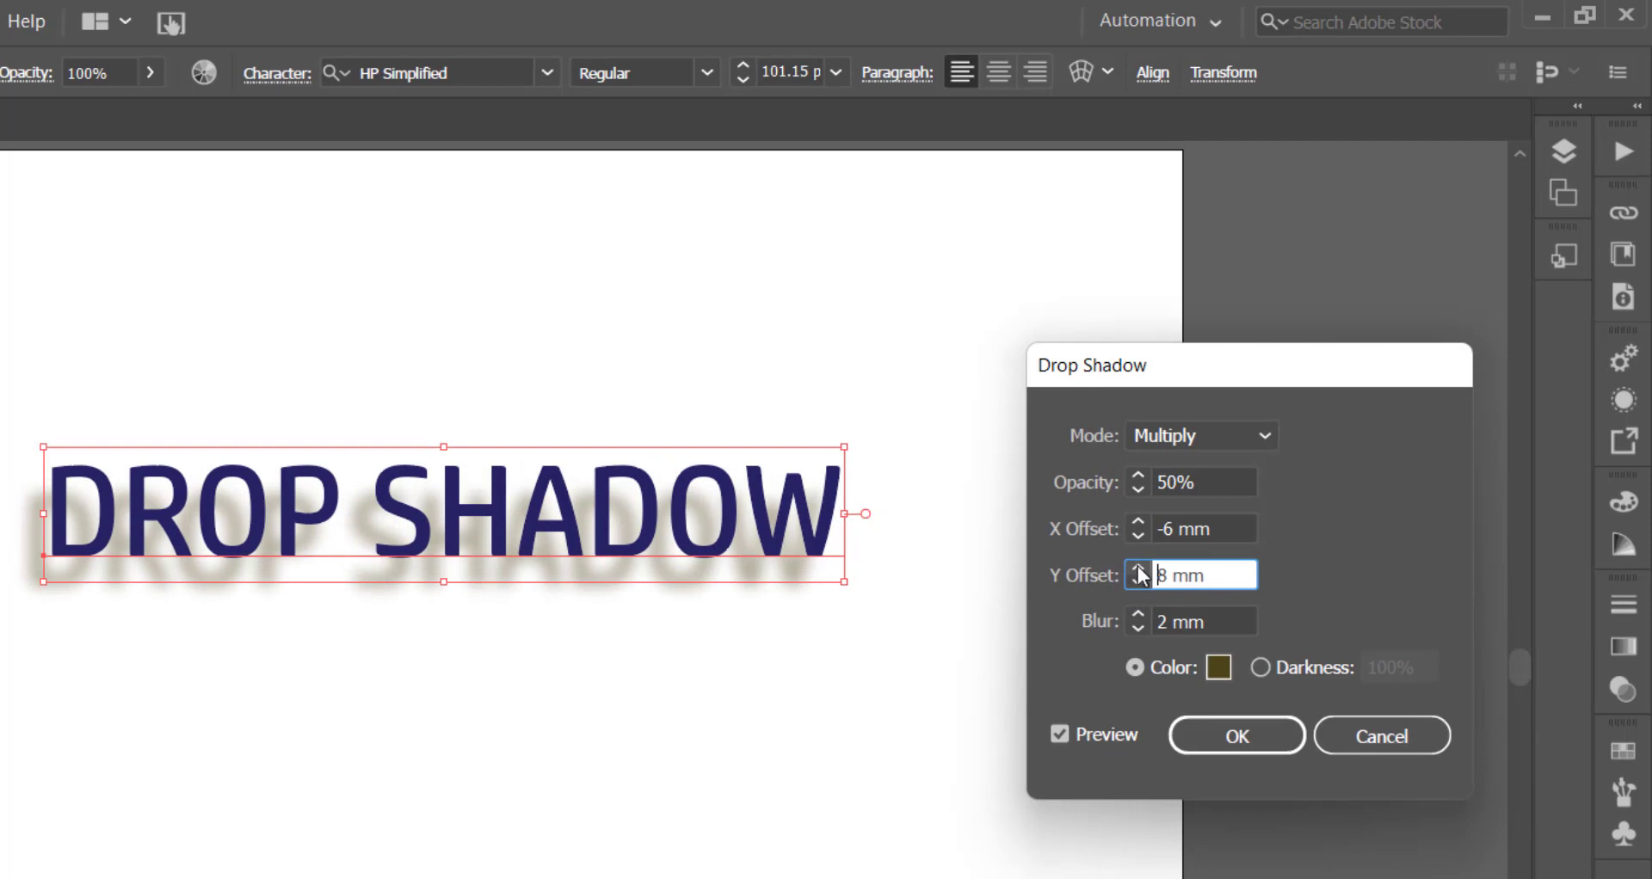
click(1138, 568)
click(1137, 567)
click(1137, 568)
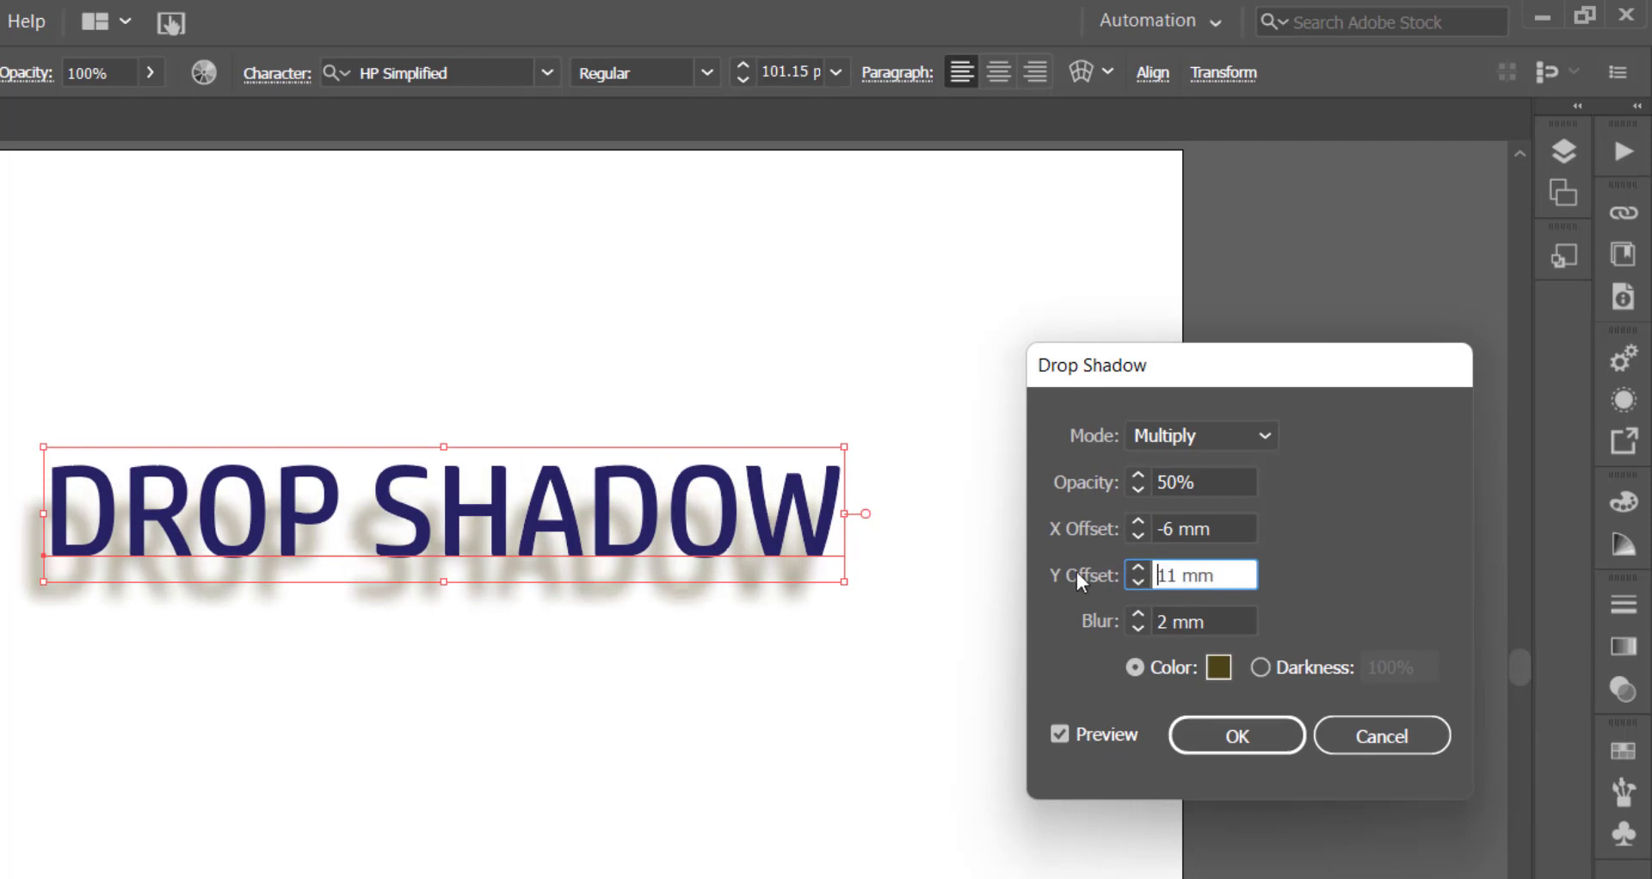
click(1137, 568)
click(1138, 568)
click(1137, 568)
click(1137, 567)
click(1137, 567)
click(1138, 568)
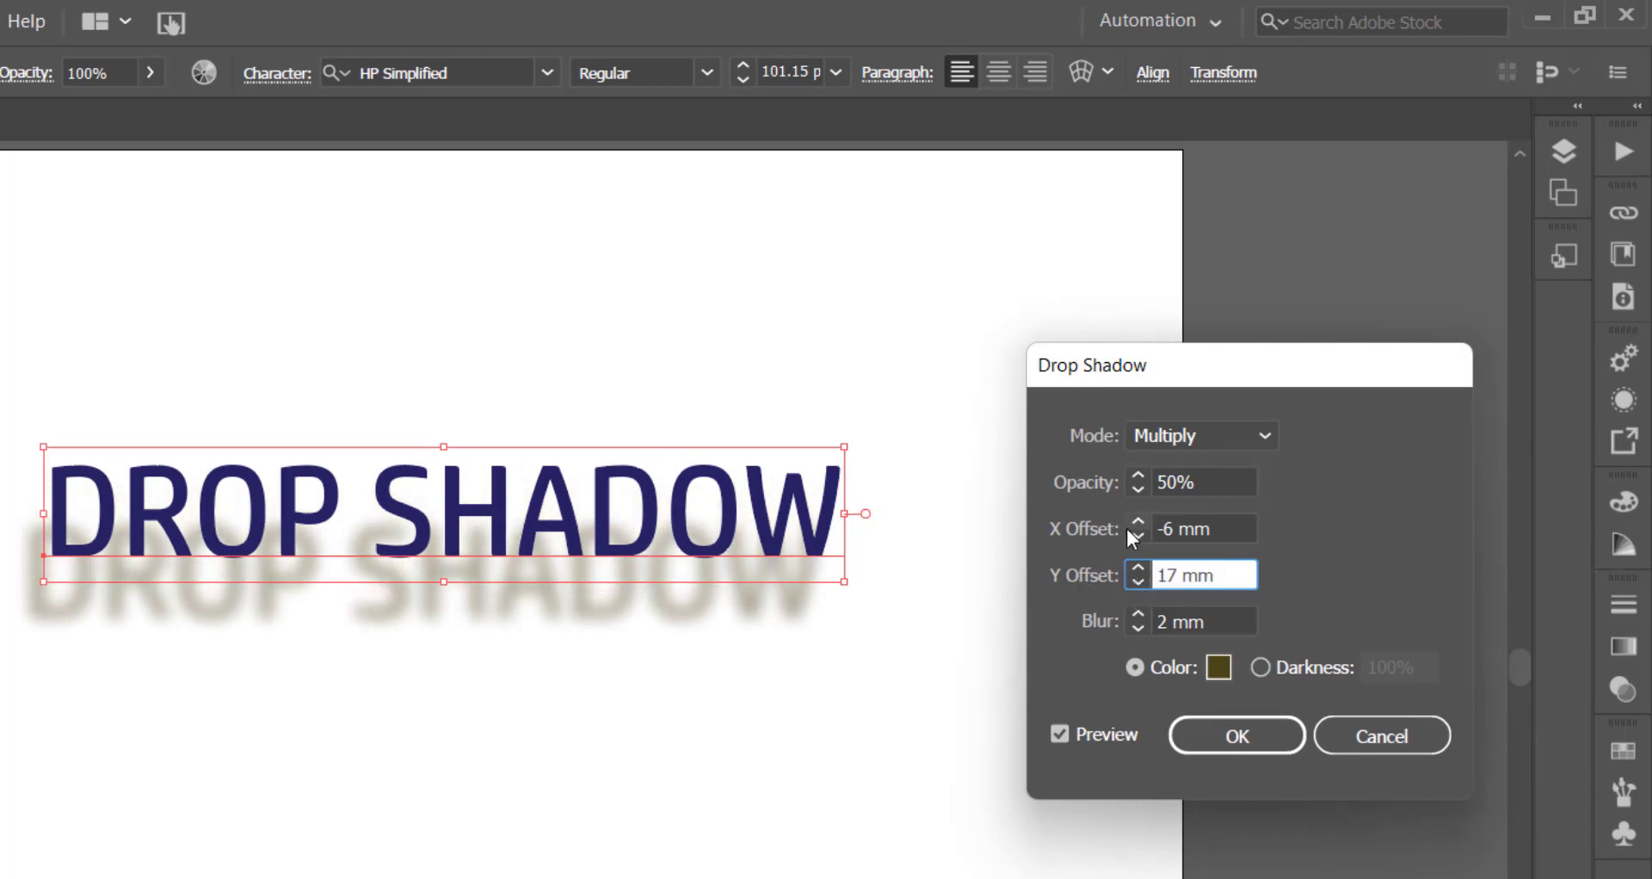
- Set the drop shadow's X Offset to 12 mm so the shadow falls to the right of the text
double_click(1137, 522)
double_click(1138, 522)
click(1137, 523)
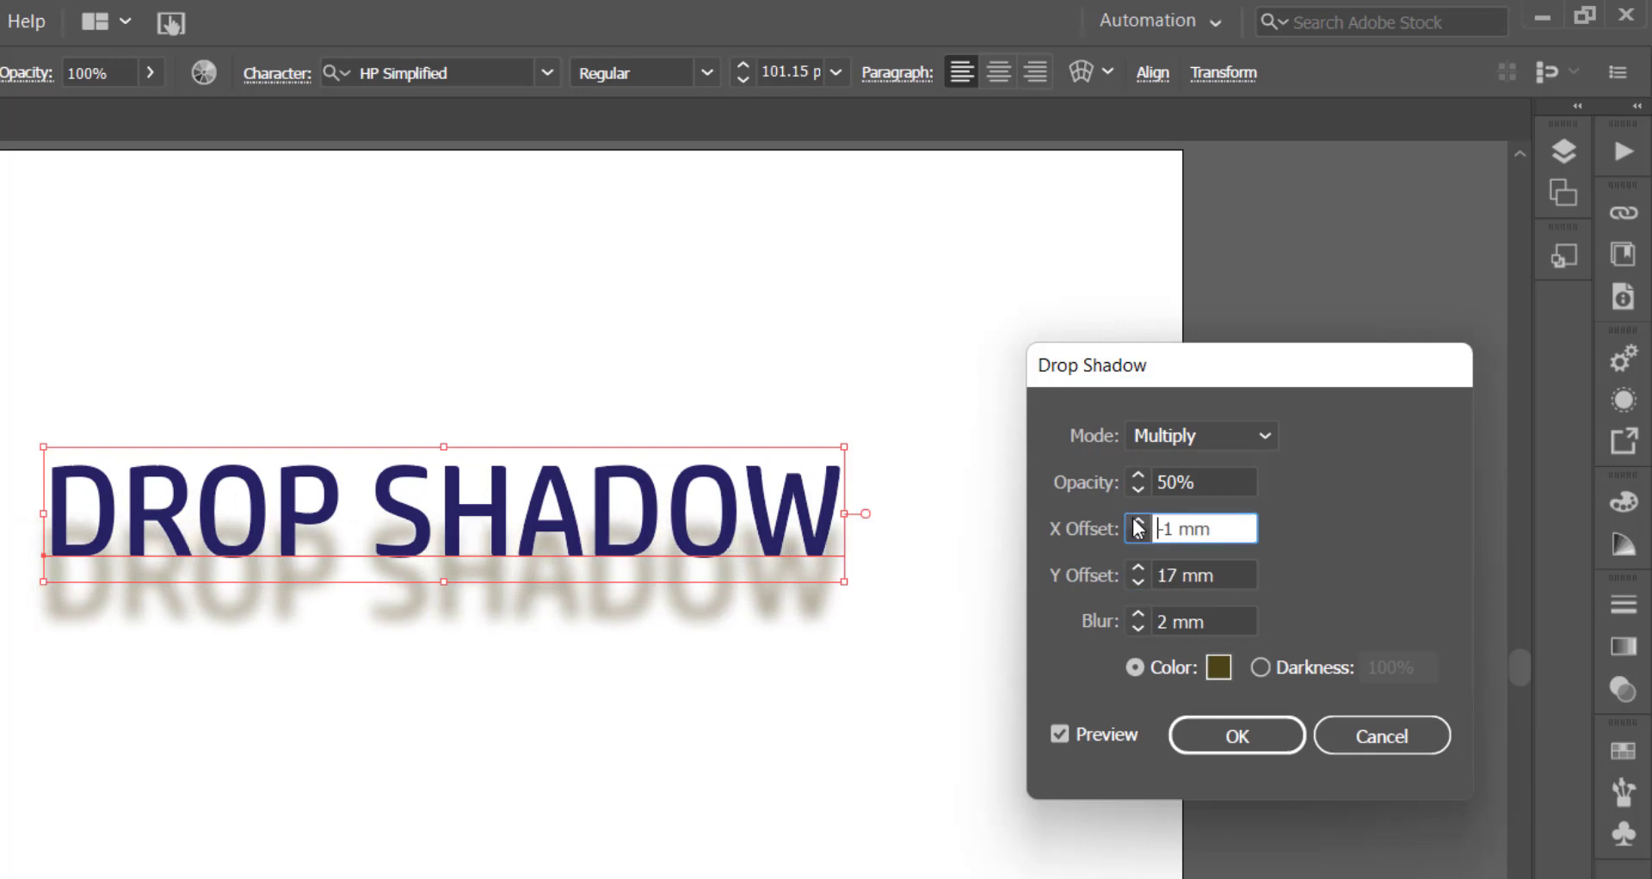
double_click(1137, 522)
double_click(1138, 522)
double_click(1138, 523)
click(1138, 522)
double_click(1138, 522)
click(1137, 522)
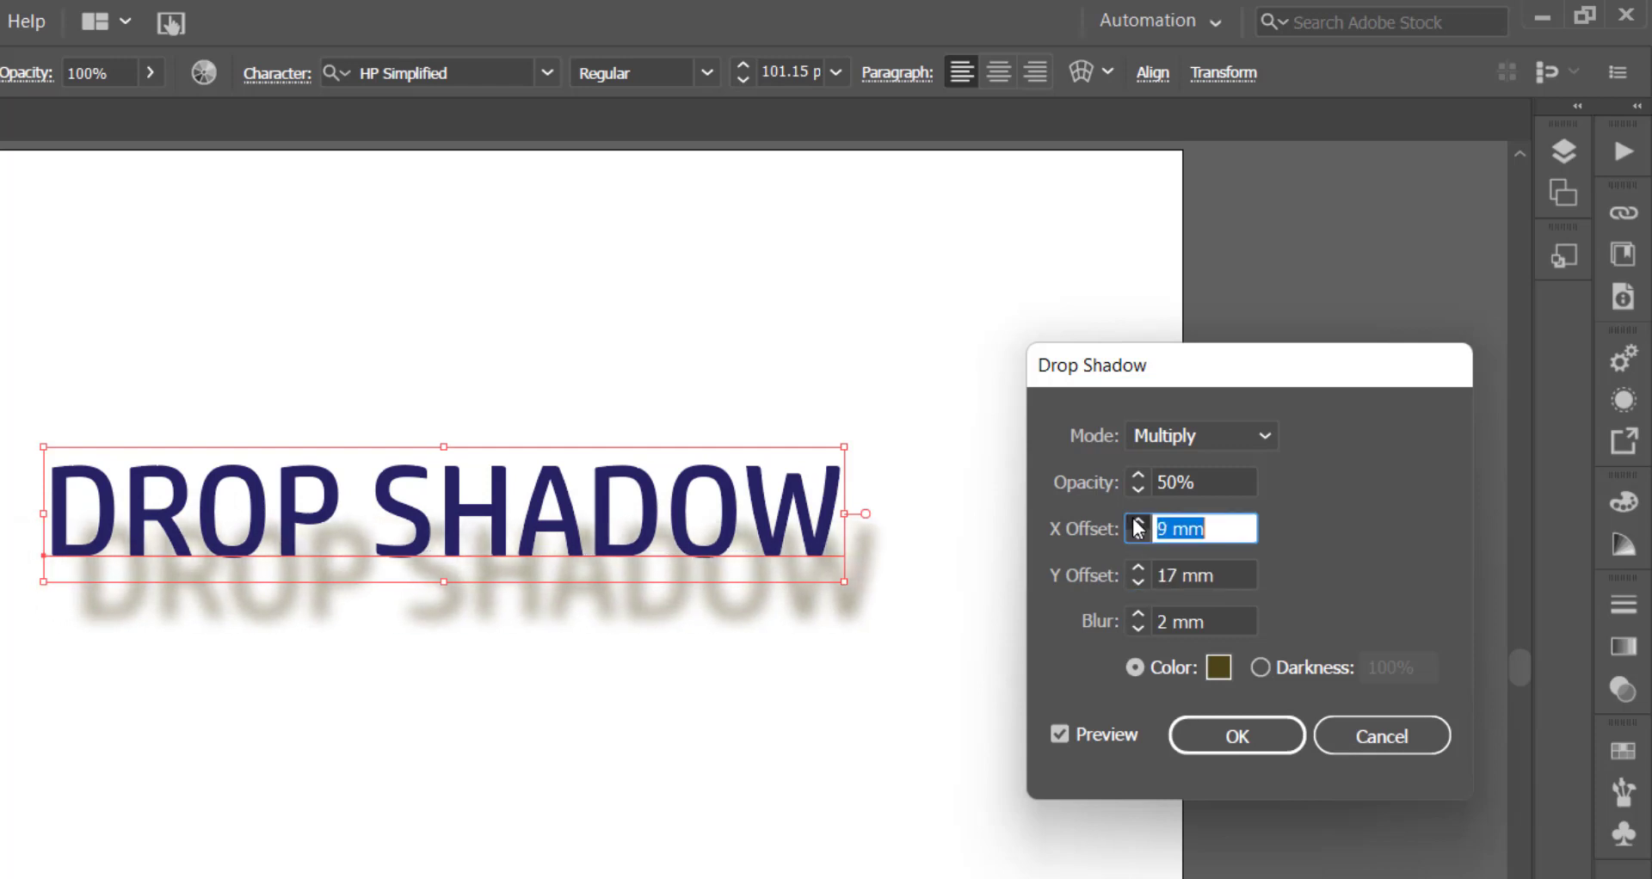
double_click(1138, 522)
click(1137, 522)
double_click(1137, 523)
click(1138, 522)
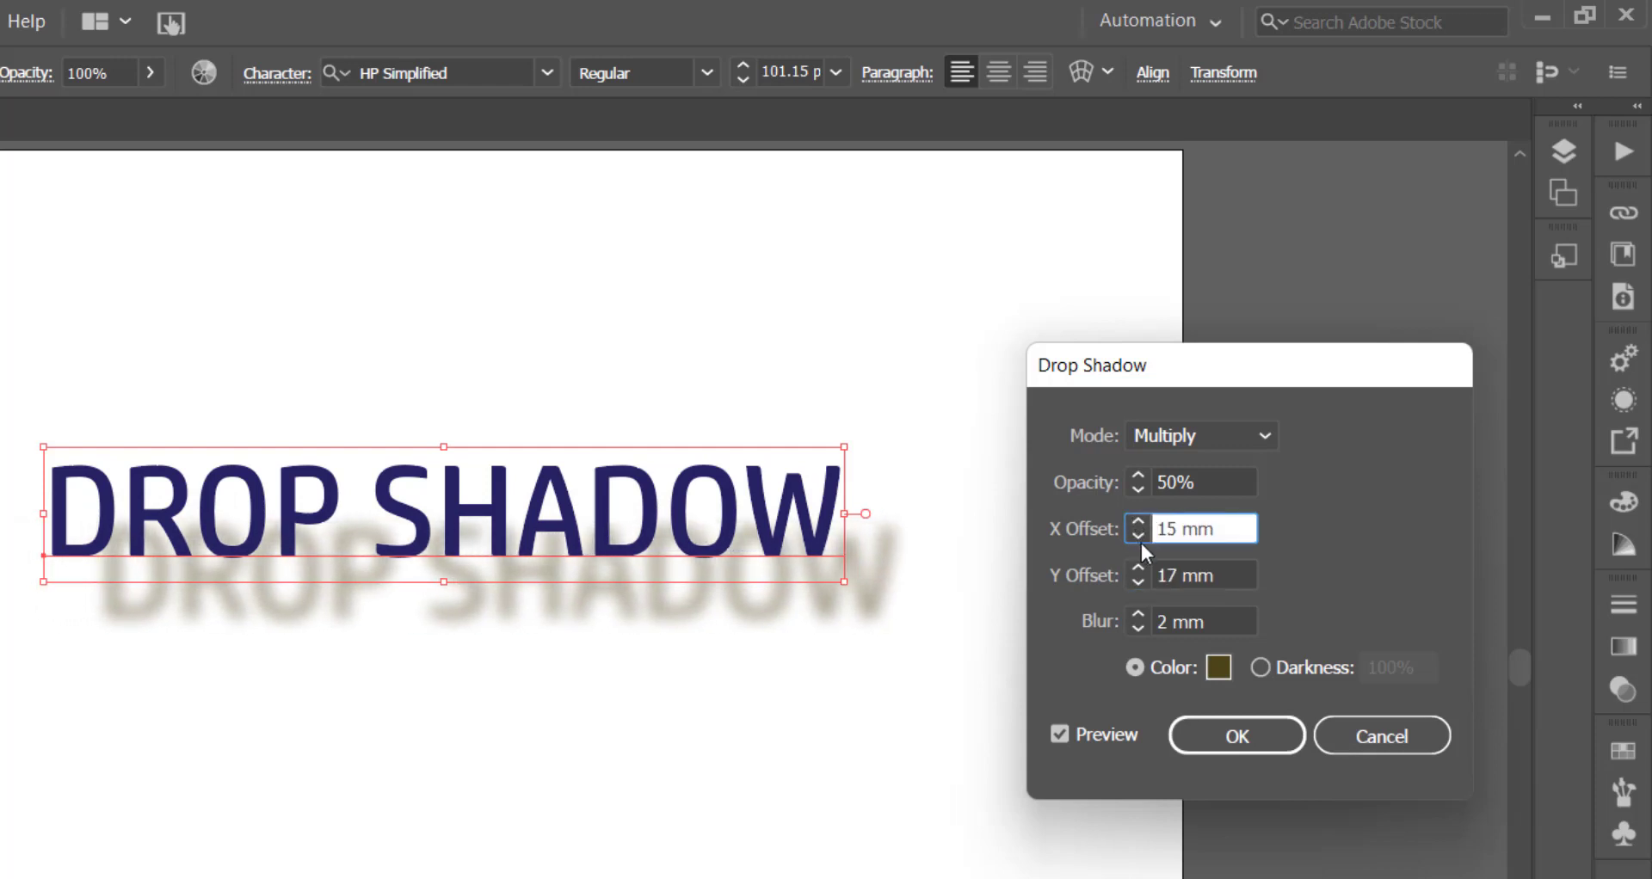
double_click(1144, 540)
click(1144, 539)
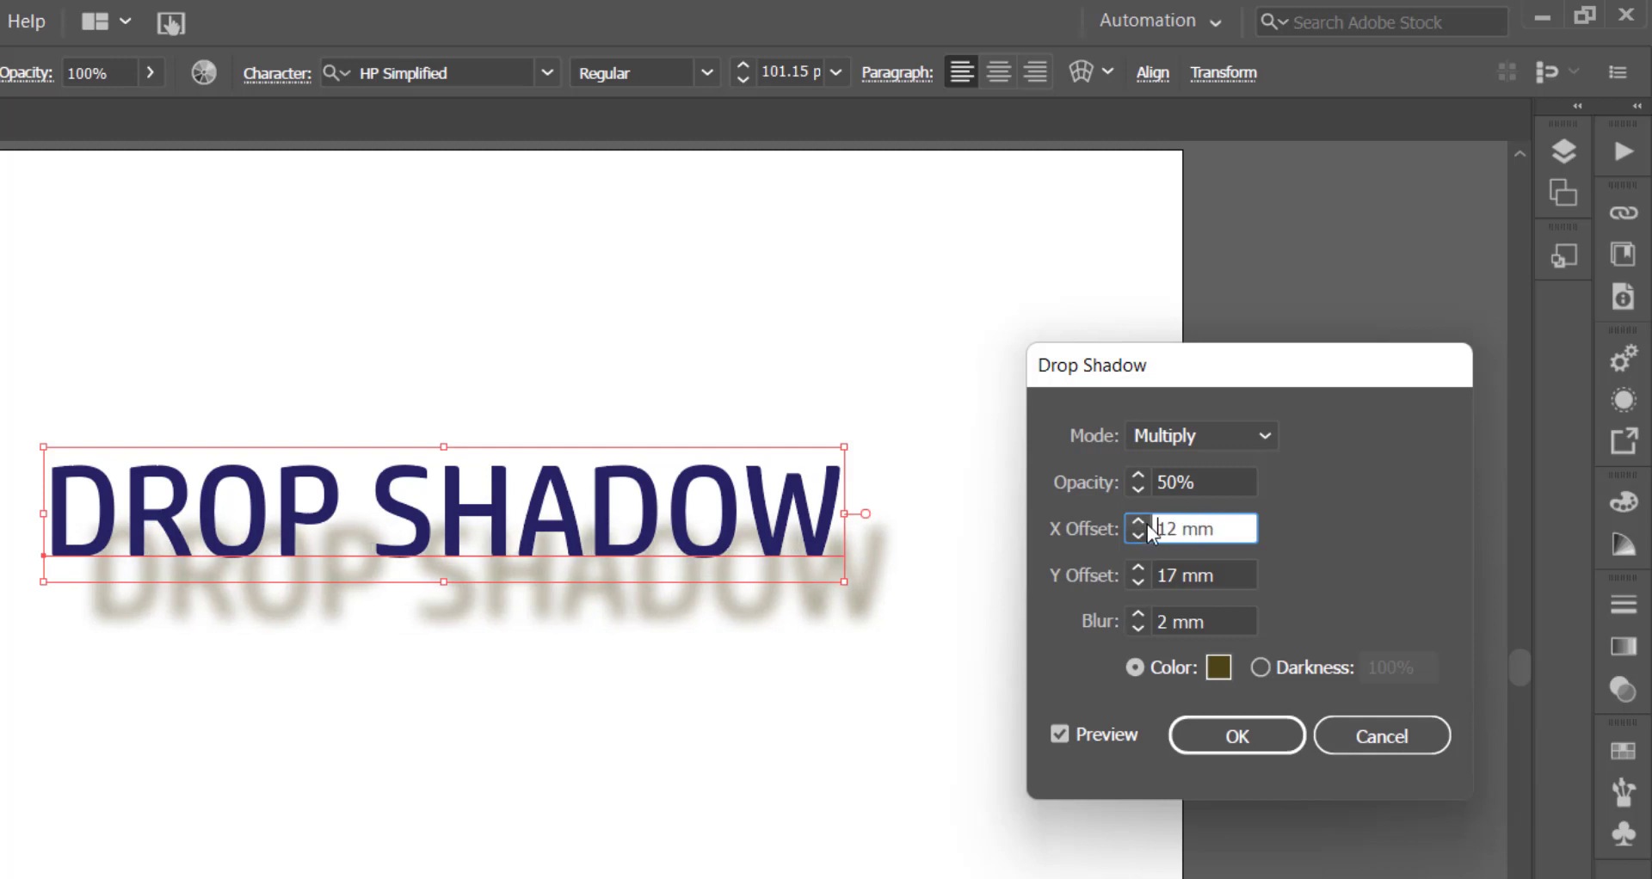
- Adjust the drop shadow's Y Offset to 16 mm
double_click(1138, 582)
double_click(1138, 582)
click(1138, 582)
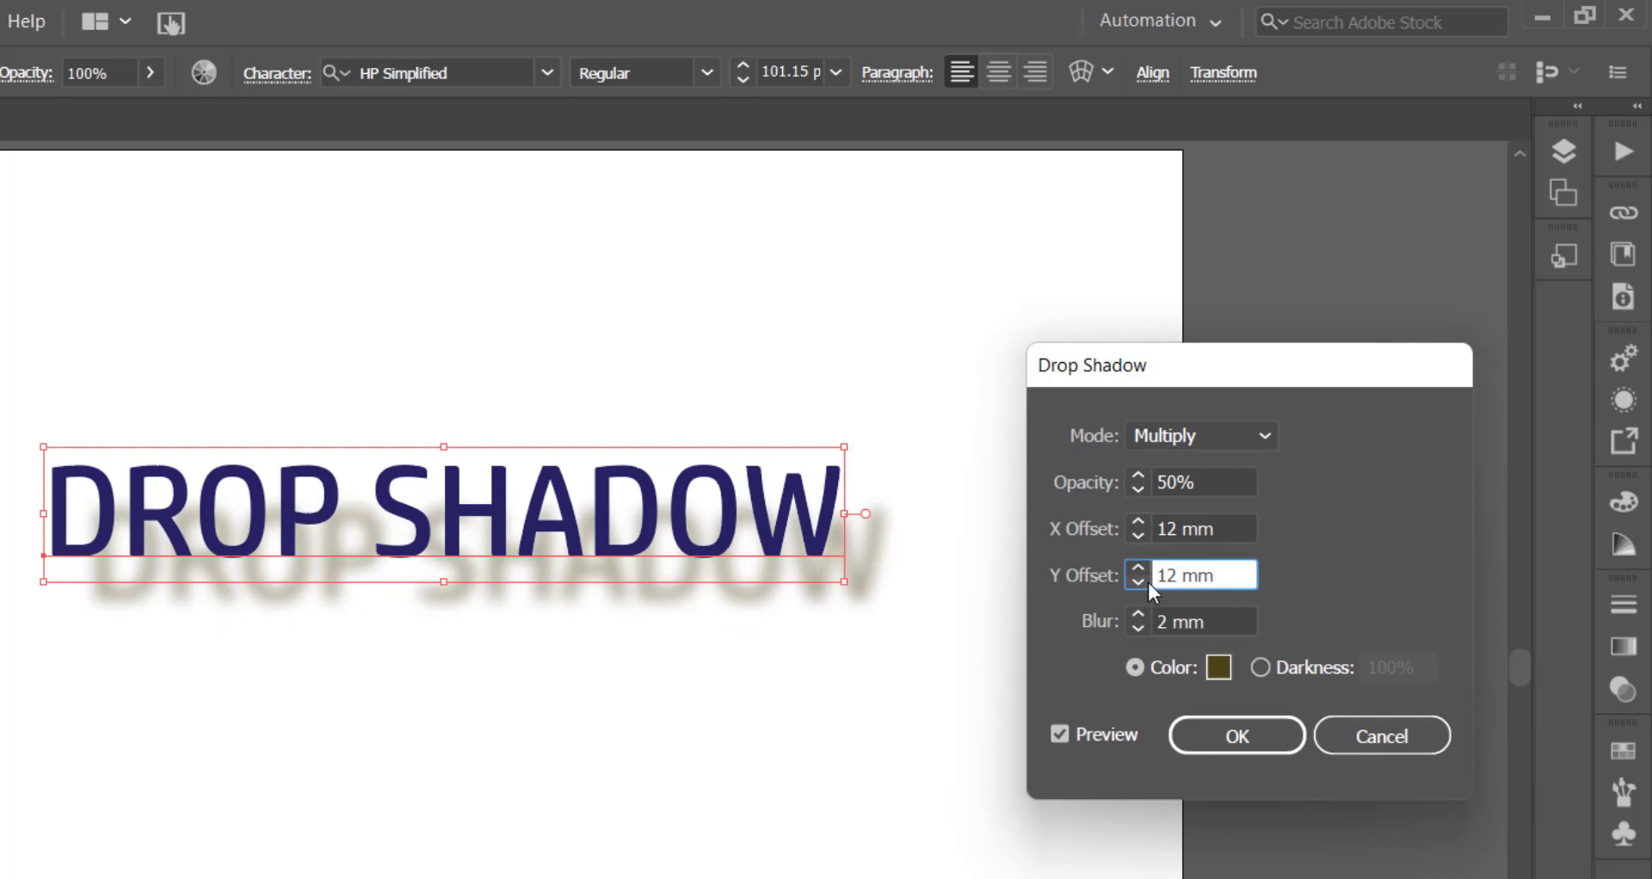
double_click(1137, 568)
double_click(1137, 568)
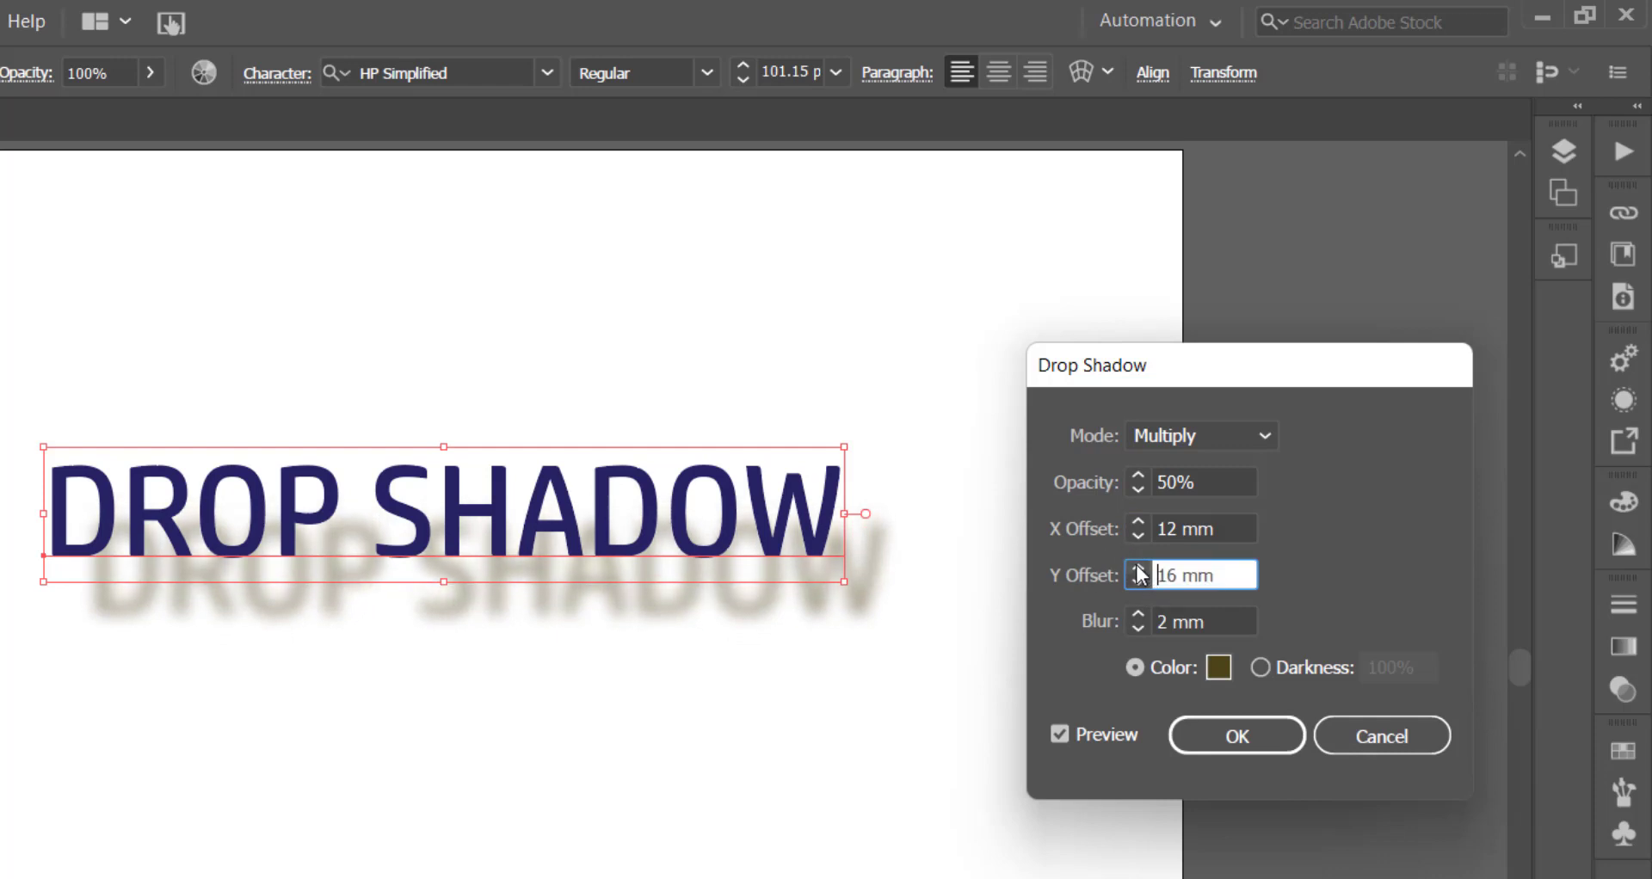
- Bring the drop shadow closer to the text by setting its Y Offset to 3 mm and its X Offset to 6 mm
triple_click(1139, 584)
double_click(1141, 582)
double_click(1141, 581)
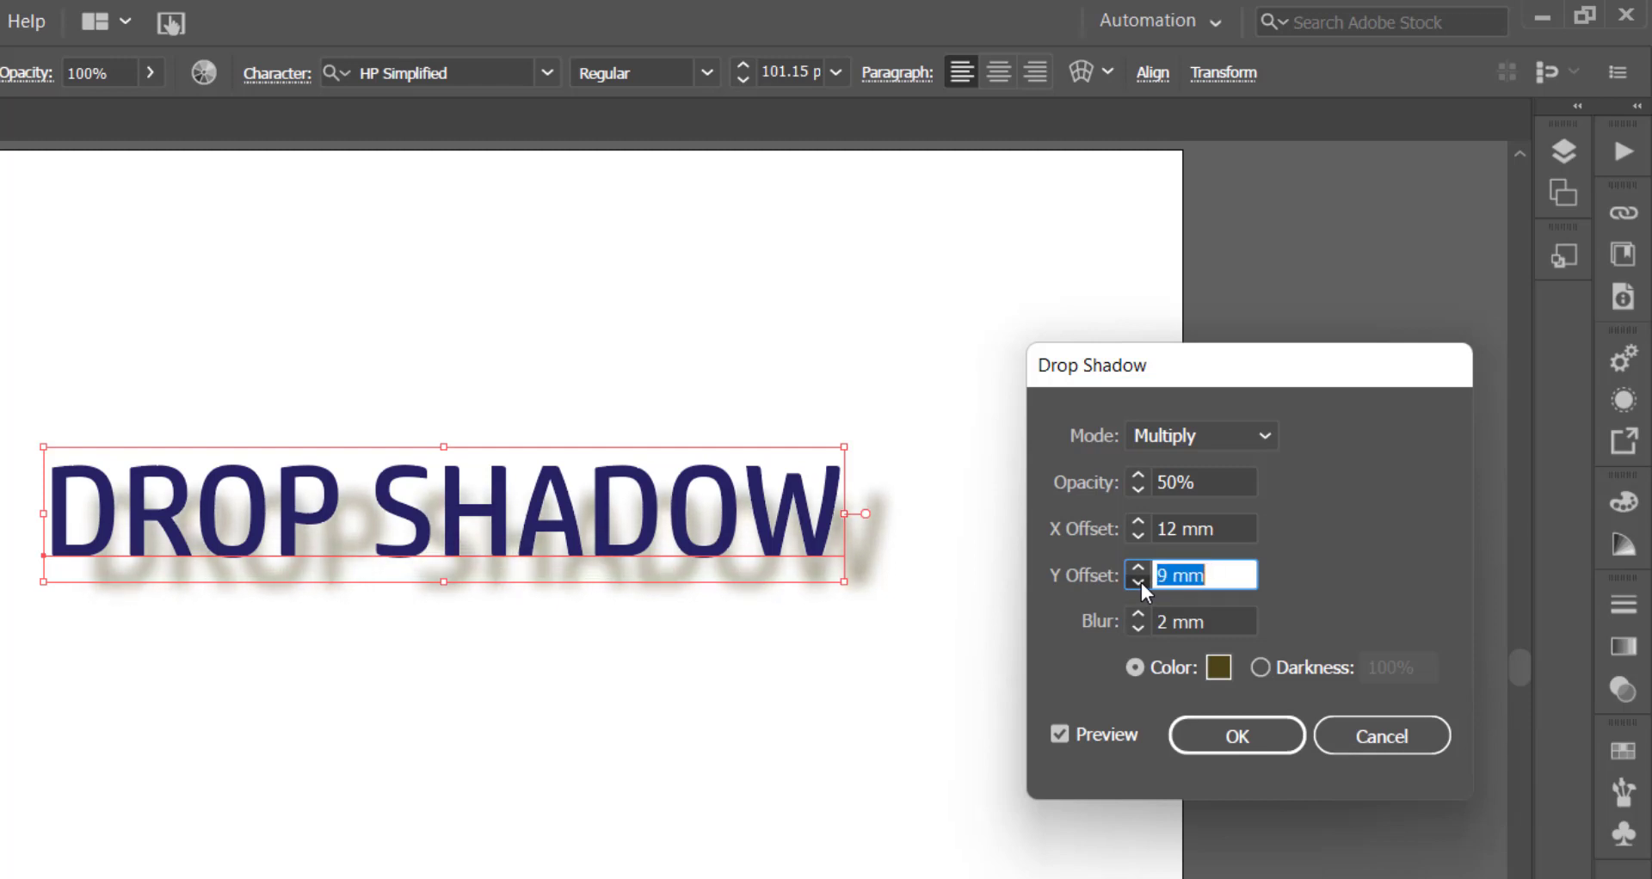
double_click(1140, 581)
click(1137, 536)
double_click(1137, 536)
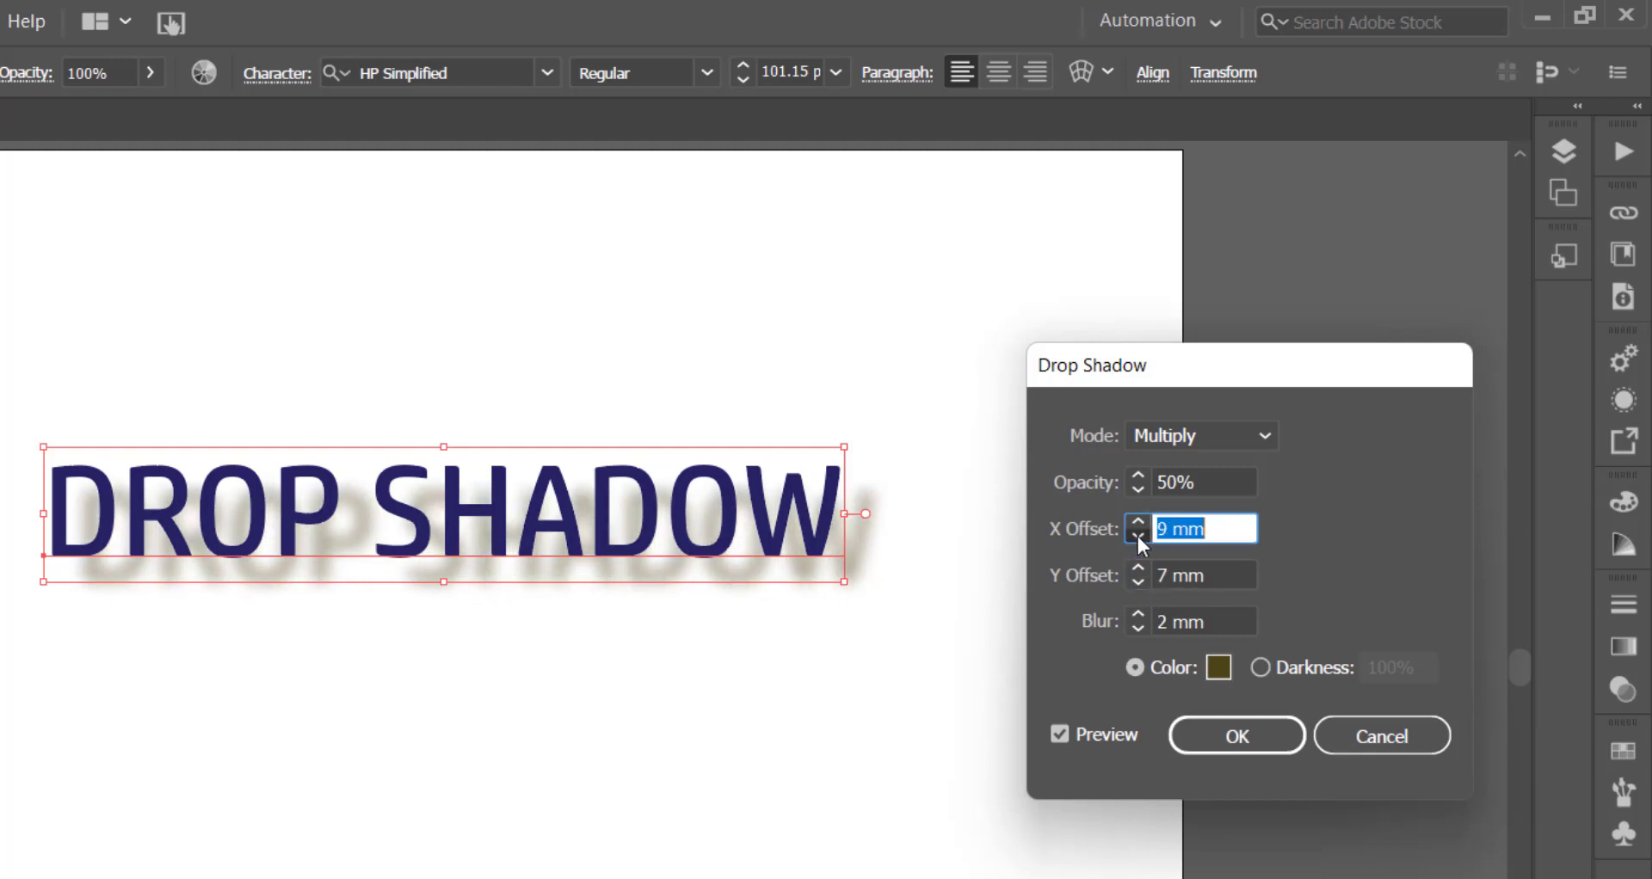
click(1138, 535)
click(1137, 535)
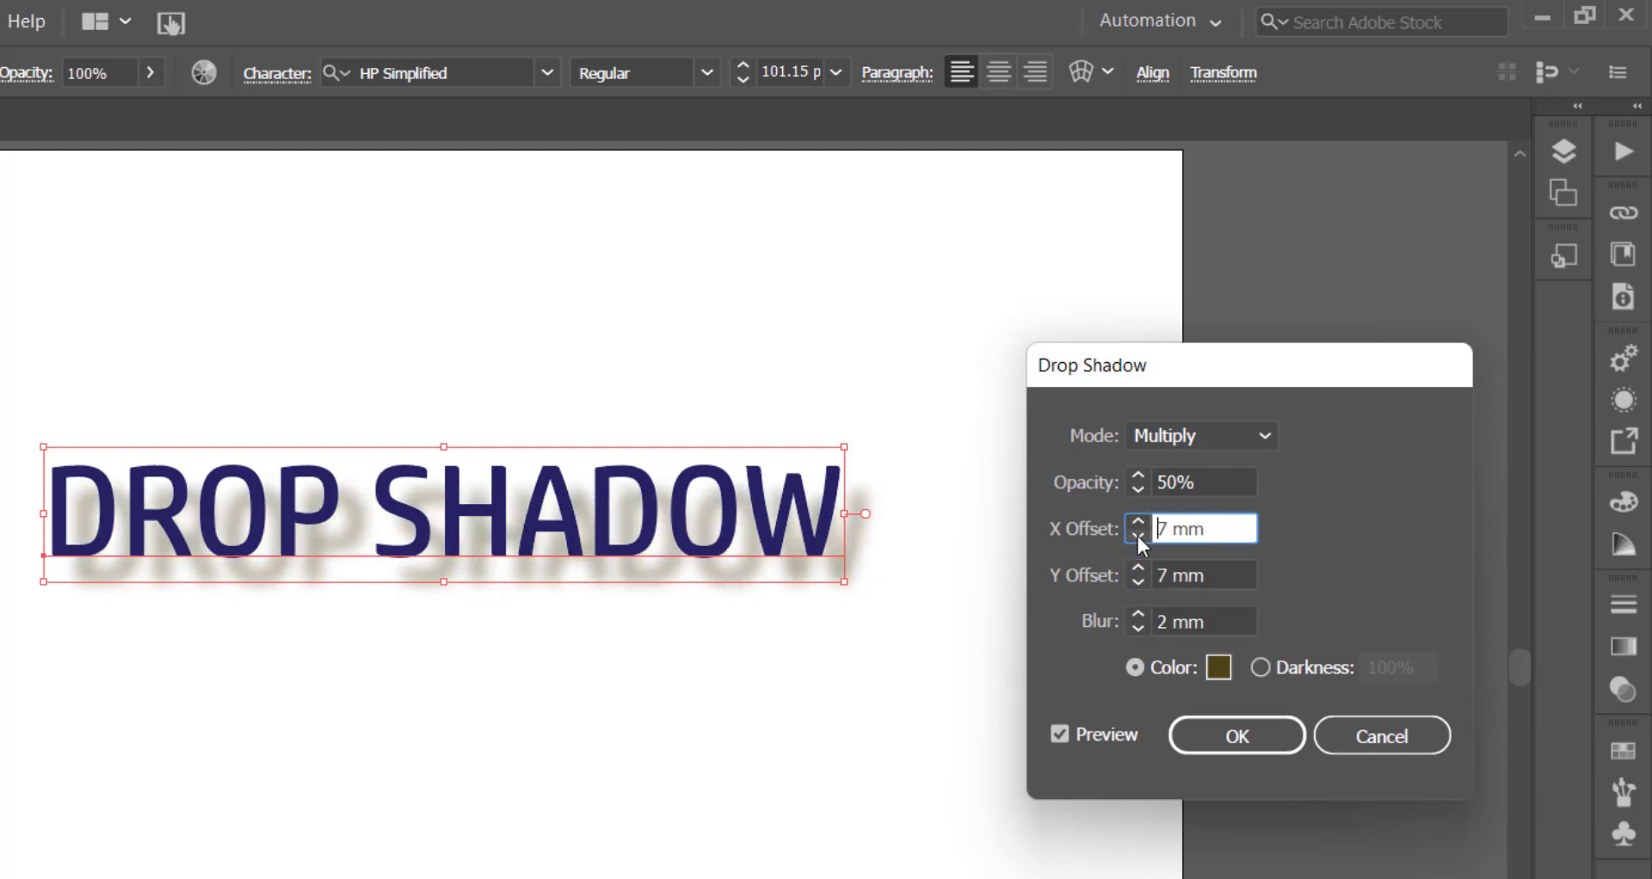
click(1138, 583)
click(1138, 583)
click(1138, 583)
click(1138, 584)
click(1138, 584)
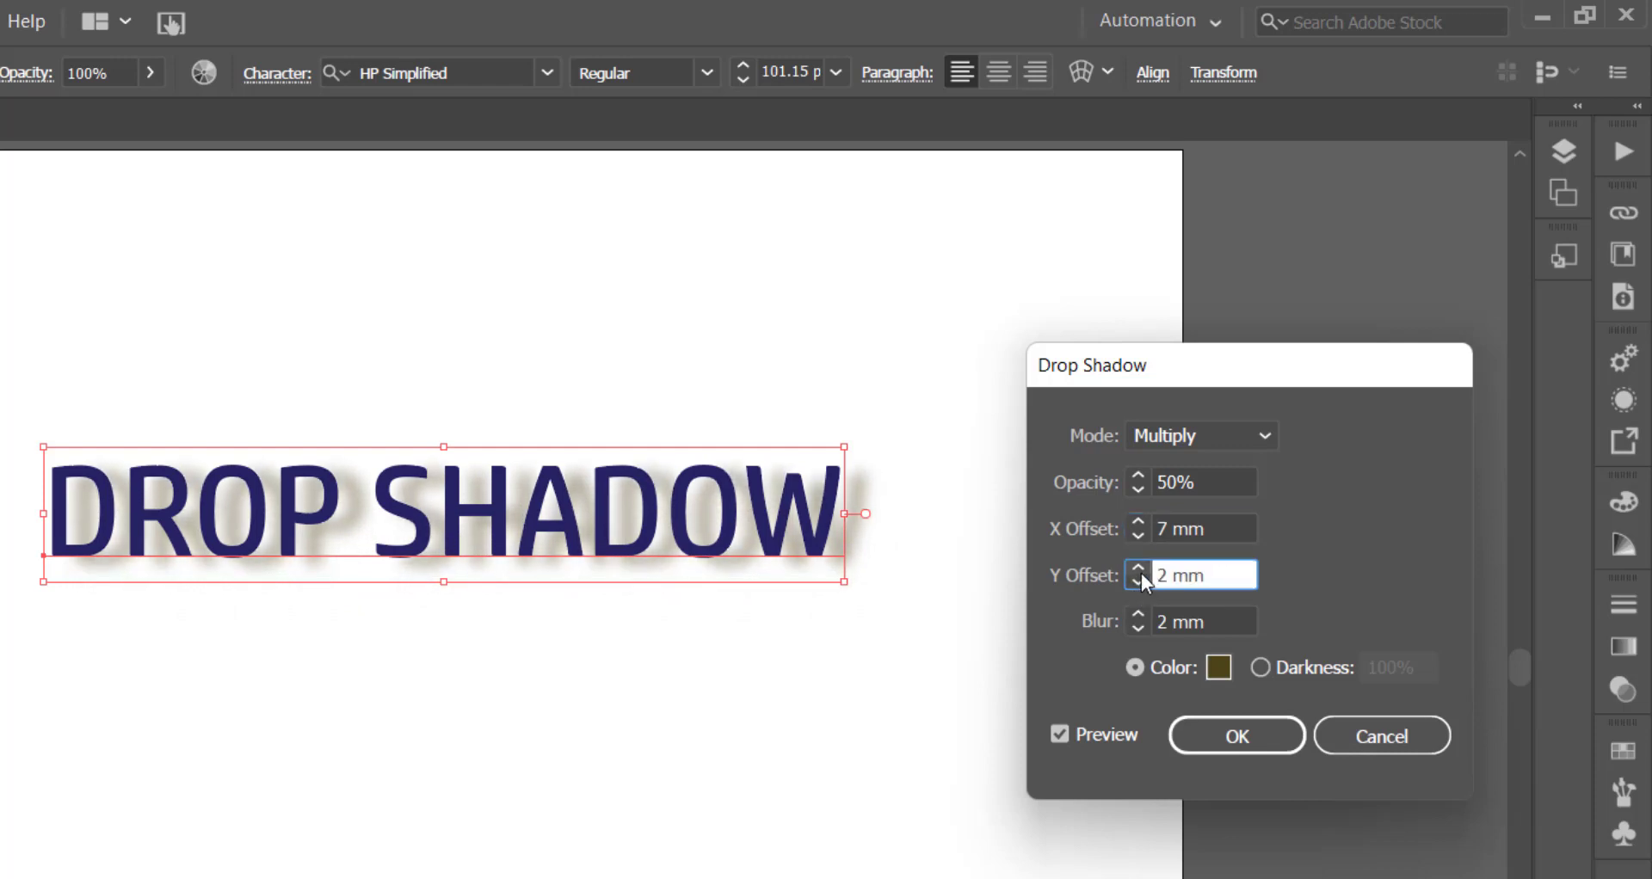
click(1140, 566)
click(1138, 535)
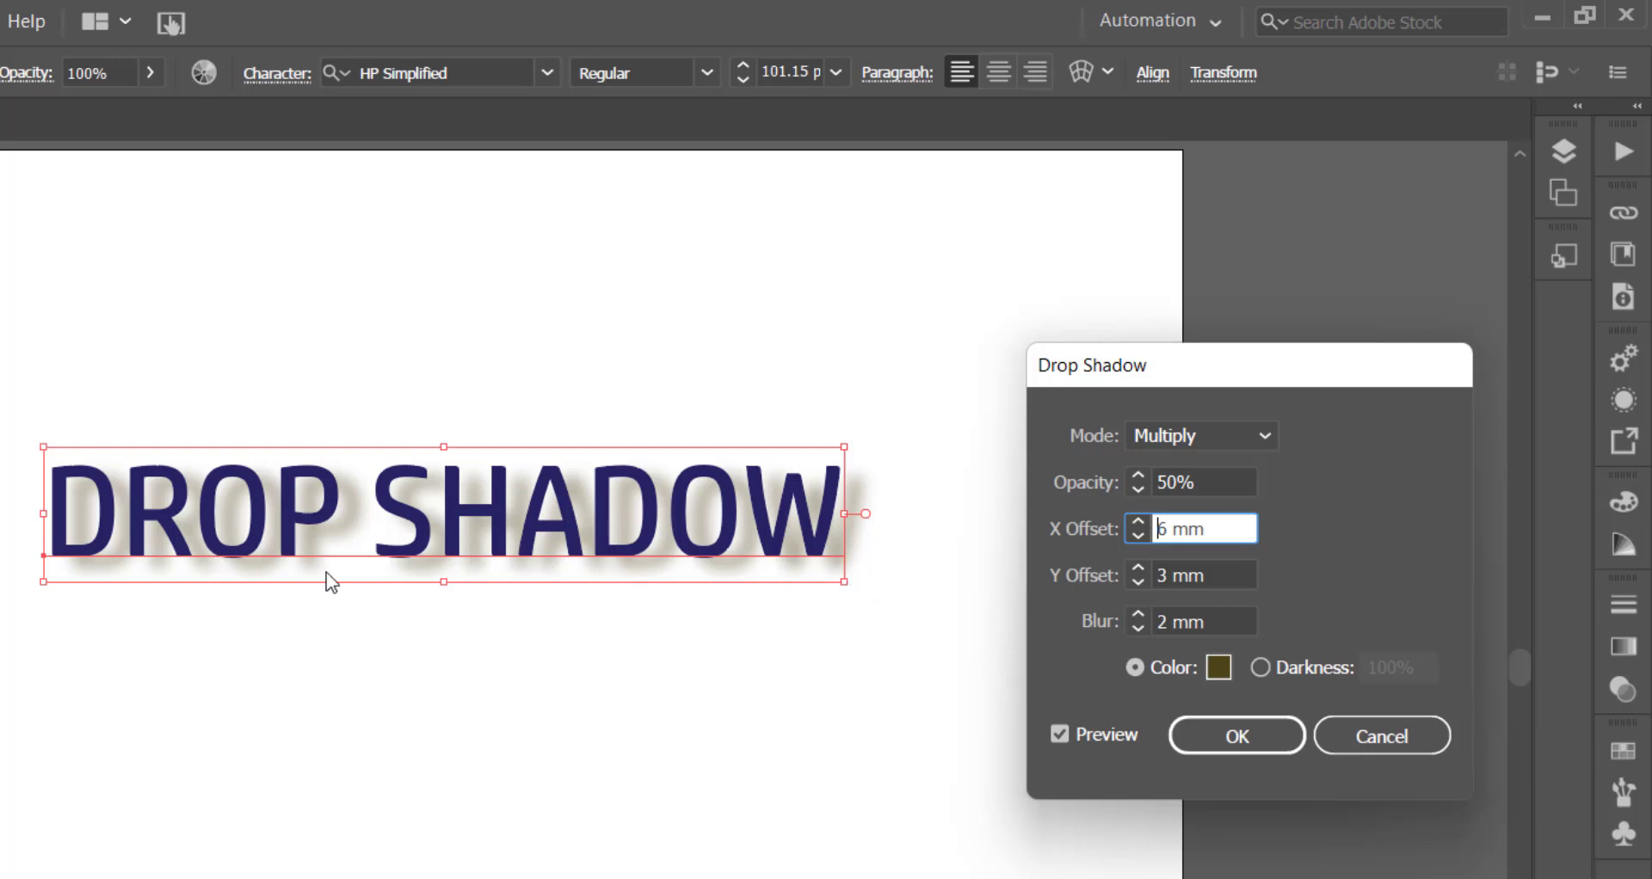
- Try the shadow's Blur at 1 mm and 0 mm, and return it to 2 mm
click(1141, 632)
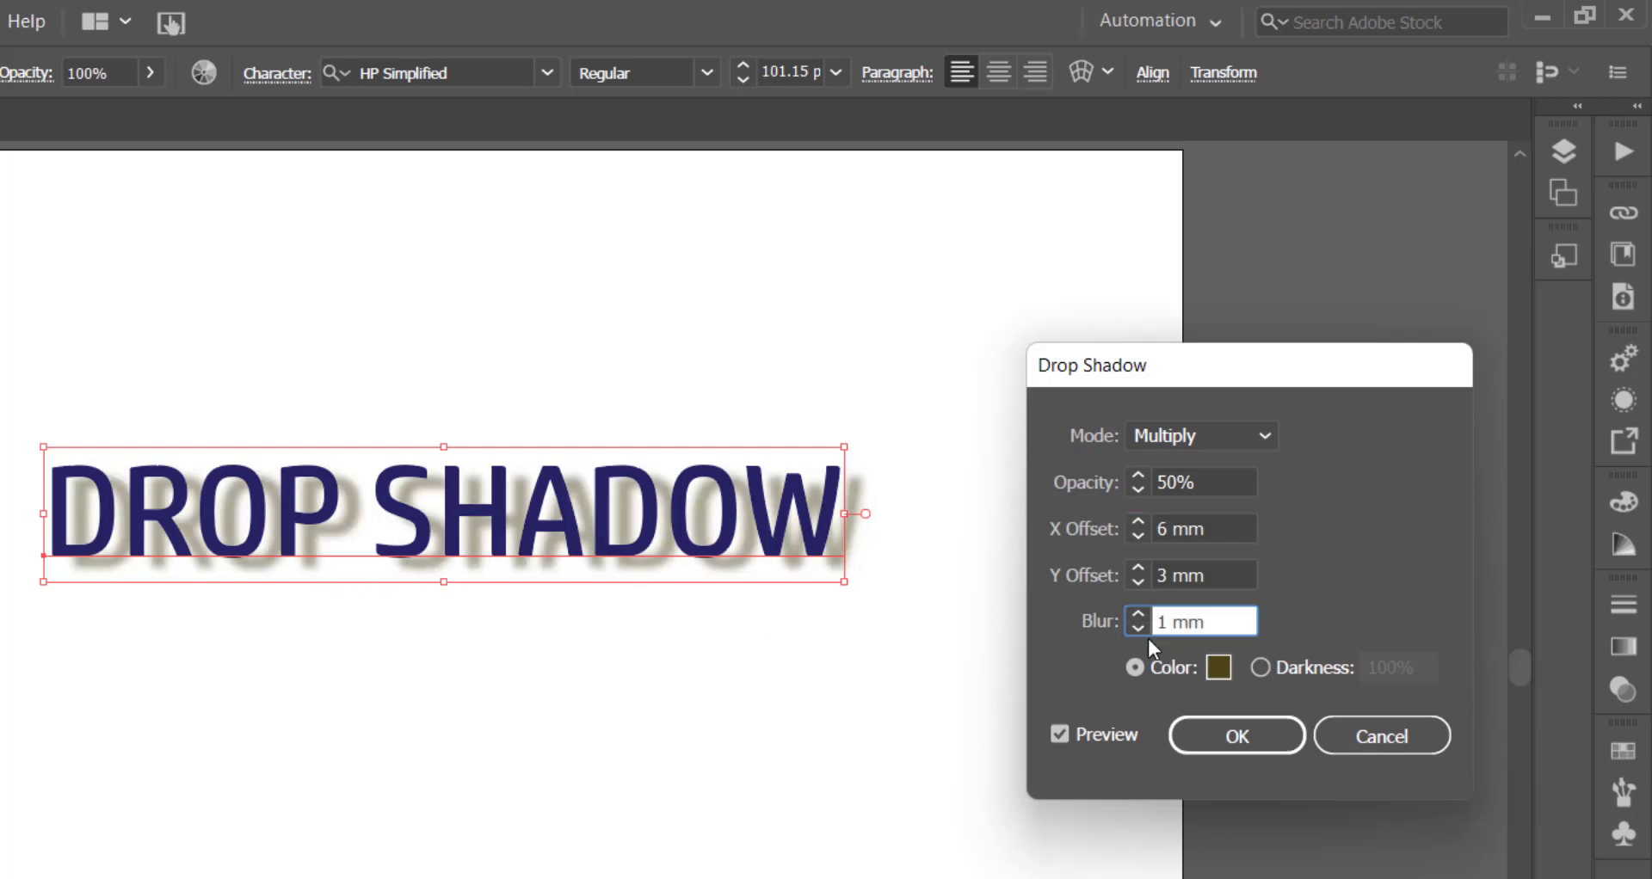
click(1139, 628)
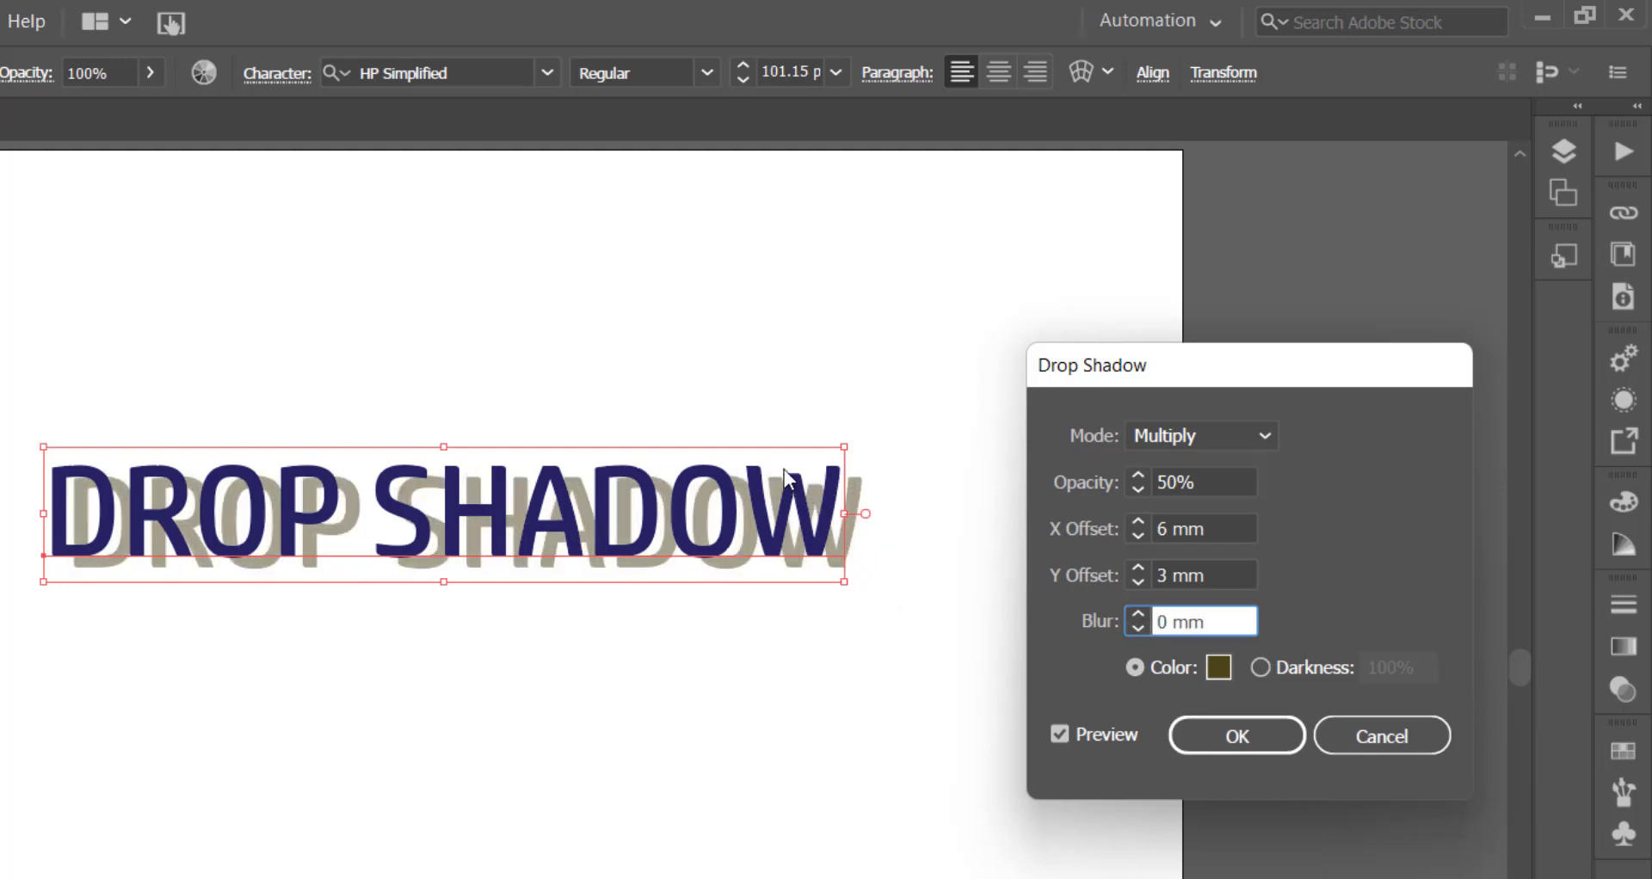
key(alt)
click(1138, 621)
click(1138, 615)
click(1137, 615)
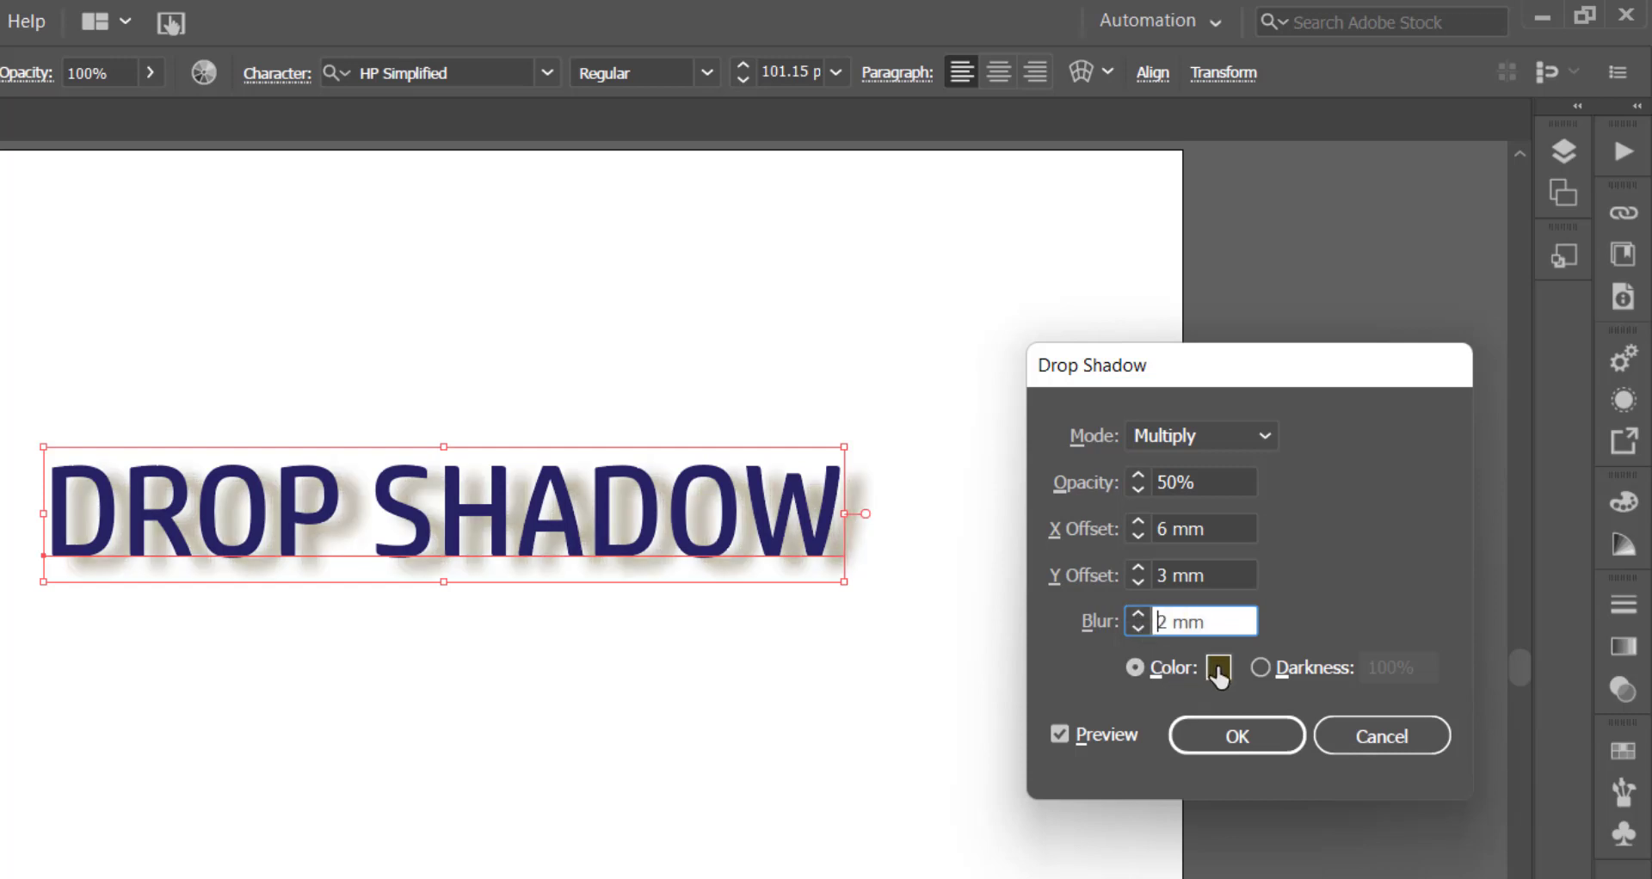
- Set the drop shadow's color to a dark blue, 080D66, matching the text
click(1218, 669)
drag(1067, 261, 1185, 417)
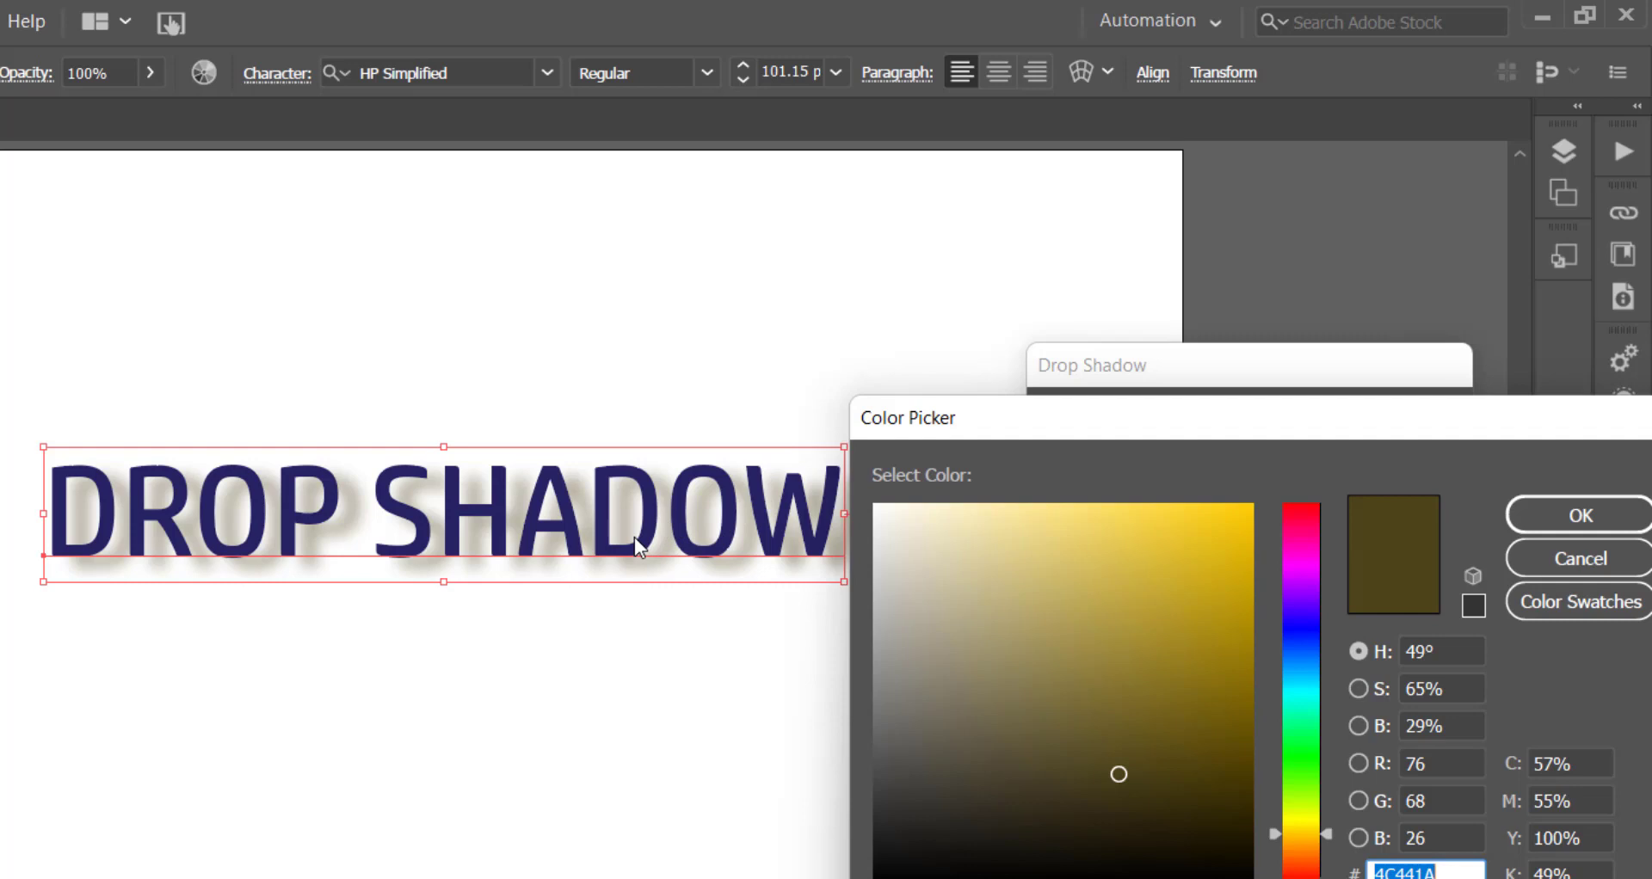
drag(1293, 613, 1298, 633)
mouse_move(1195, 749)
mouse_down()
mouse_move(1220, 774)
mouse_move(1222, 730)
mouse_up()
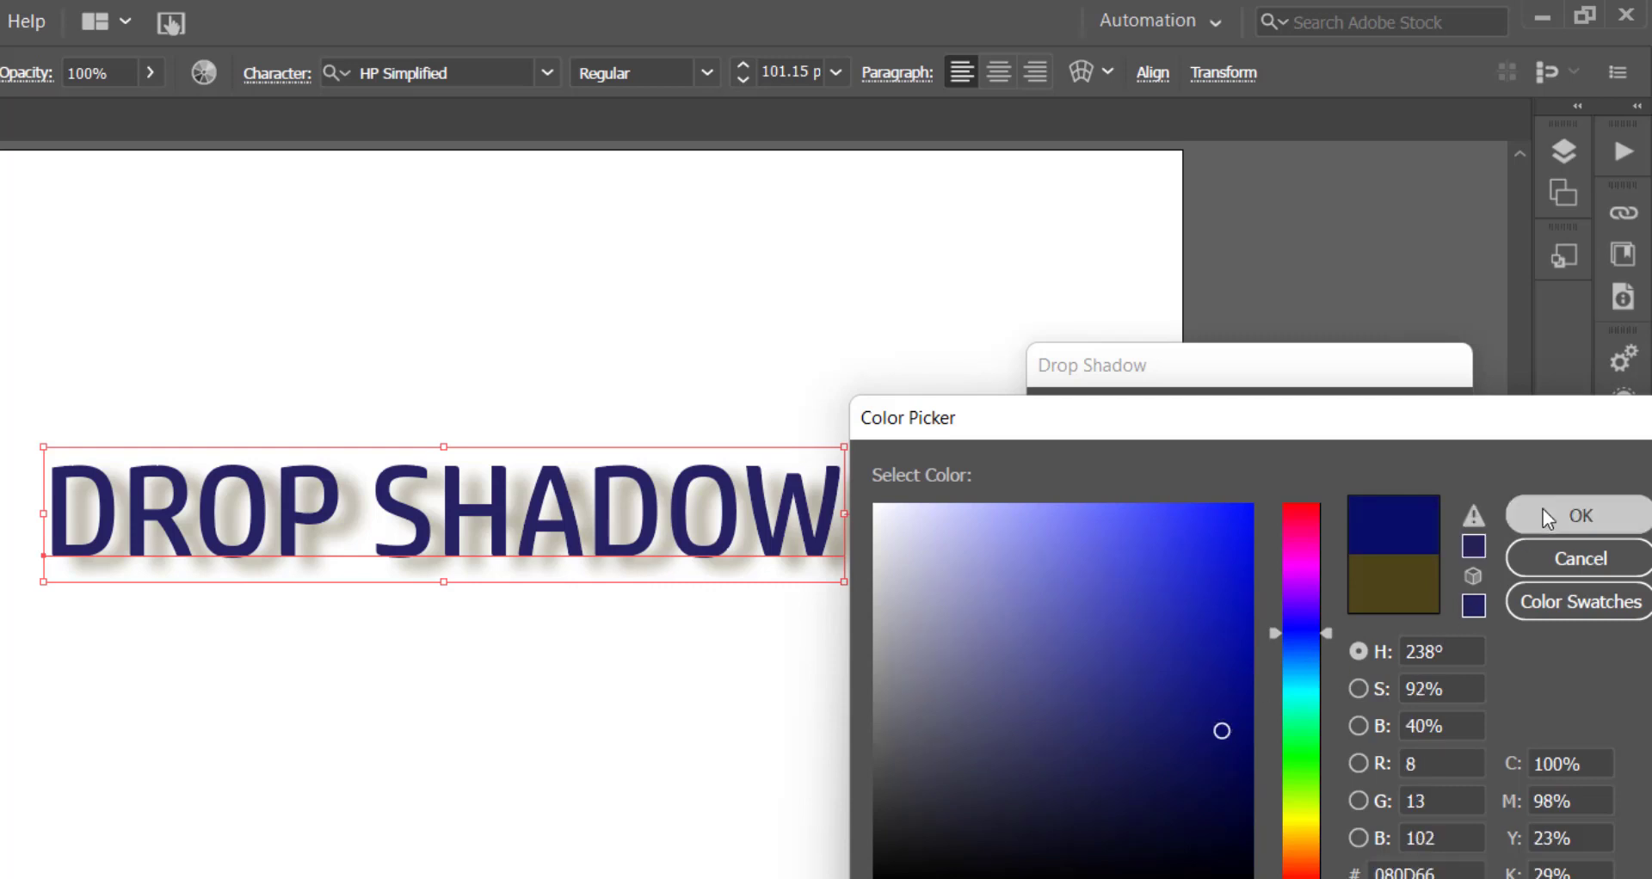
click(1542, 508)
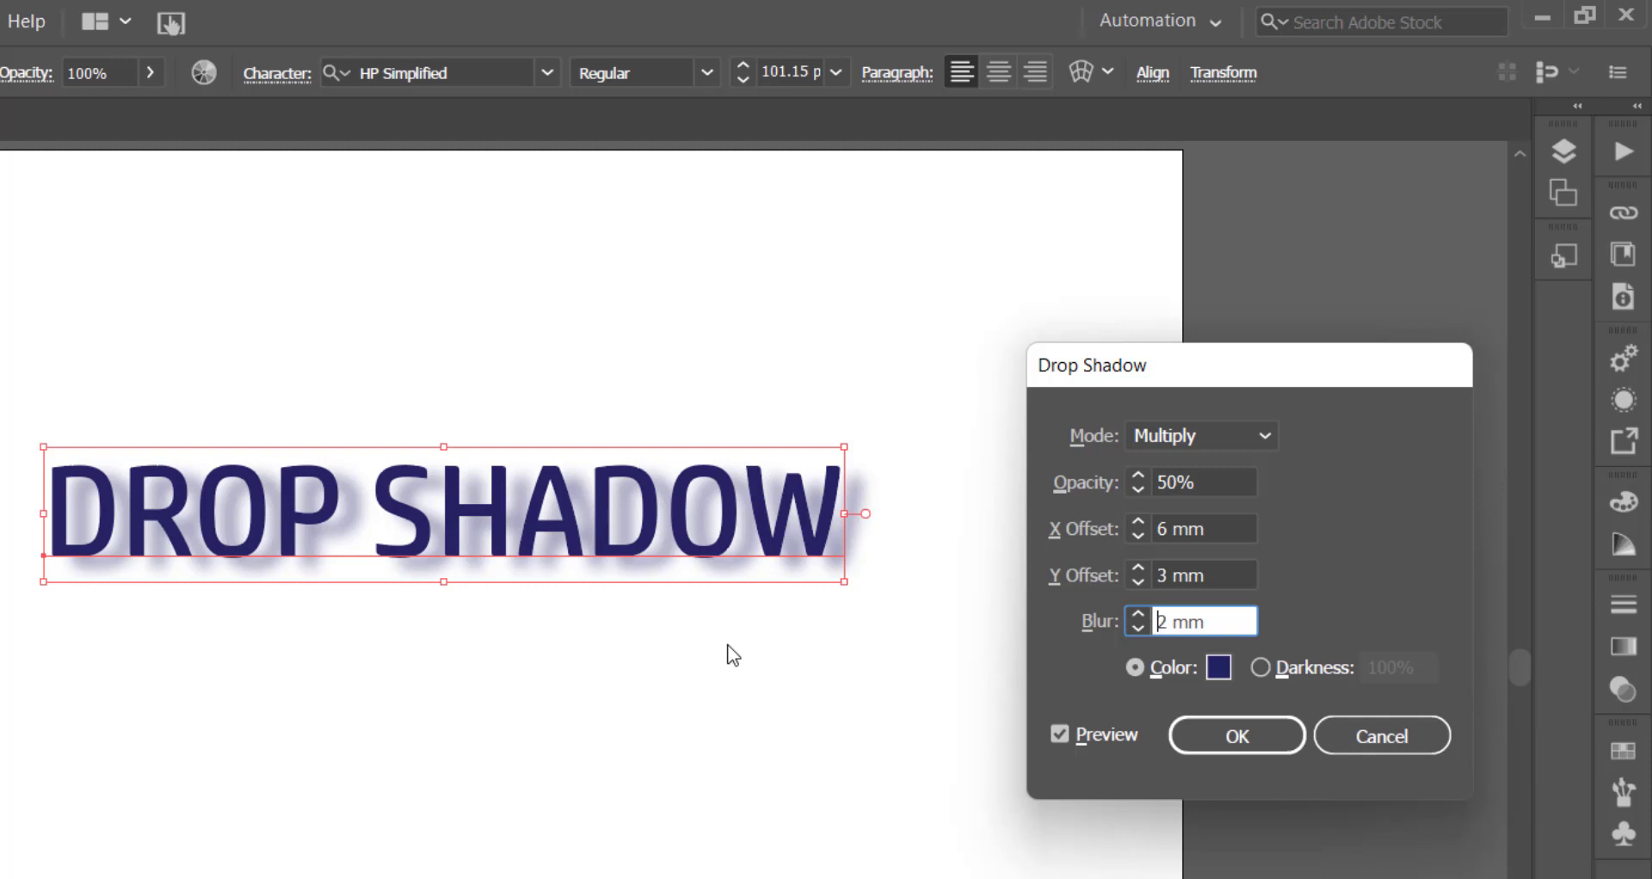
- Try the shadow's Darkness option, return to Color, and apply the drop shadow to the text
click(1260, 667)
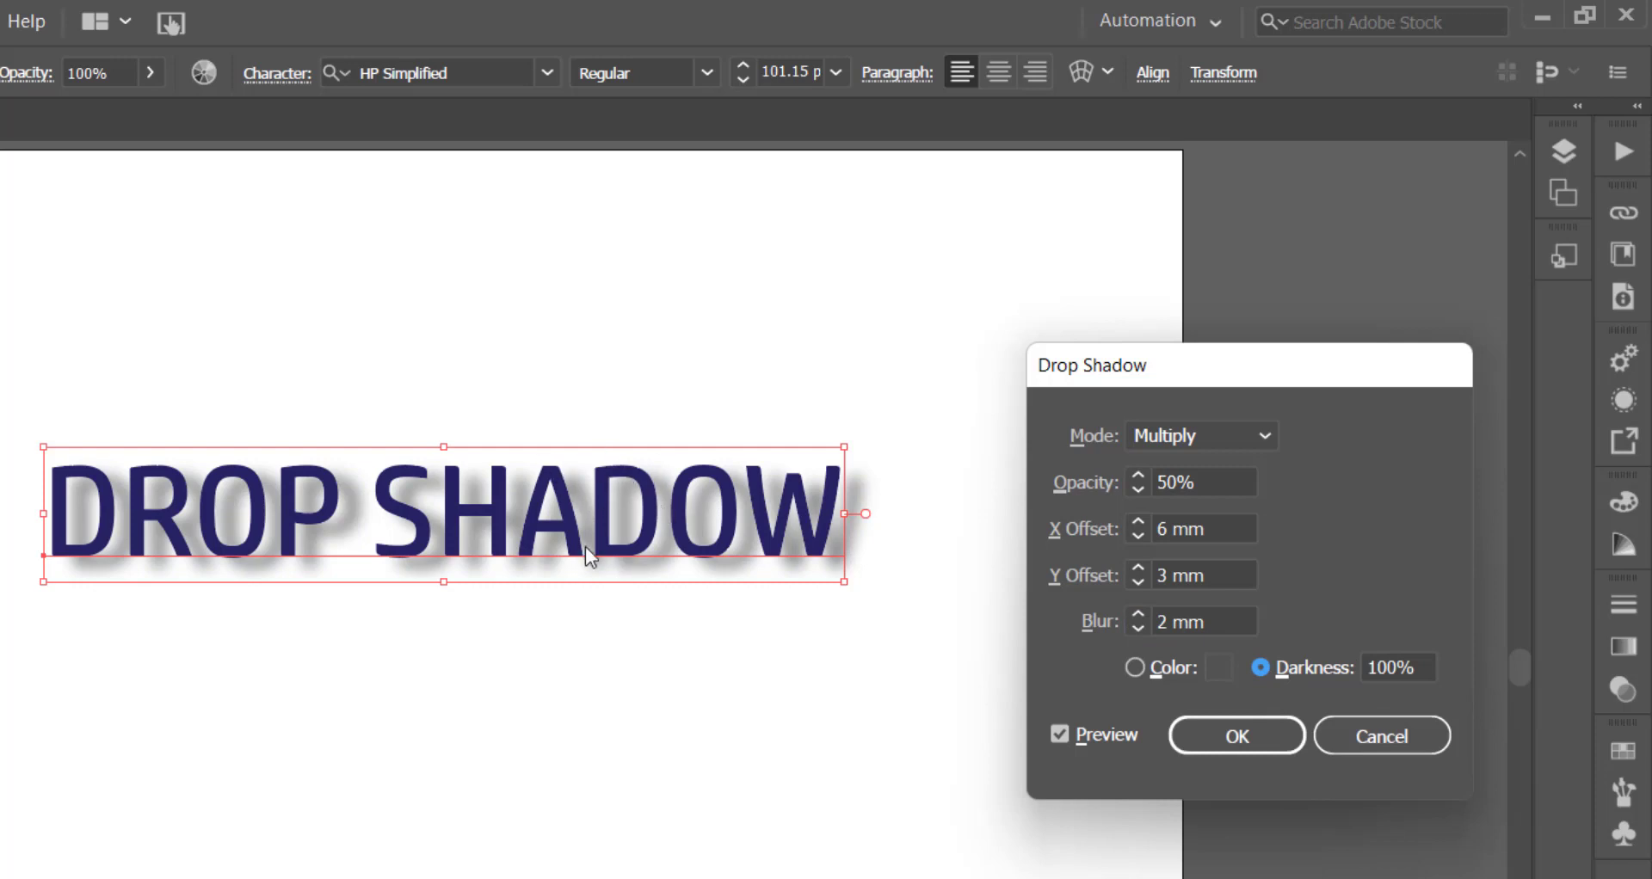
click(1144, 667)
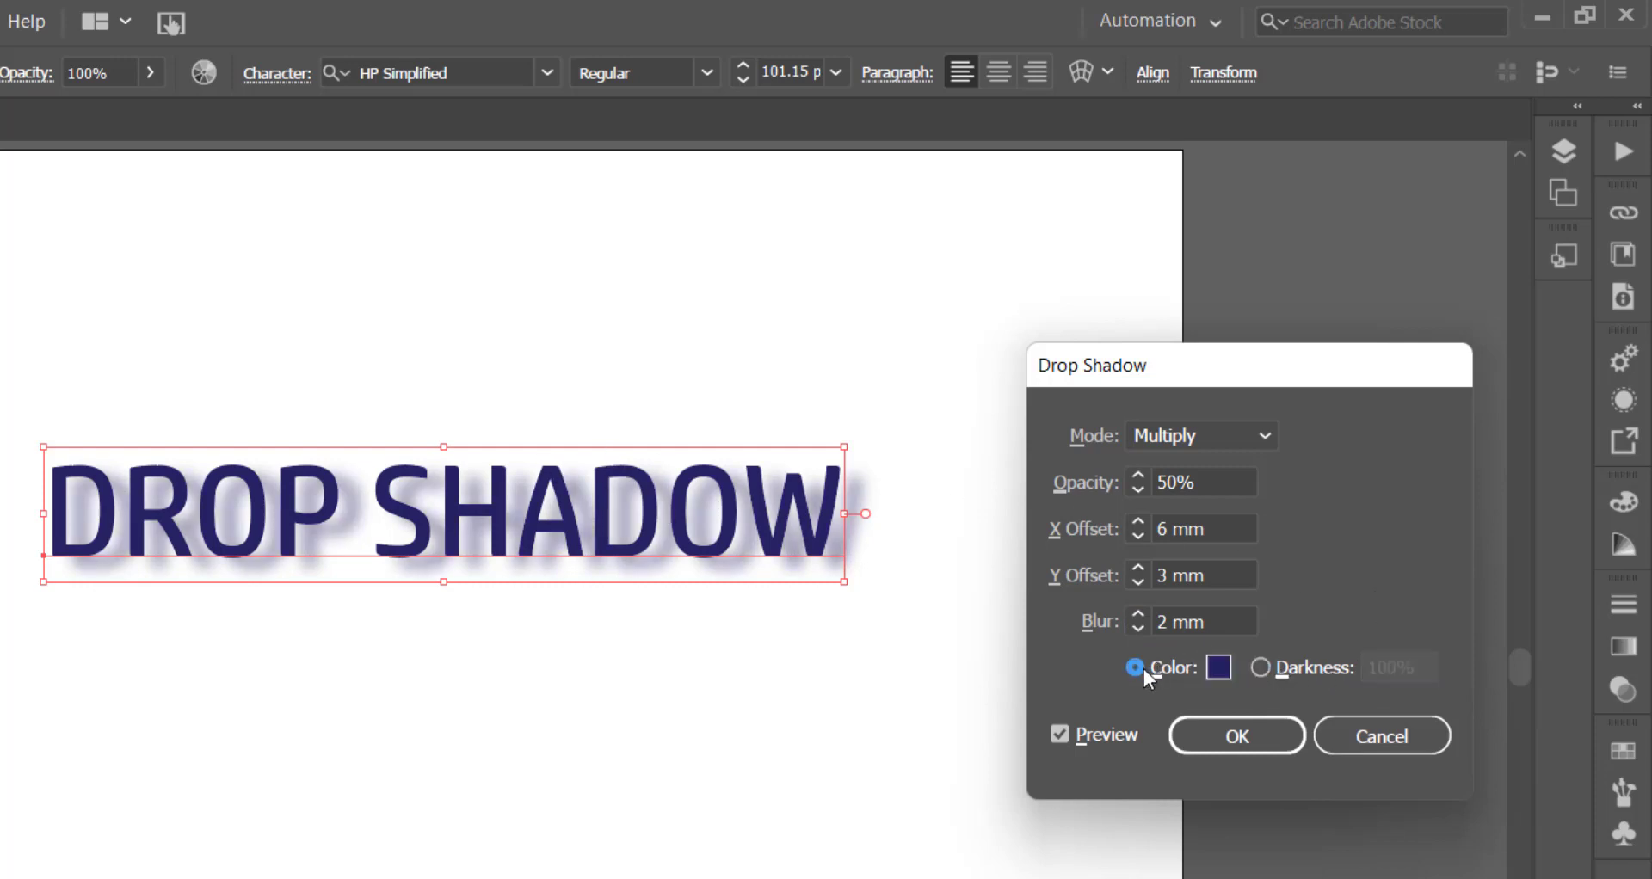
click(1237, 738)
click(767, 776)
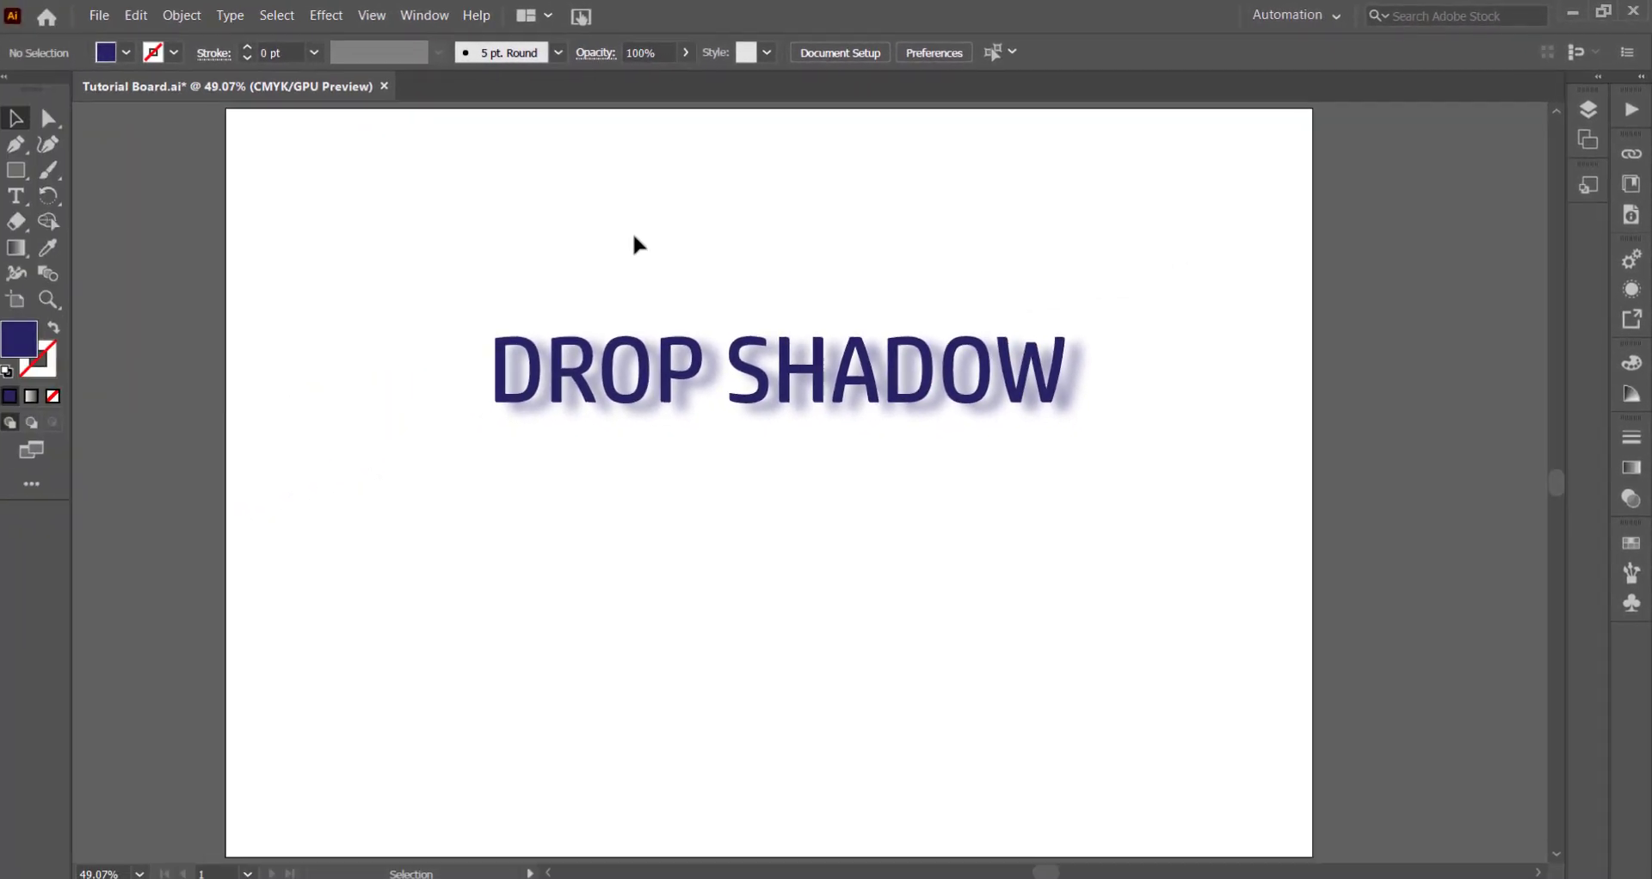
- Move the text up near the artboard's top edge and draw a rectangle in the left part of the artboard
drag(816, 398, 837, 229)
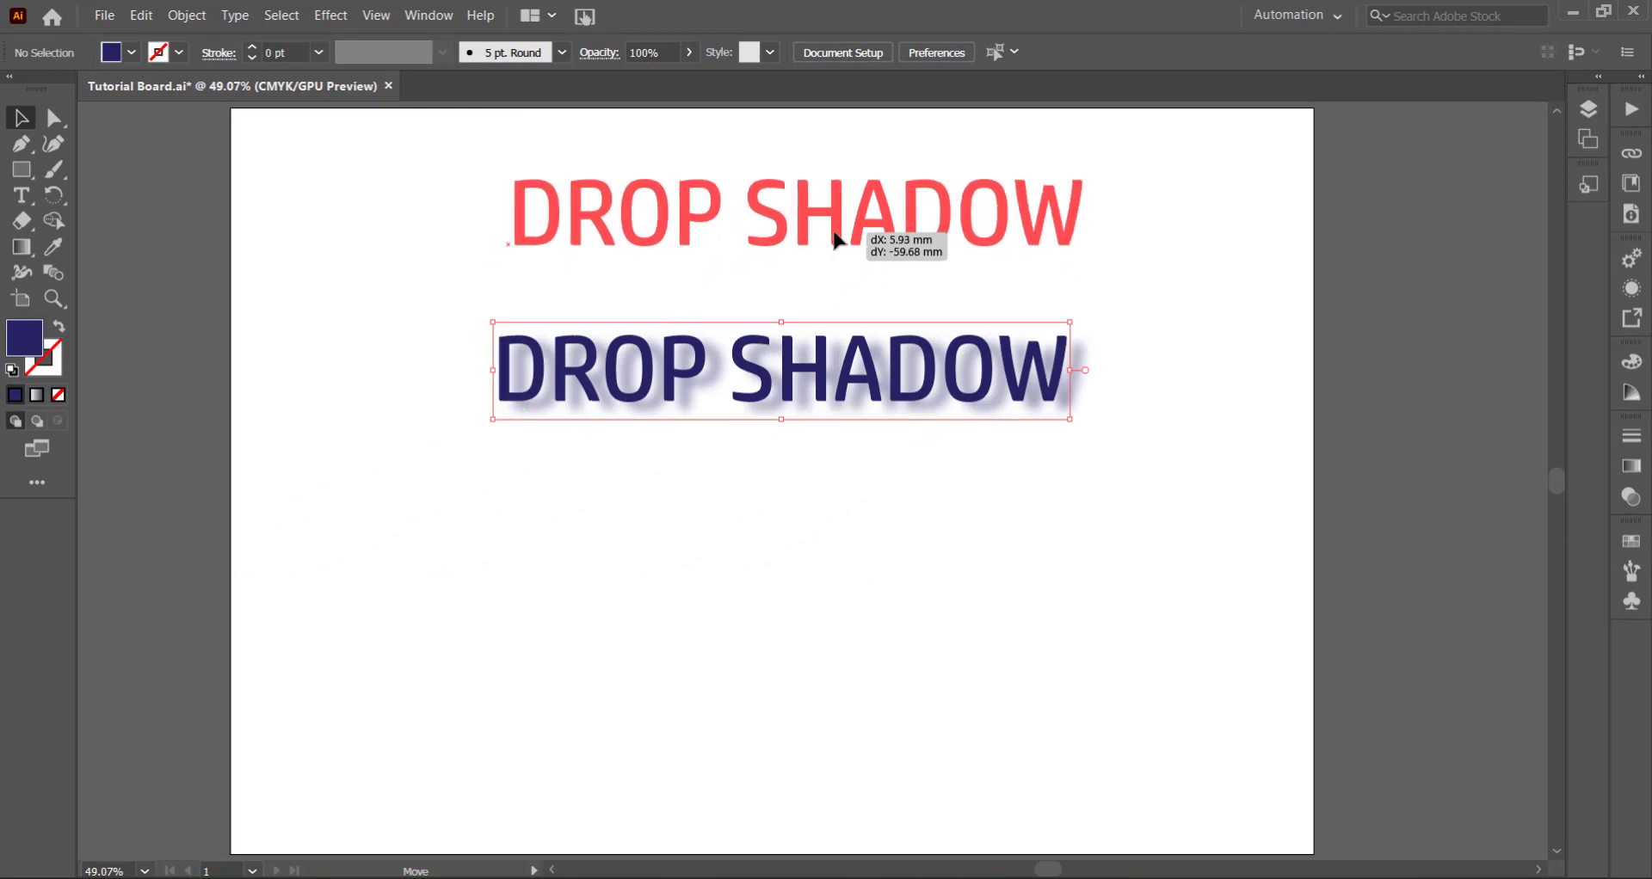
click(935, 505)
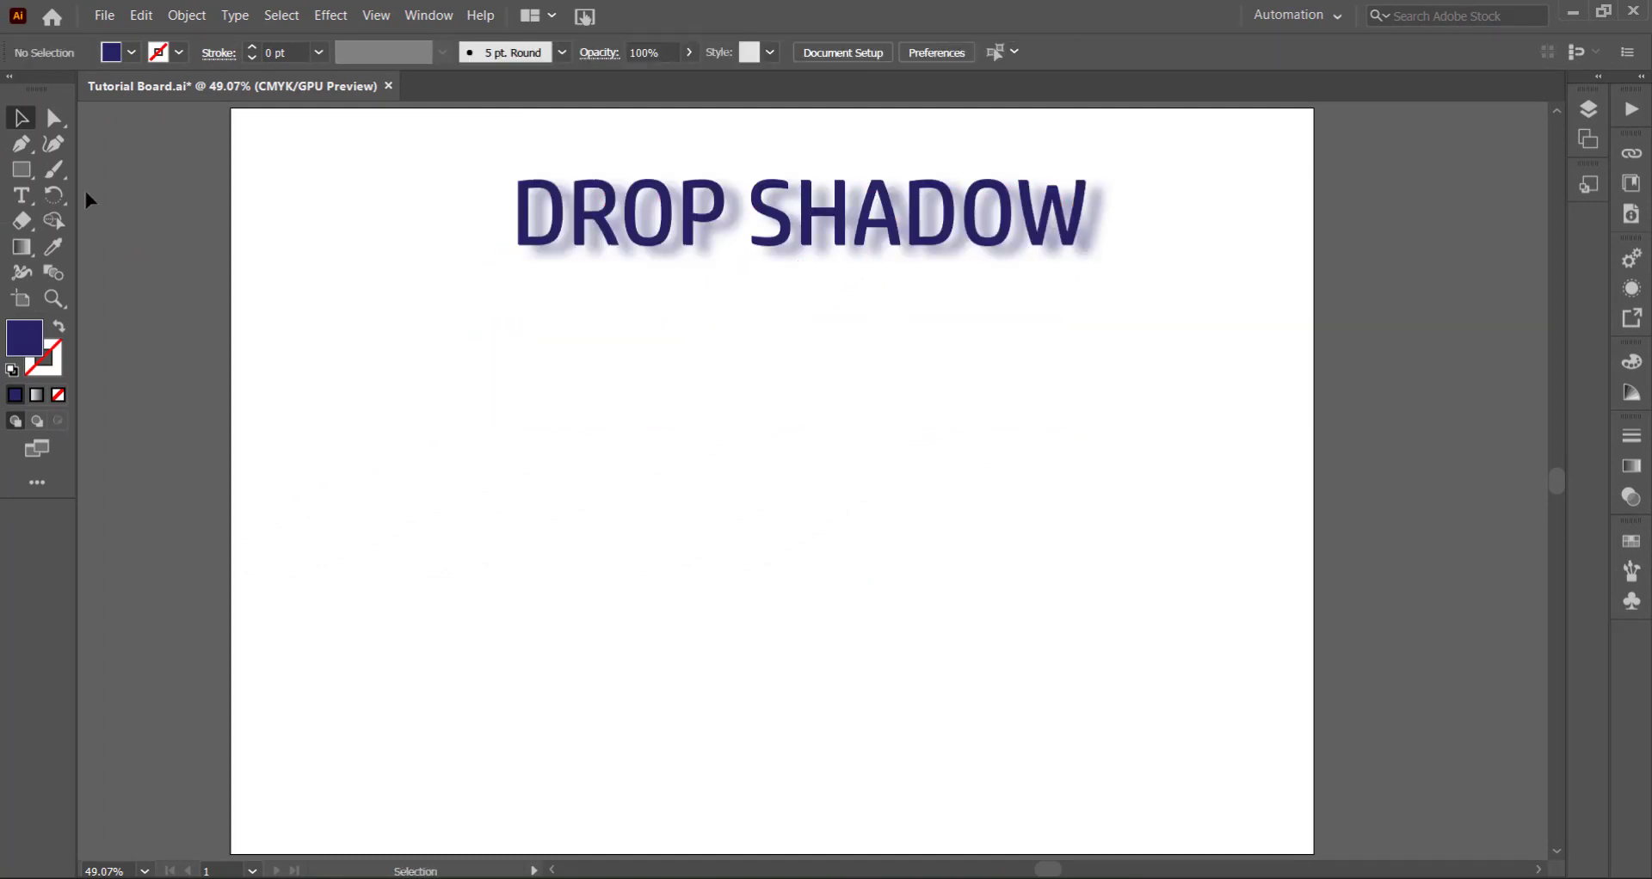
click(24, 172)
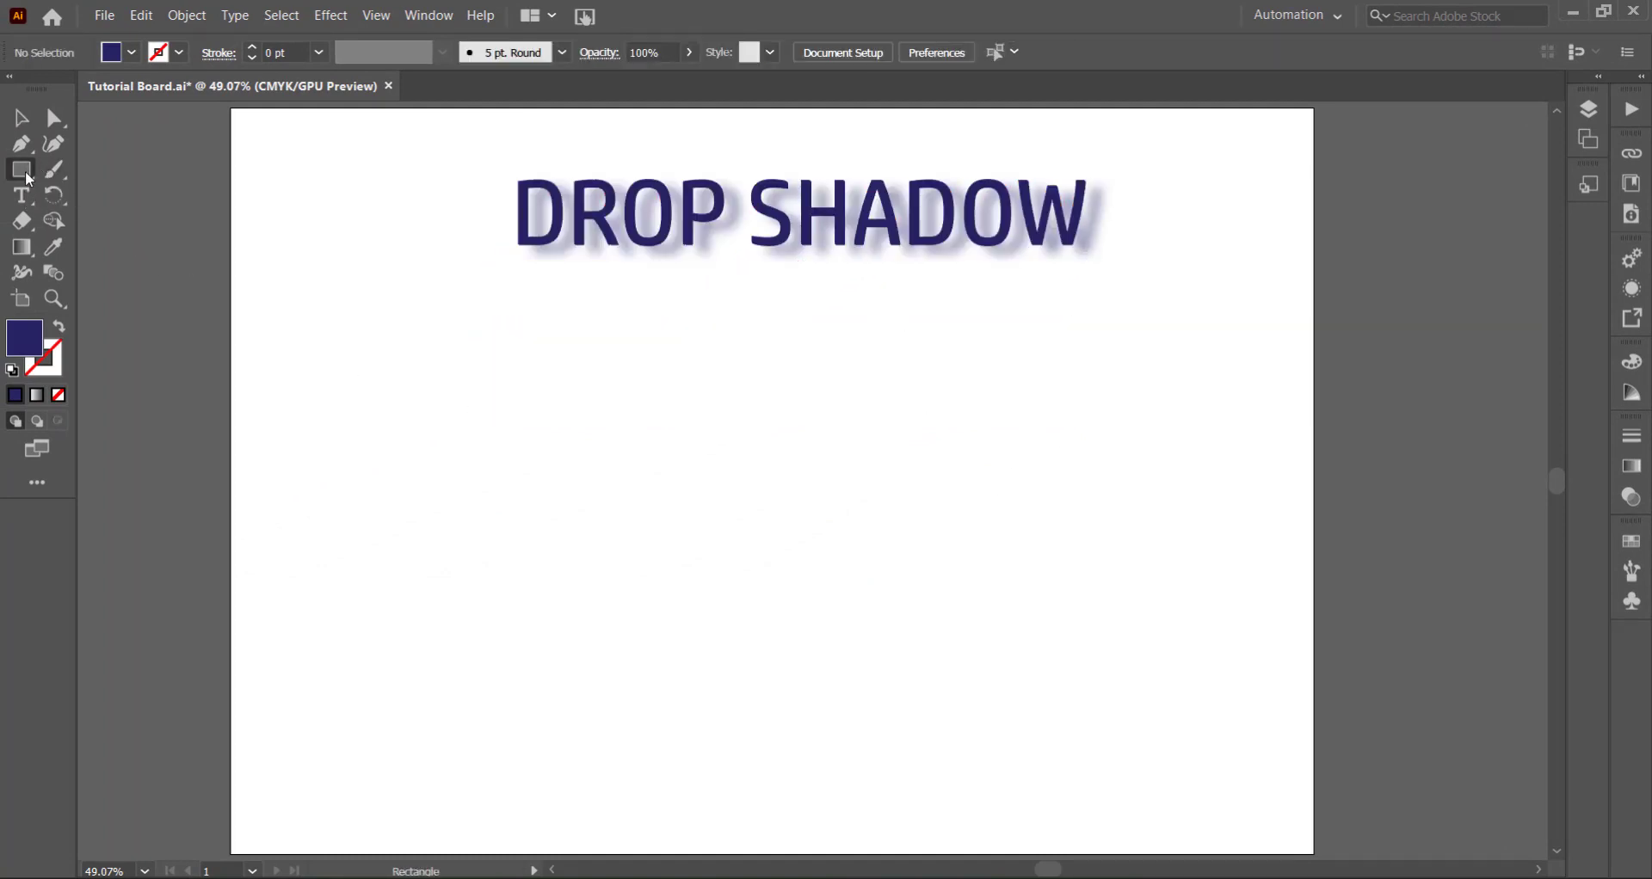
click(25, 173)
drag(302, 376, 520, 539)
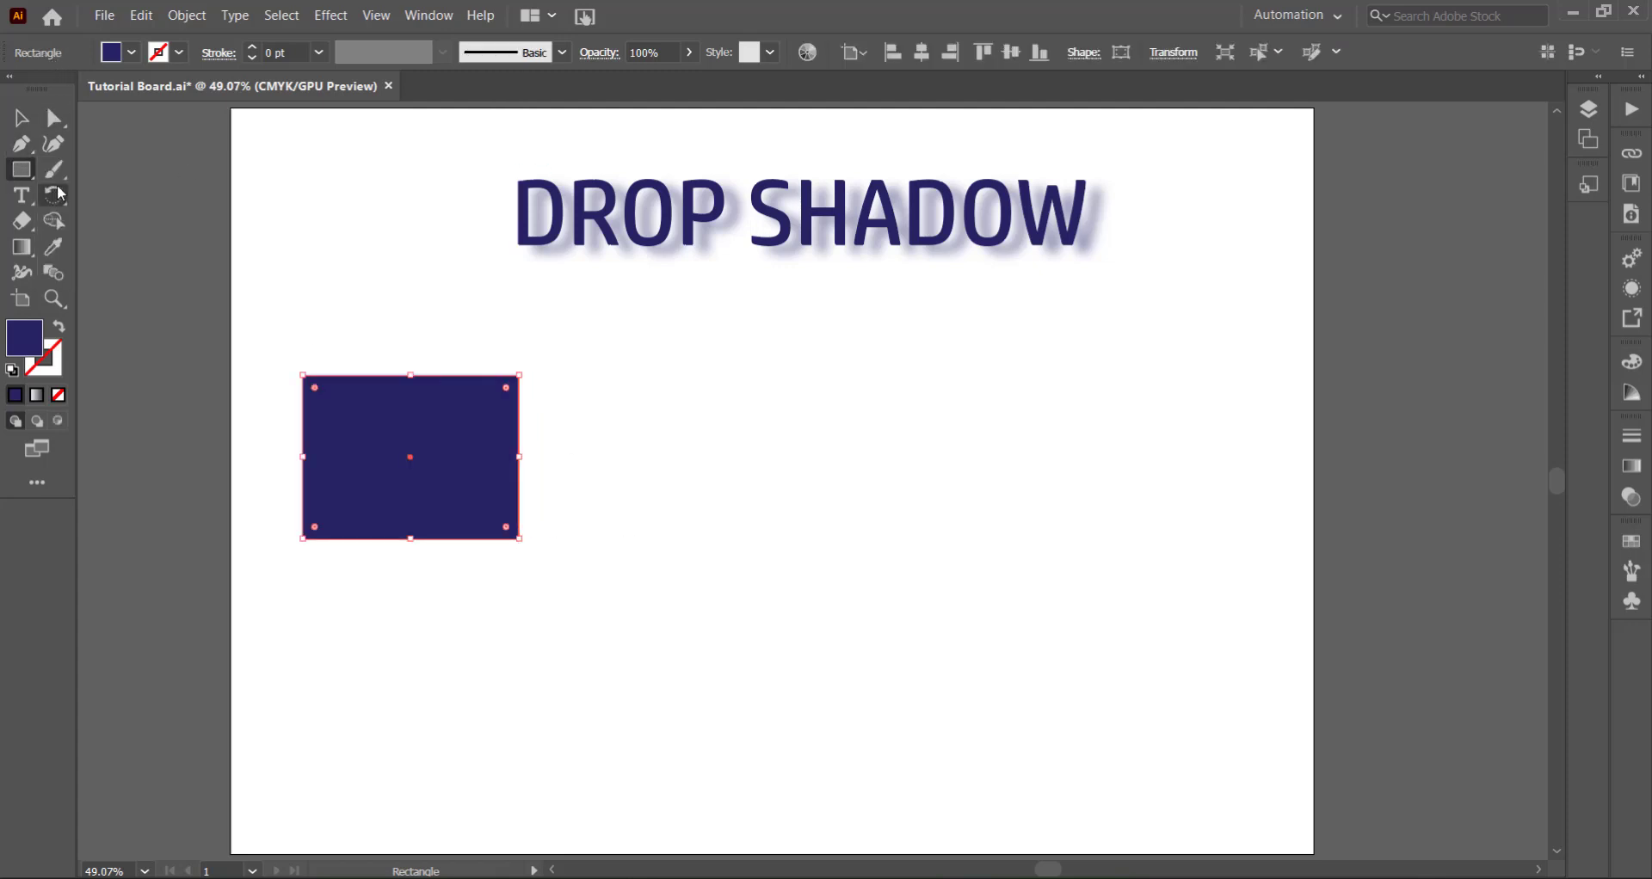
- Draw a circle slightly smaller than the rectangle in the middle of the artboard with the Ellipse tool
click(30, 173)
click(12, 172)
key(l)
drag(727, 384, 913, 547)
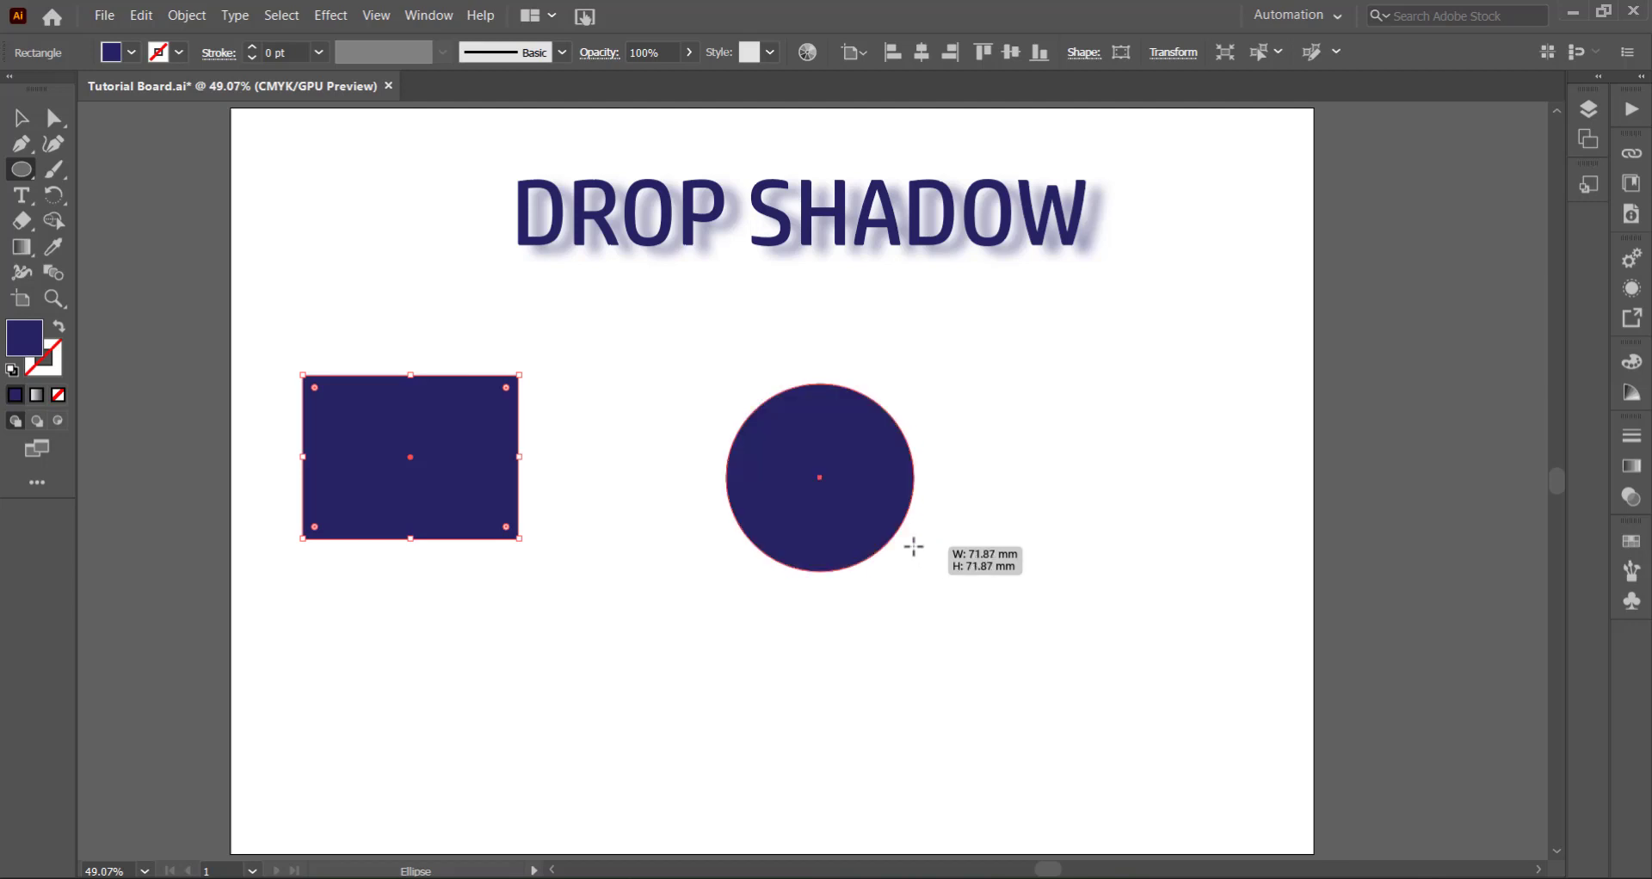
- Draw a five-pointed star on the right side of the artboard with the Star tool
click(22, 169)
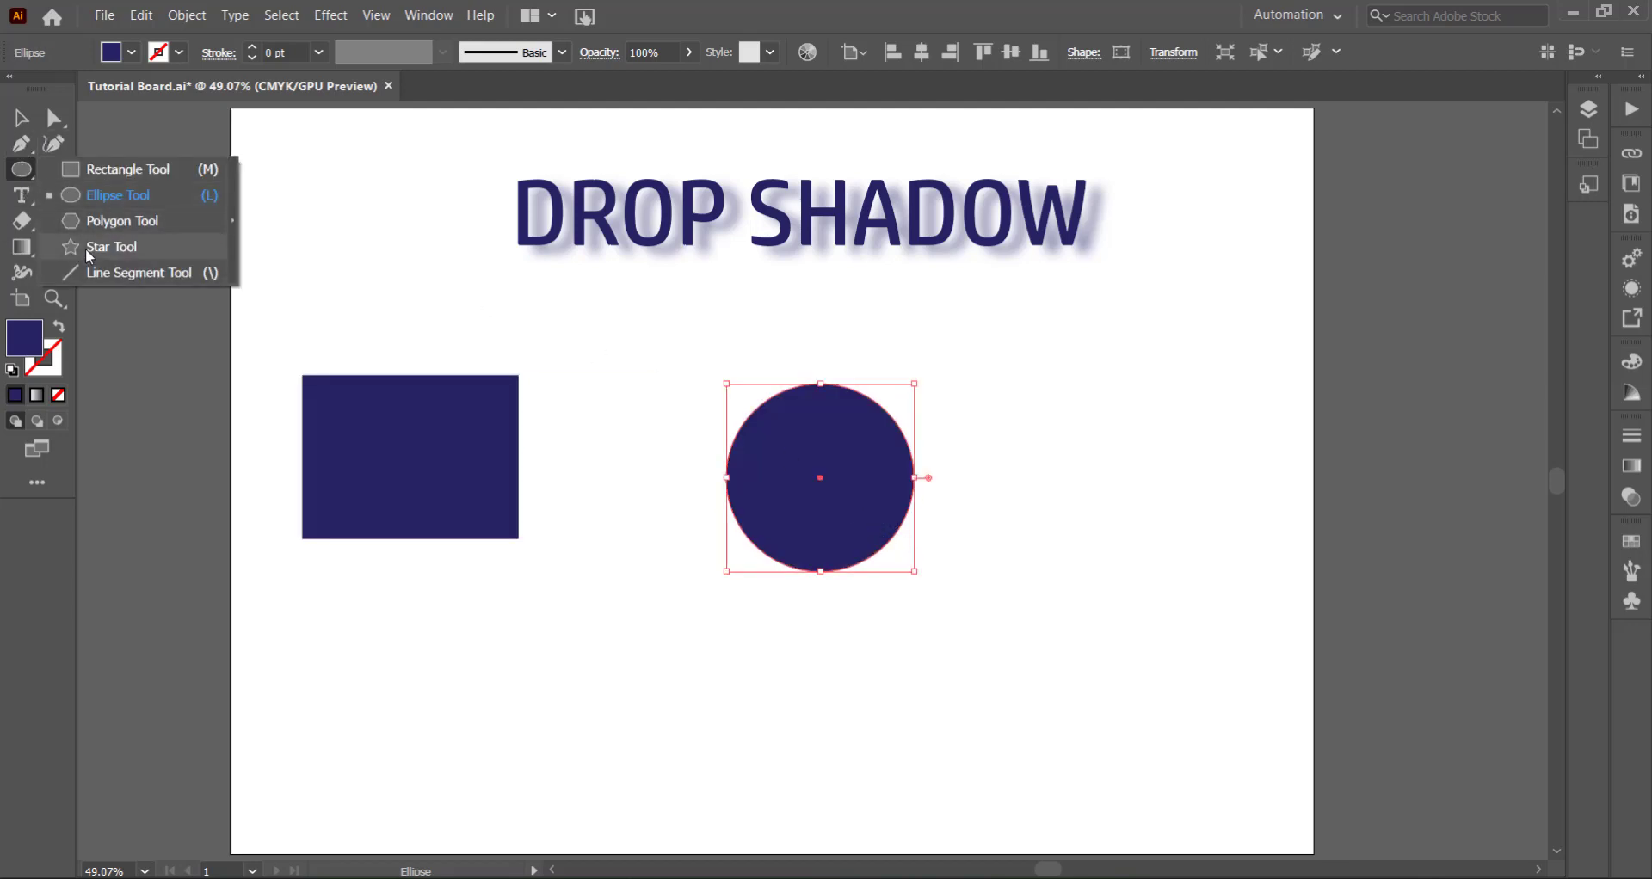
click(91, 249)
drag(1029, 388, 1119, 503)
click(37, 127)
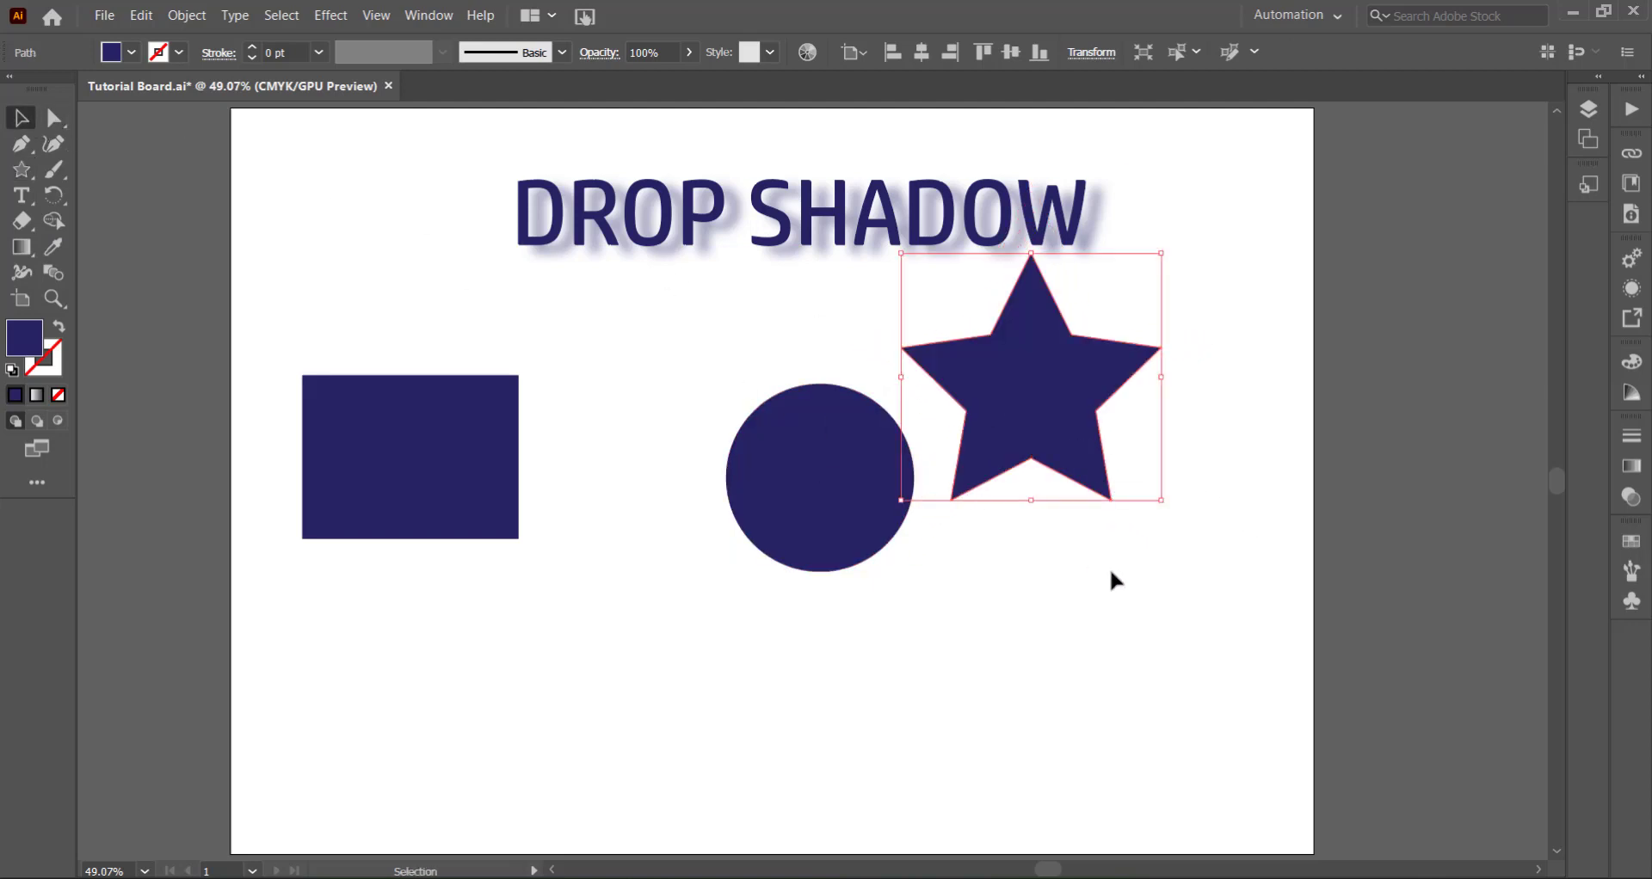
- Arrange the star and circle in an evenly spaced row with the rectangle, below the text
drag(1017, 426, 1095, 486)
drag(840, 491, 775, 469)
drag(1078, 488, 1066, 489)
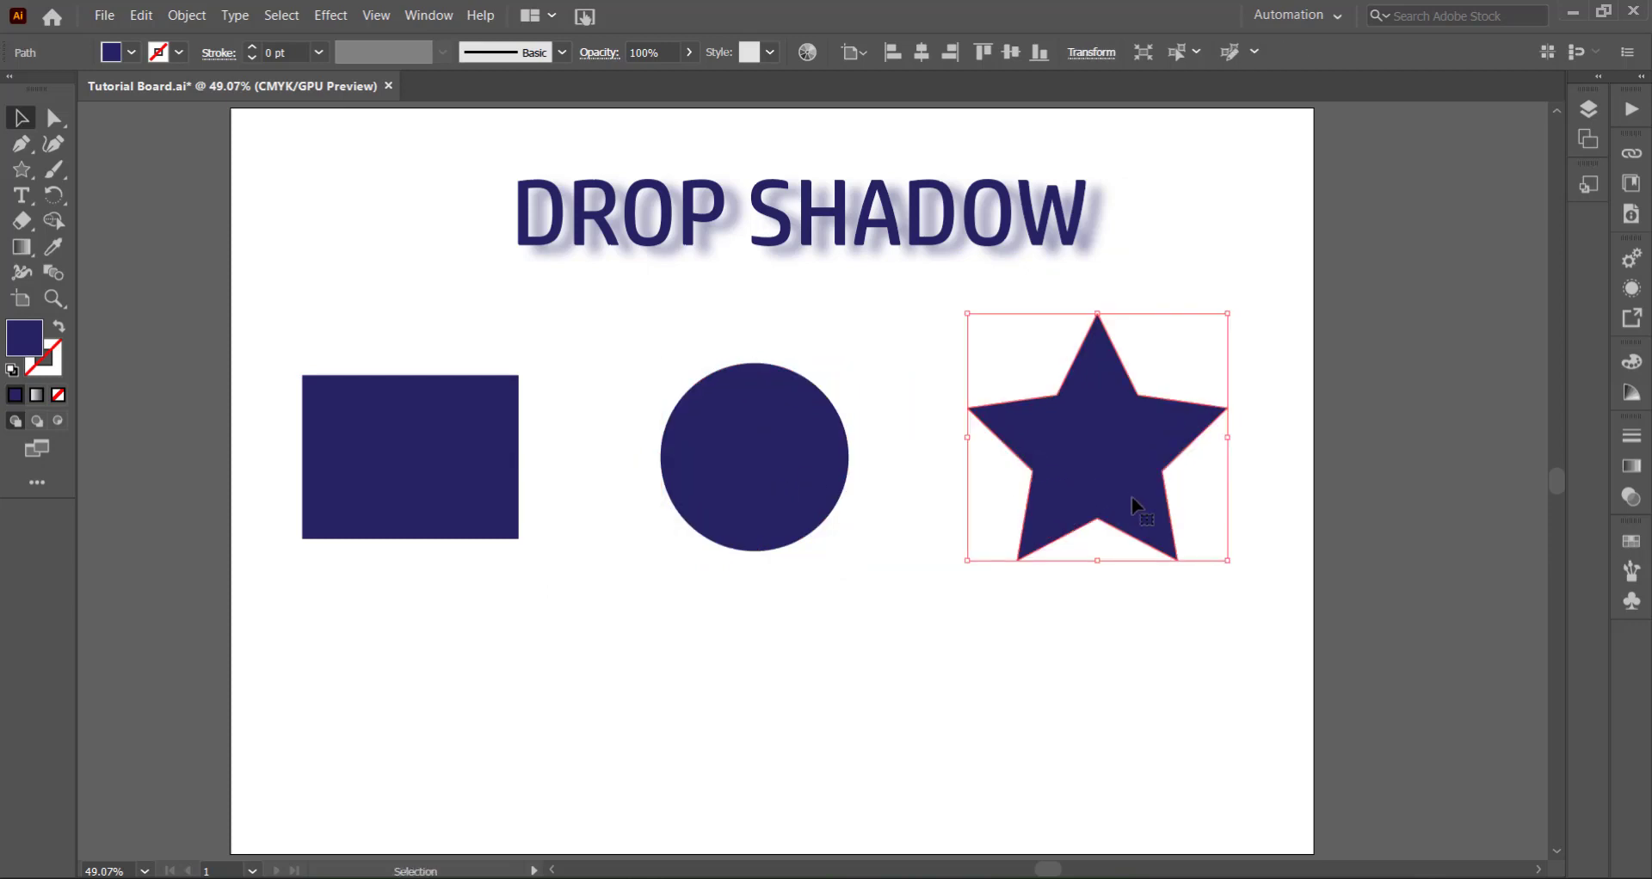
click(874, 592)
- Change the rectangle's fill to the dark green swatch
click(436, 432)
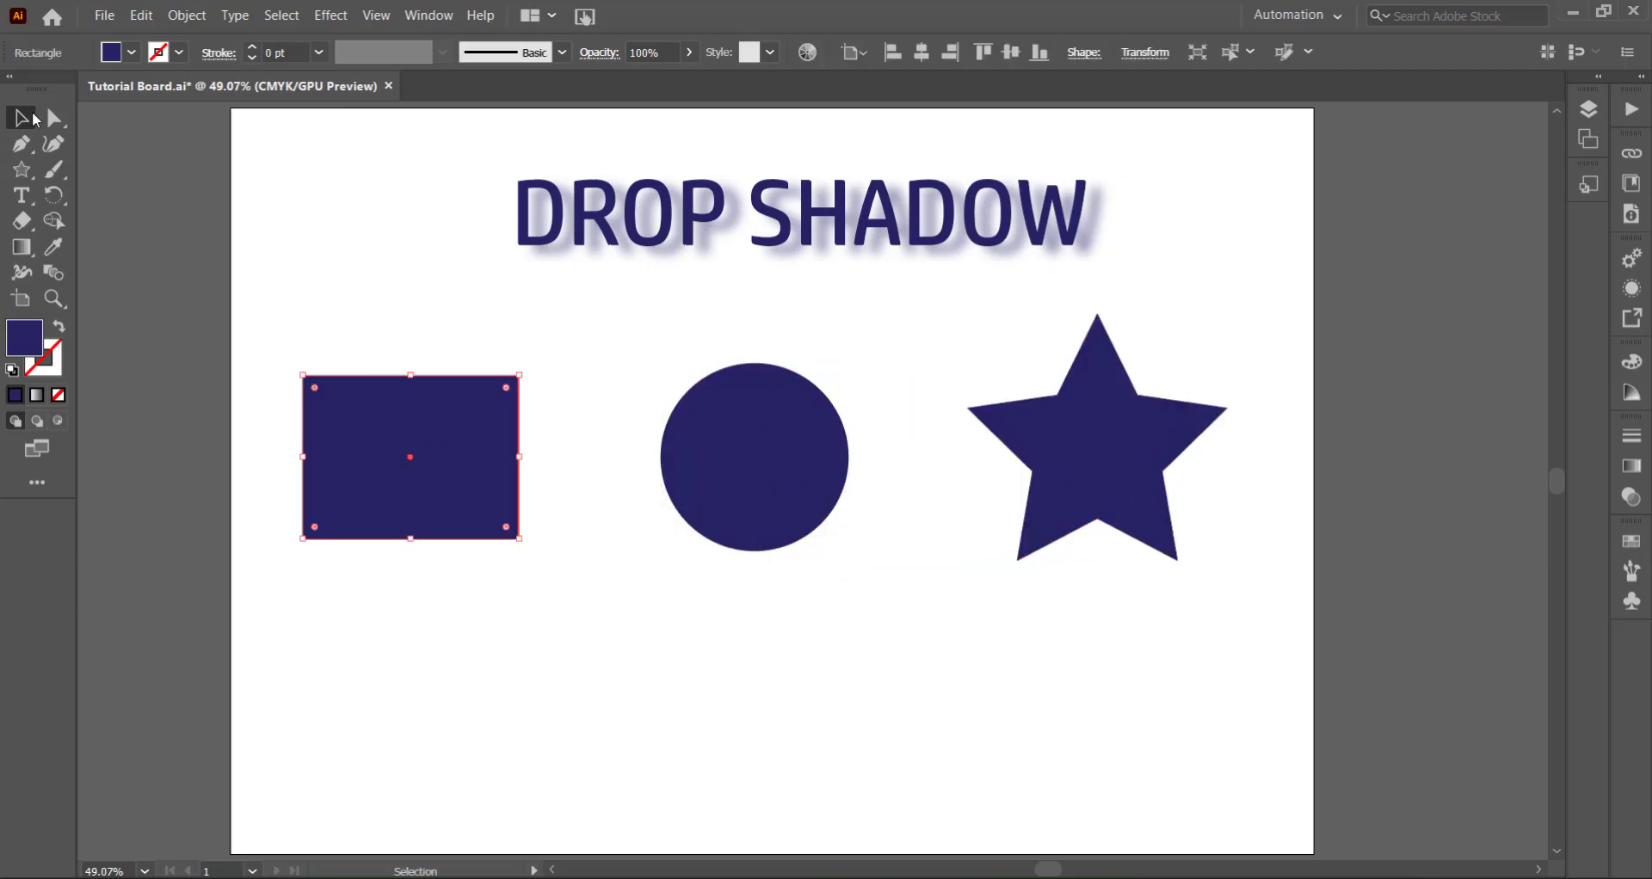
click(132, 53)
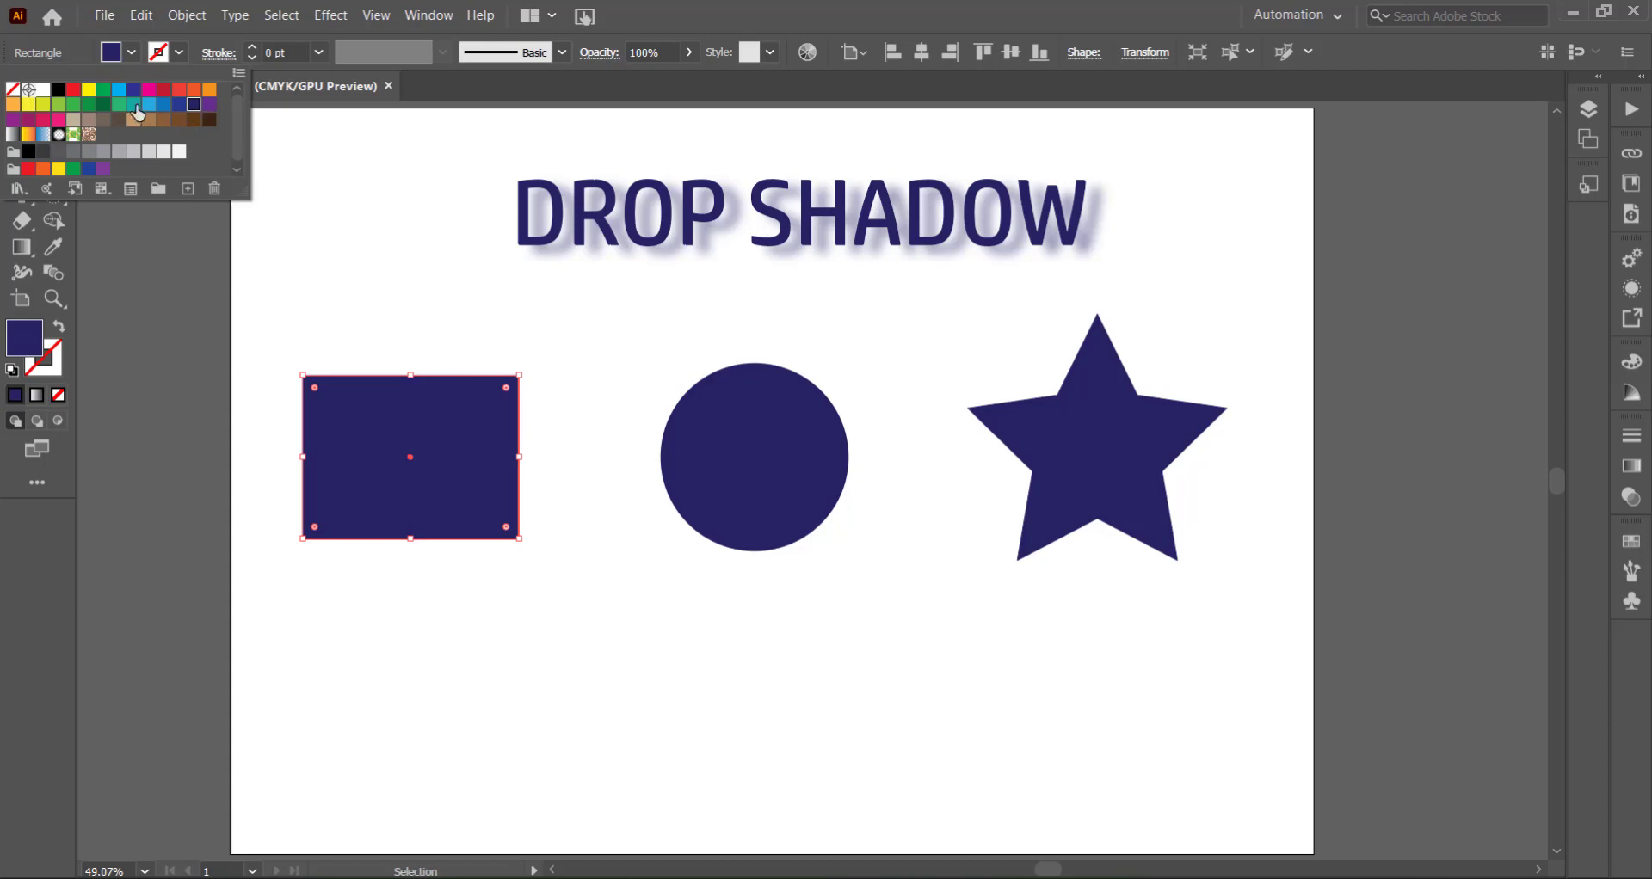
click(104, 105)
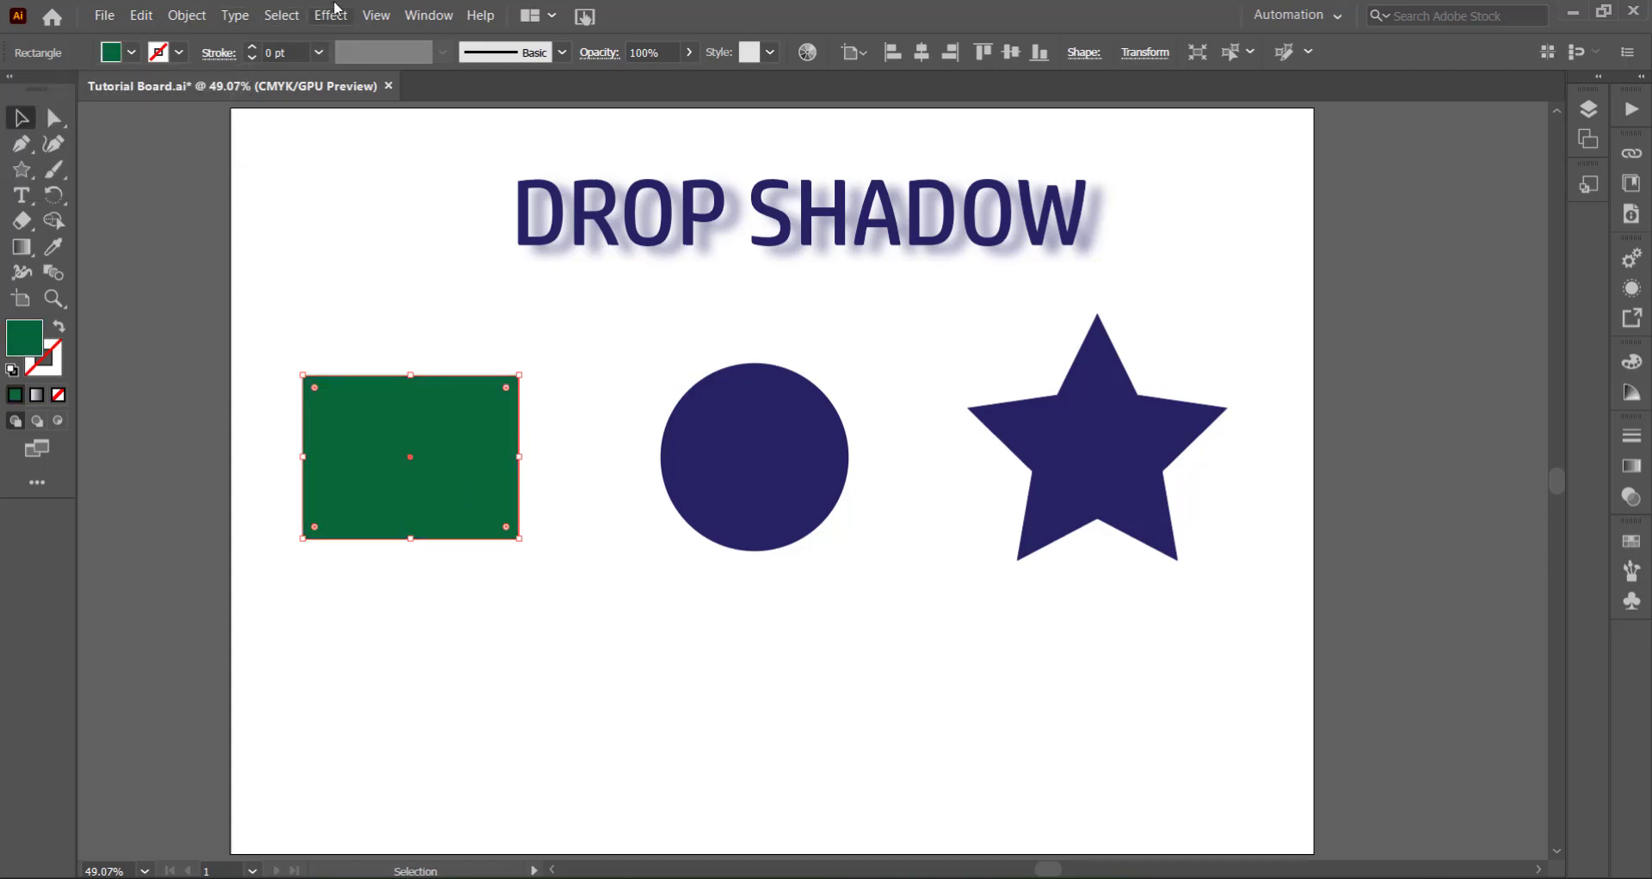
- Add a Stylize Drop Shadow effect to the green rectangle with an X Offset of 3 mm
click(330, 14)
mouse_move(501, 292)
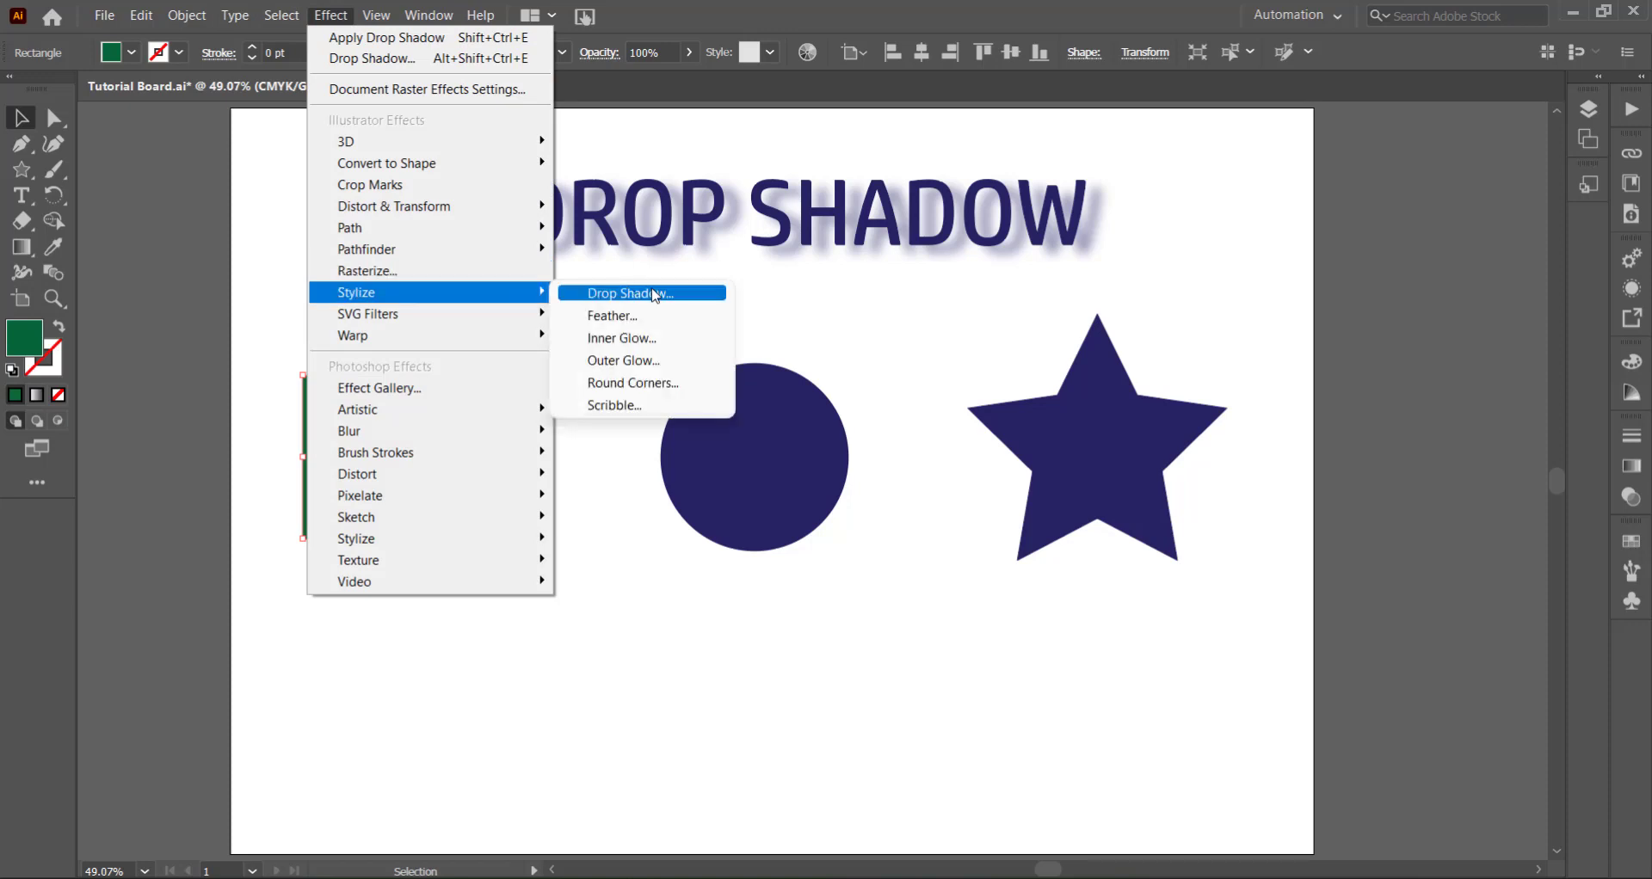
click(654, 293)
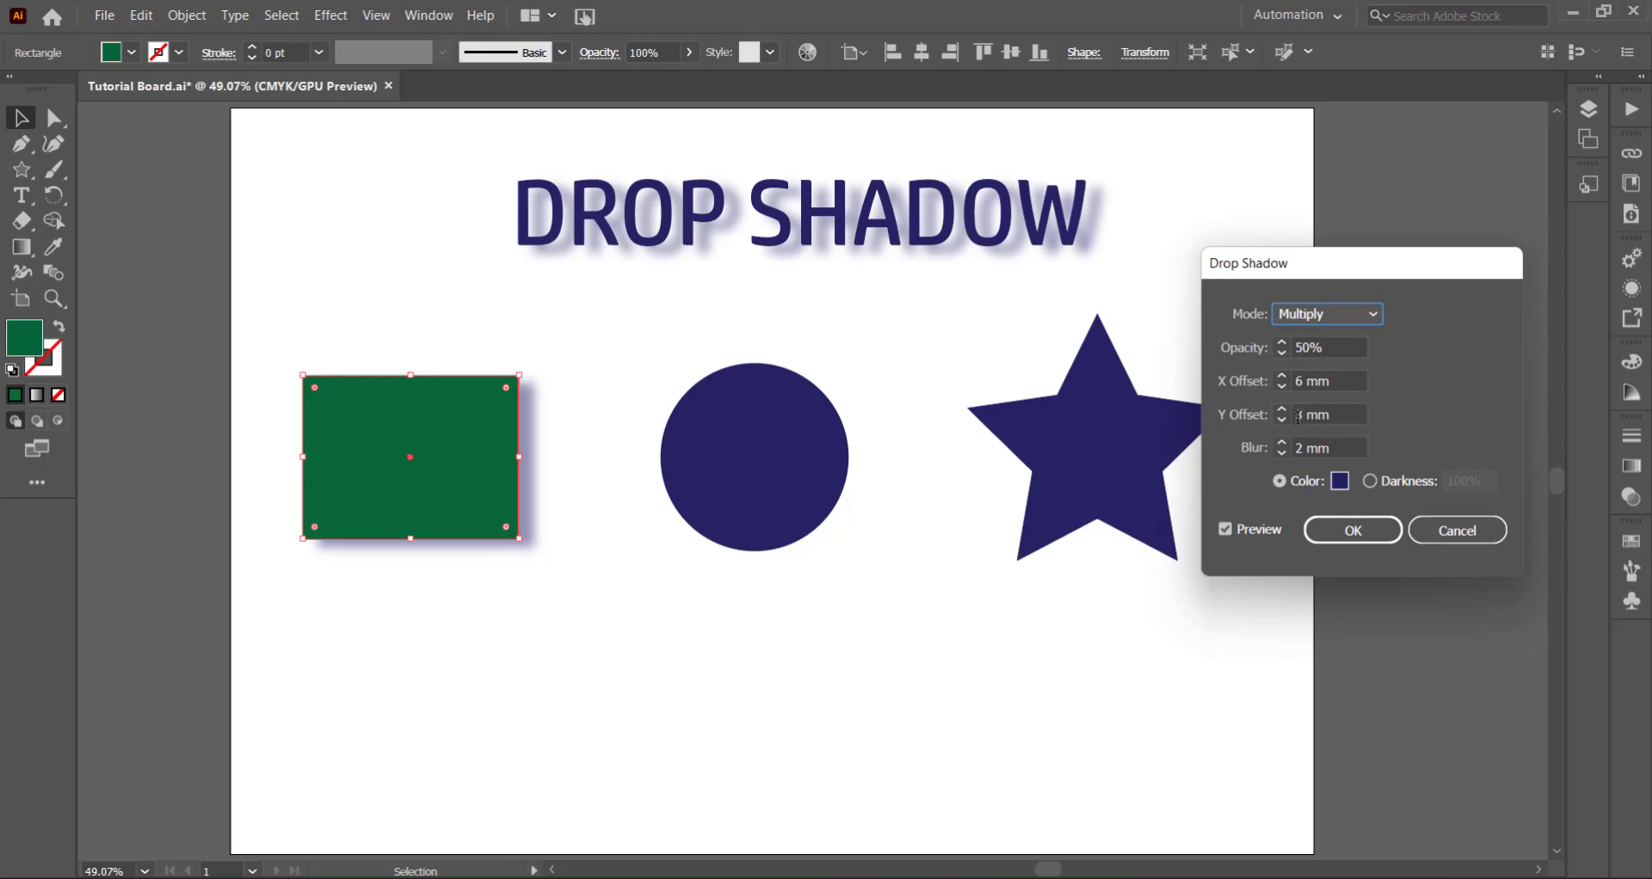
click(1281, 386)
click(1281, 386)
click(1281, 386)
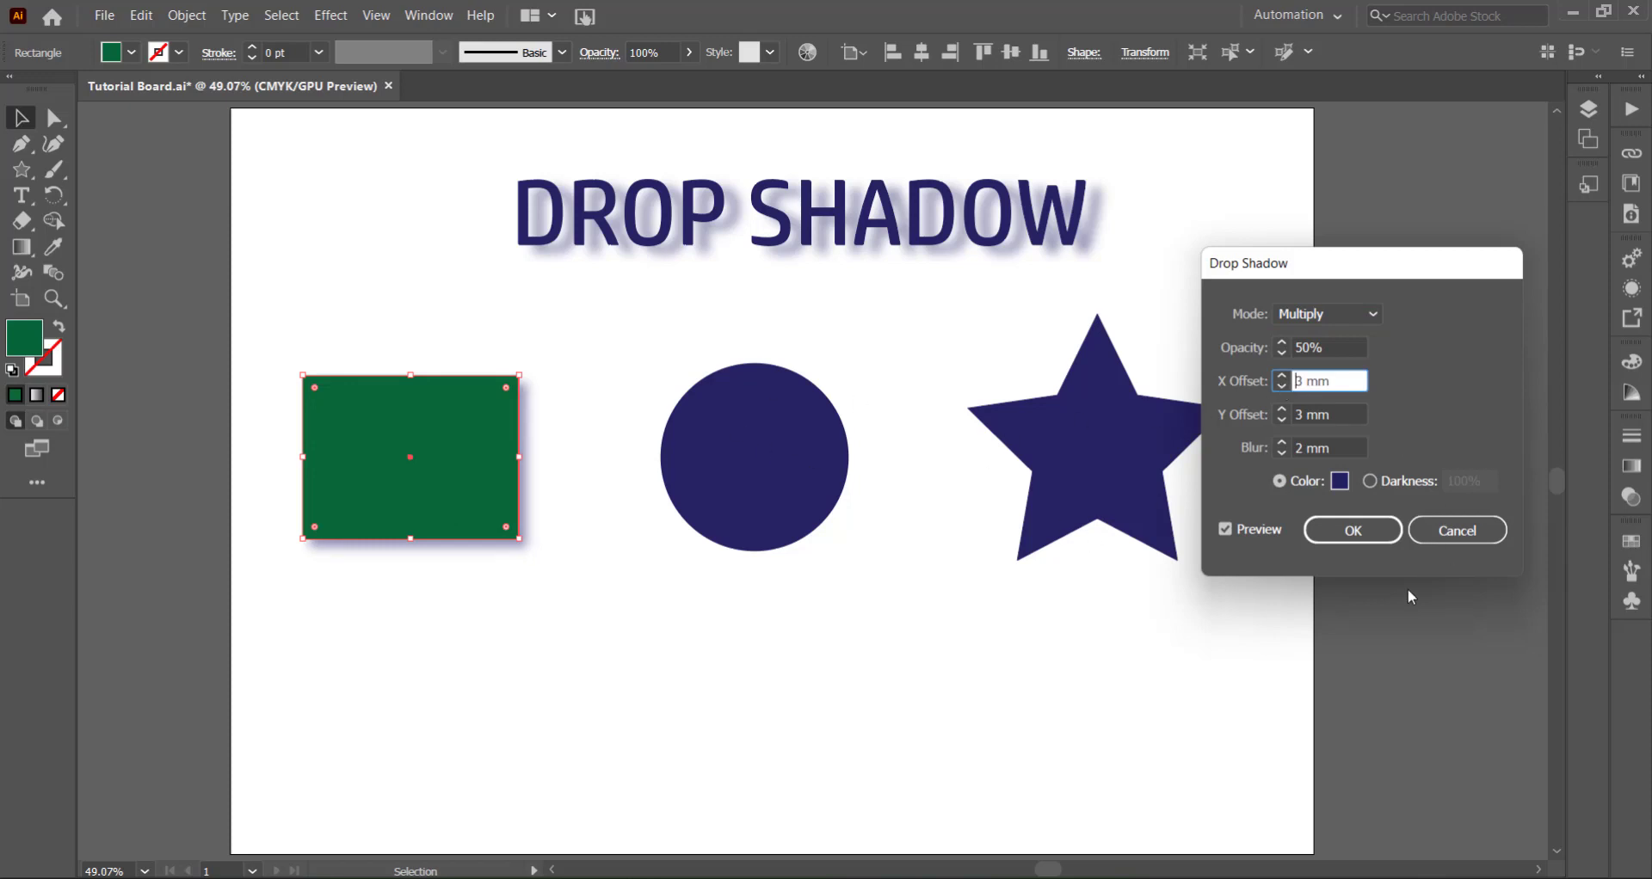
- Change the rectangle's drop shadow color to dark green
click(1340, 482)
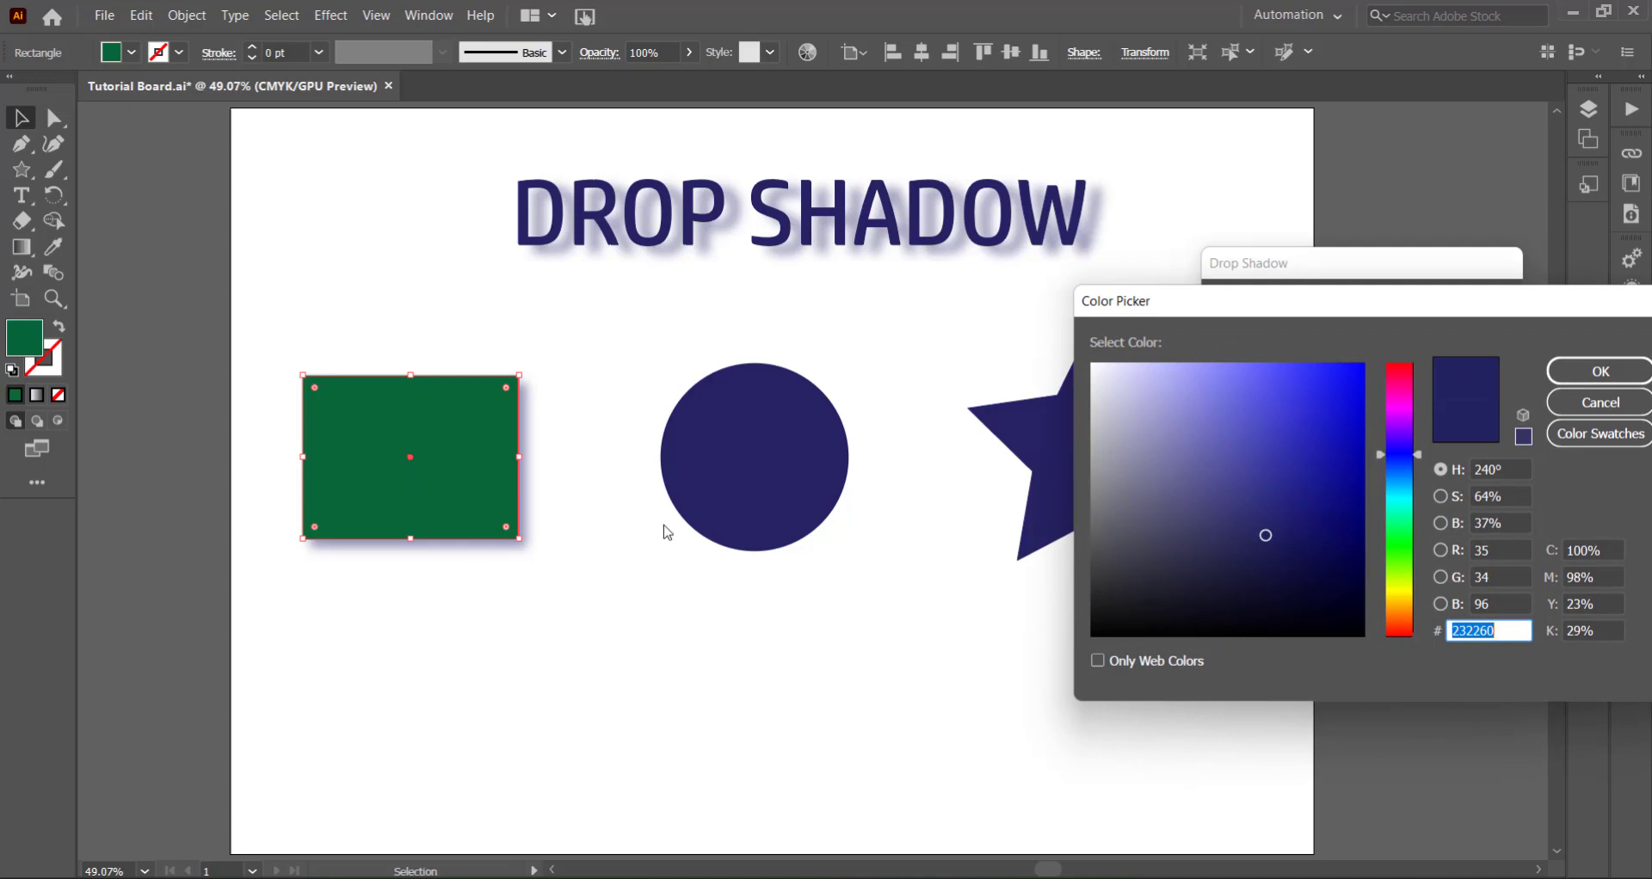
click(1411, 550)
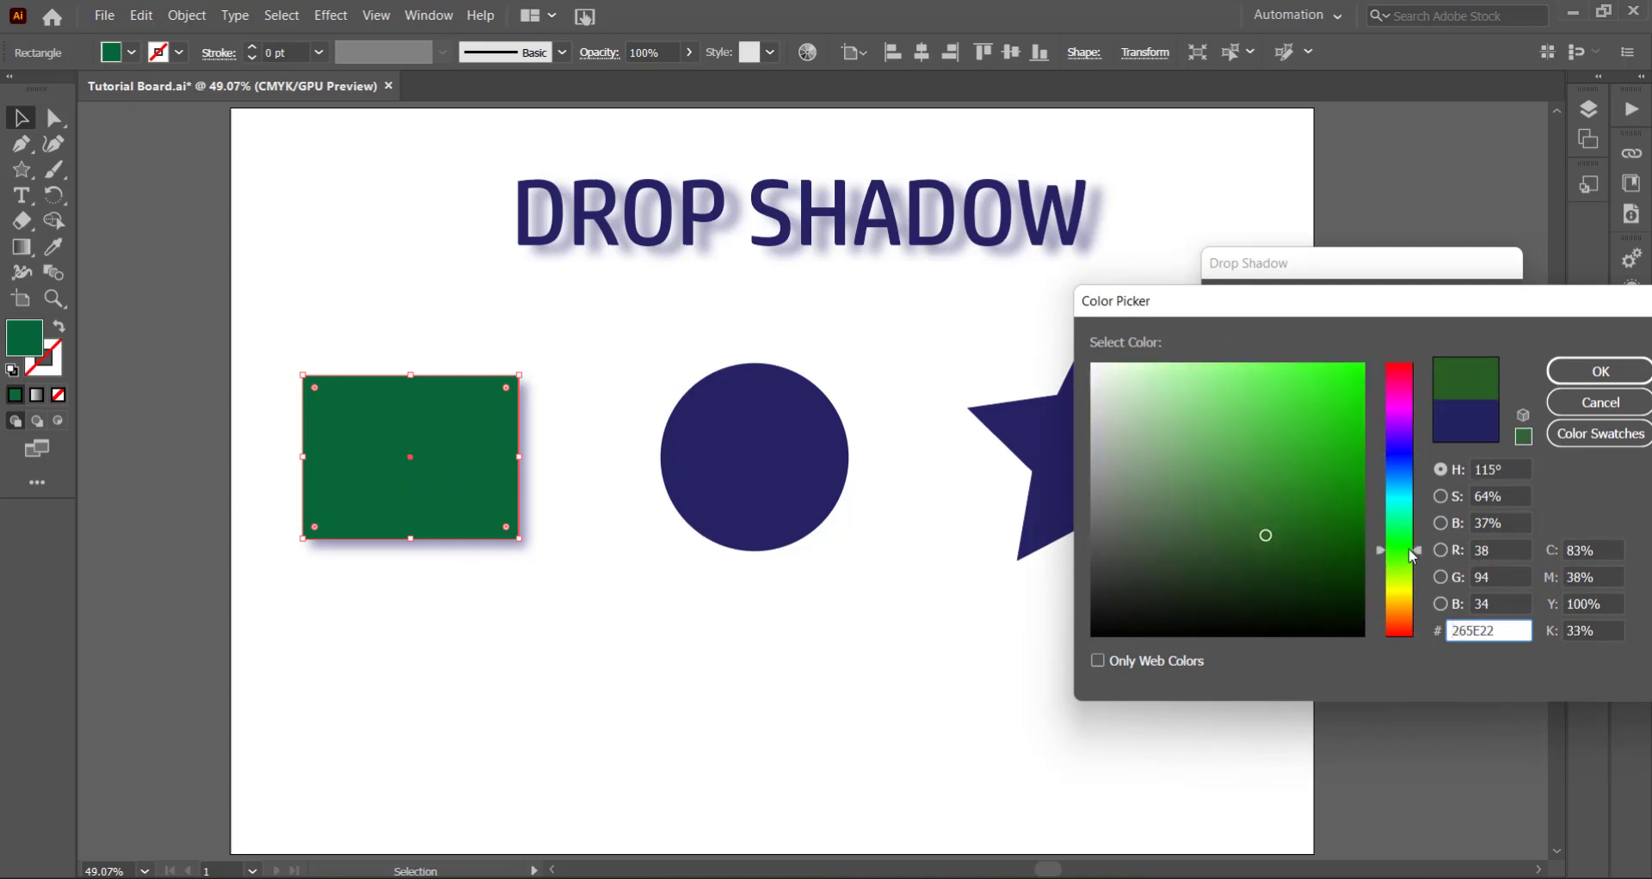
drag(1412, 555, 1412, 551)
click(1567, 364)
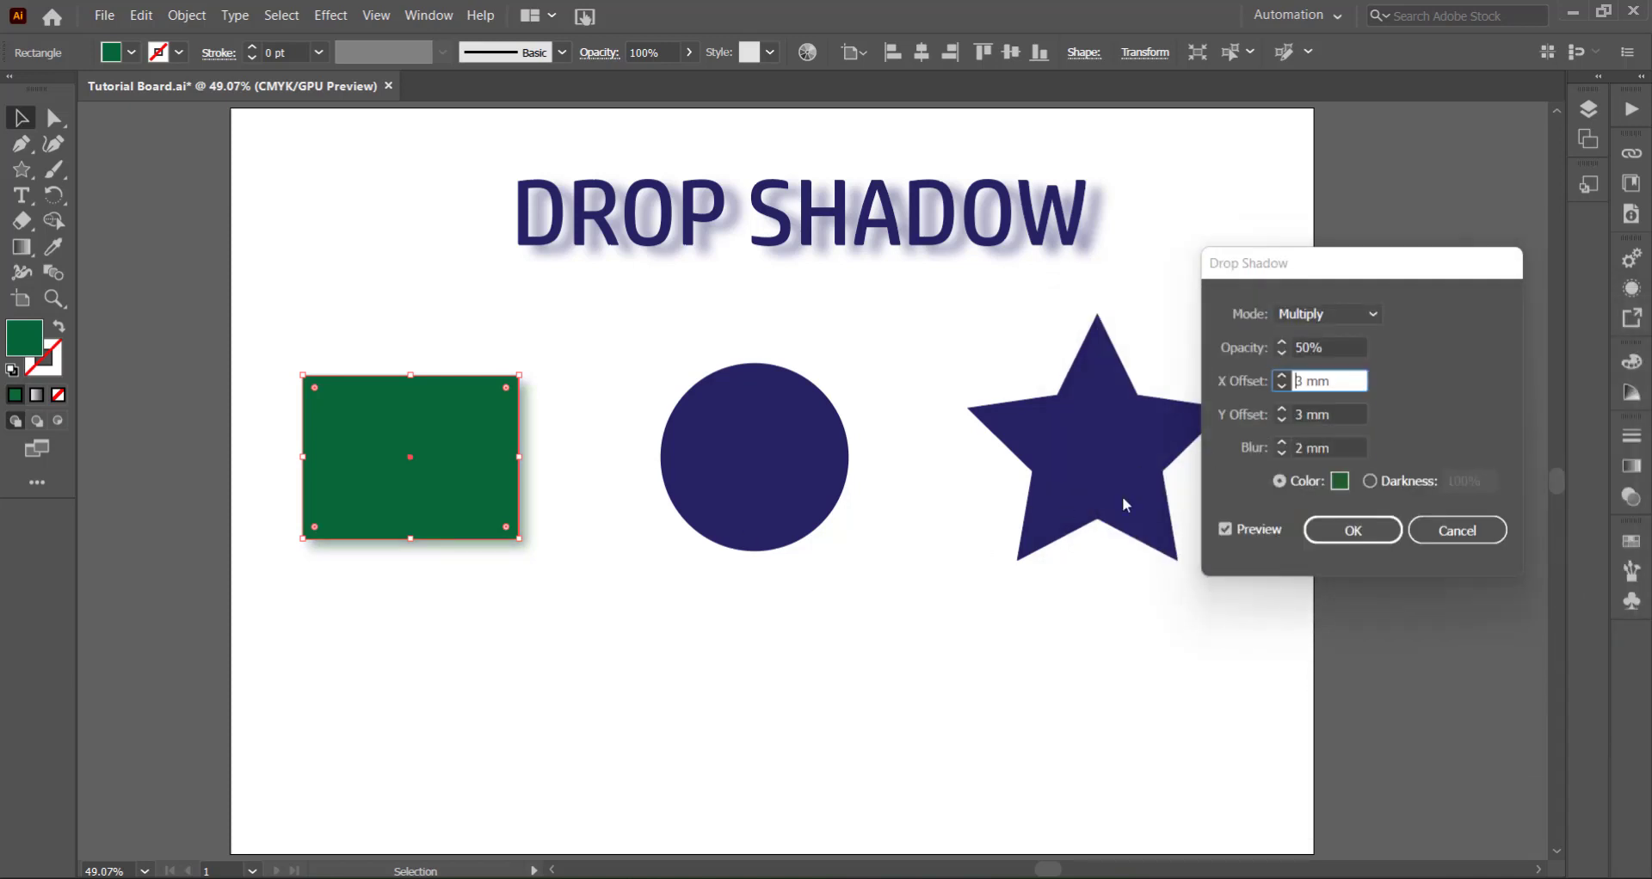
- Try the rectangle's shadow Opacity at 100% and at 10%
click(1304, 347)
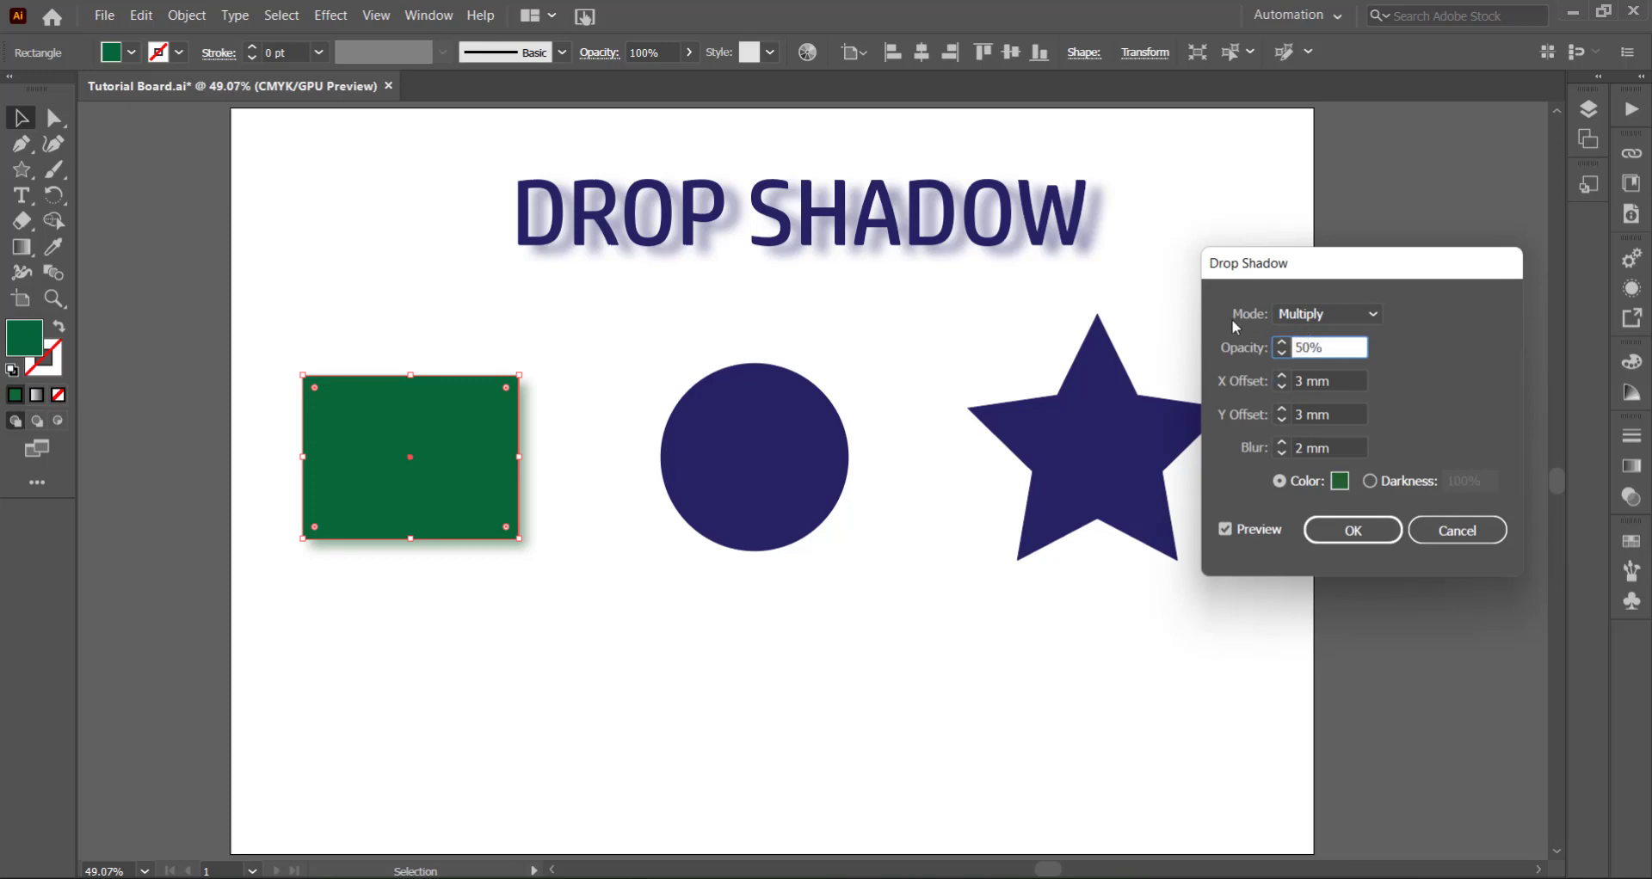
text(10)
click(1307, 381)
click(1325, 349)
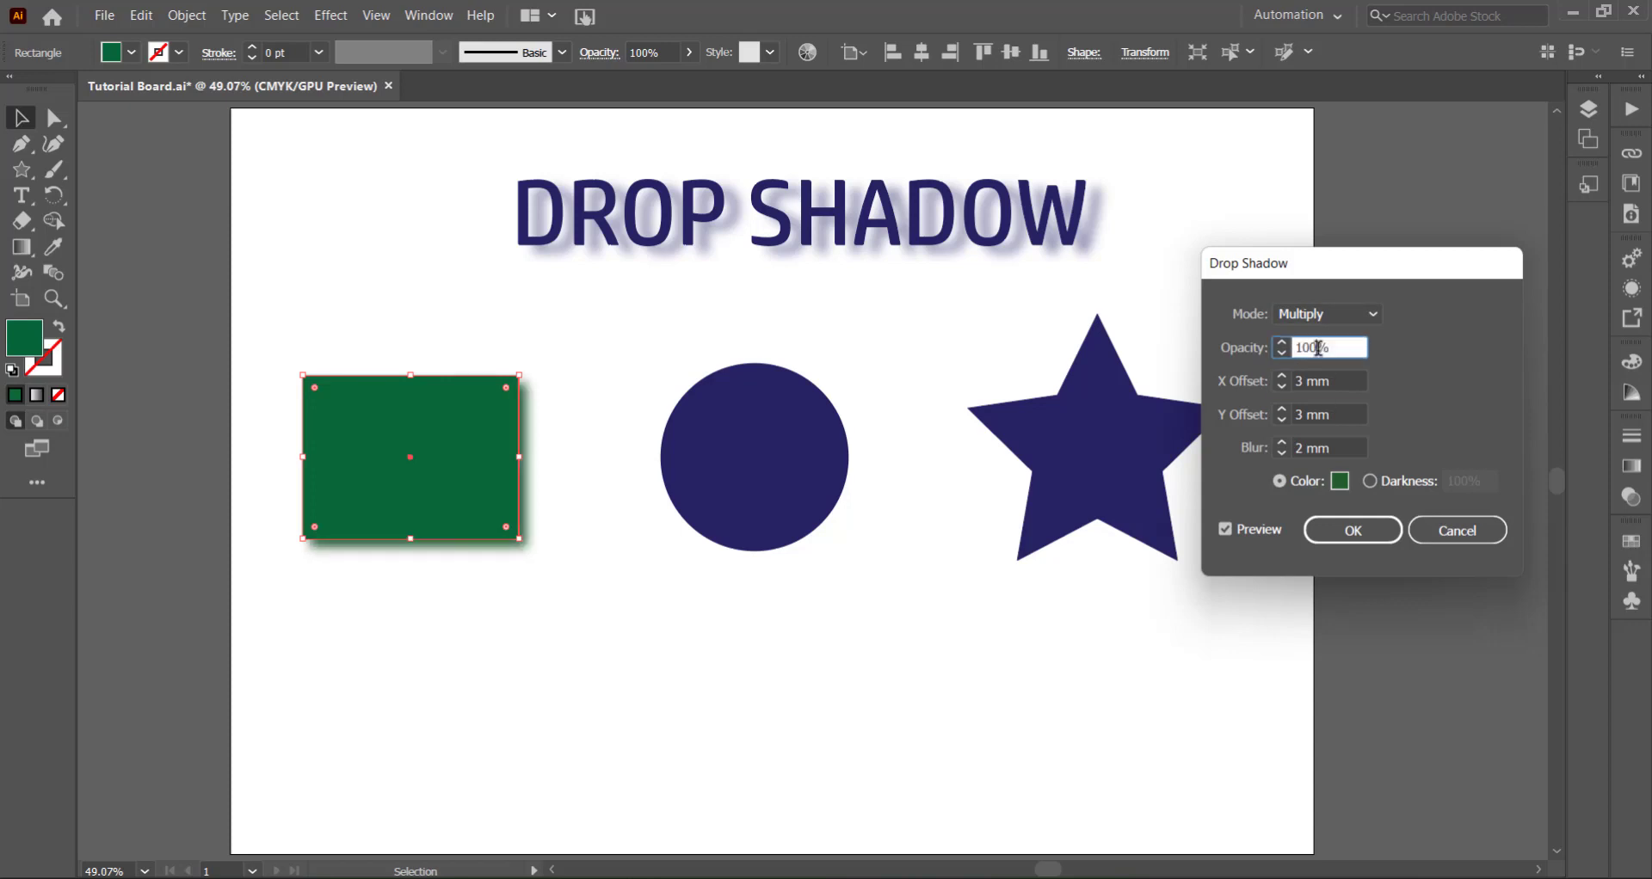
key(BackSpace)
click(1337, 381)
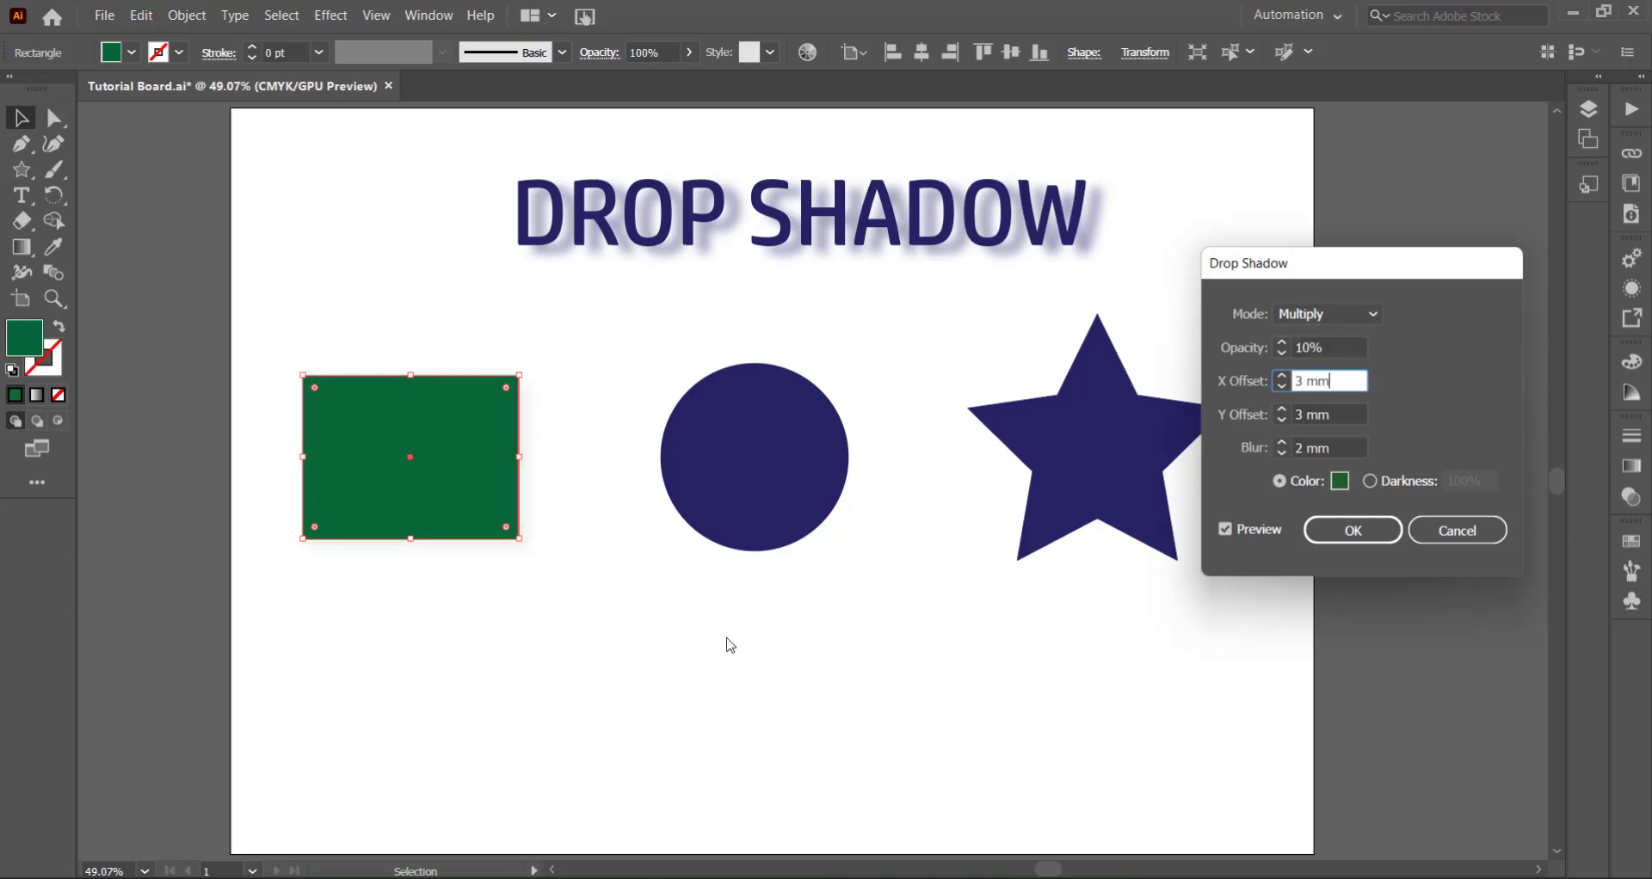
- Set the rectangle's shadow Opacity to 55%
click(1311, 347)
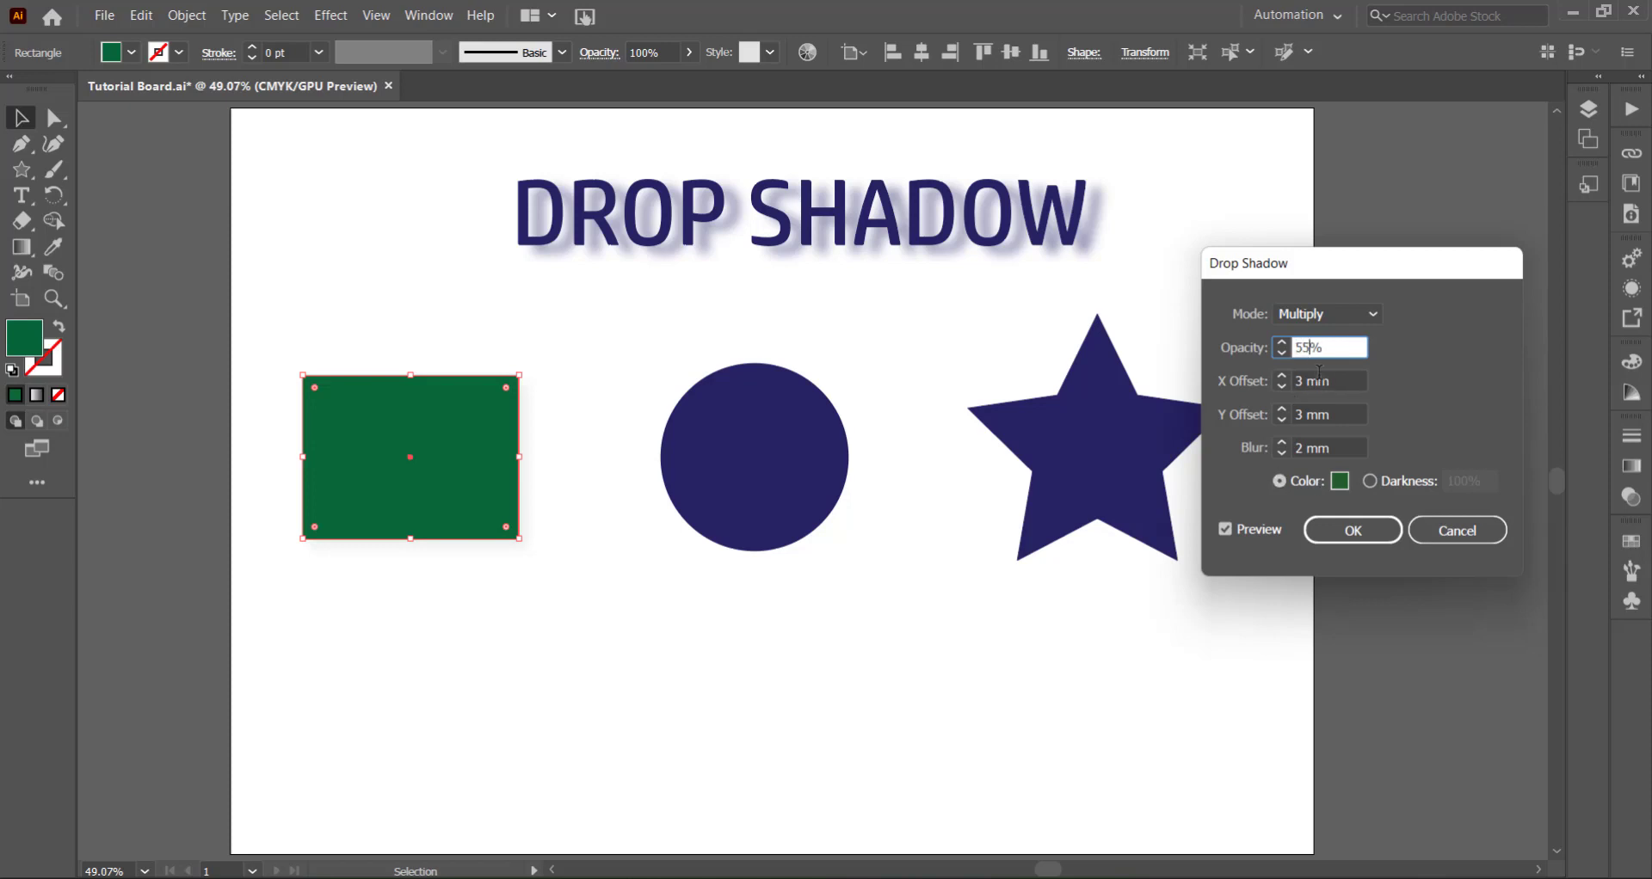
click(1307, 381)
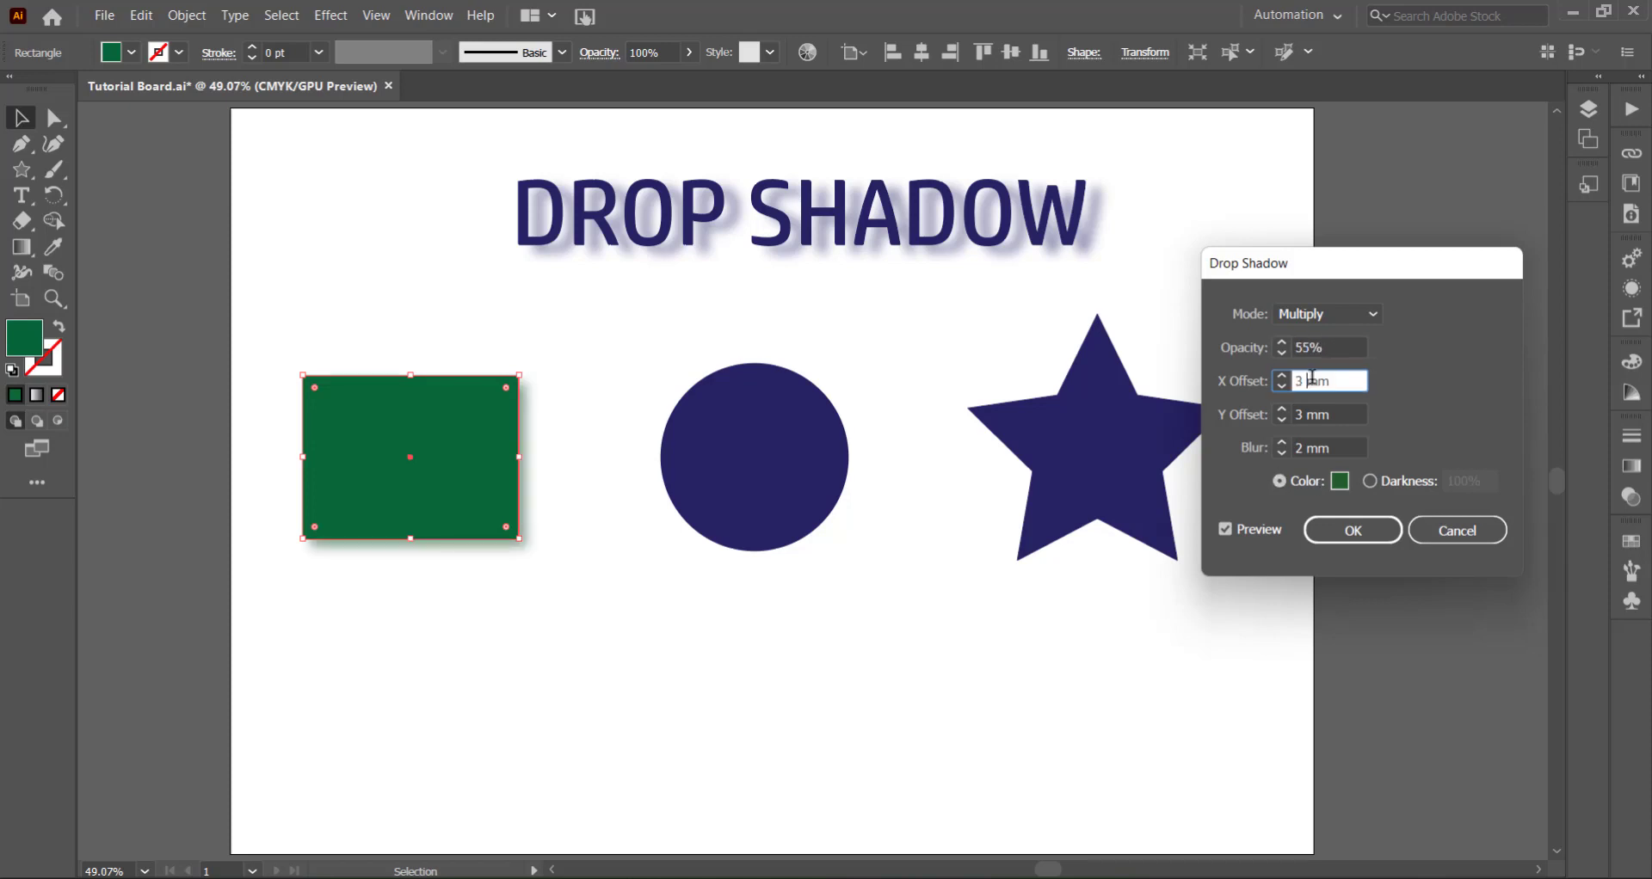
- Try a 3 mm Blur on the rectangle's shadow, return it to 2 mm and apply the effect
click(1283, 444)
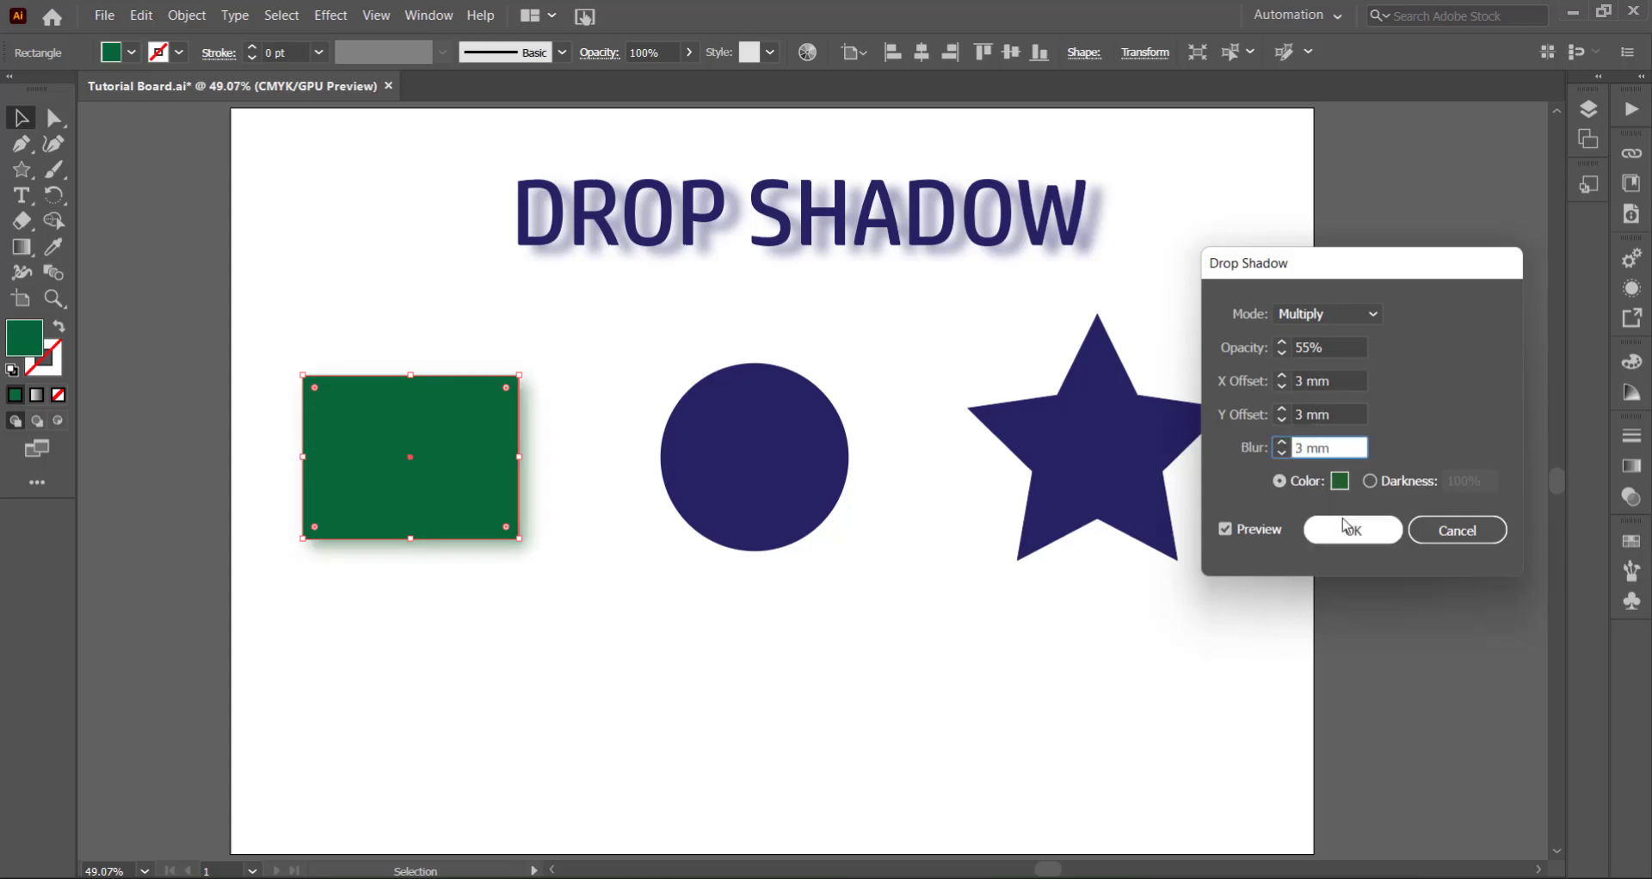
click(1281, 454)
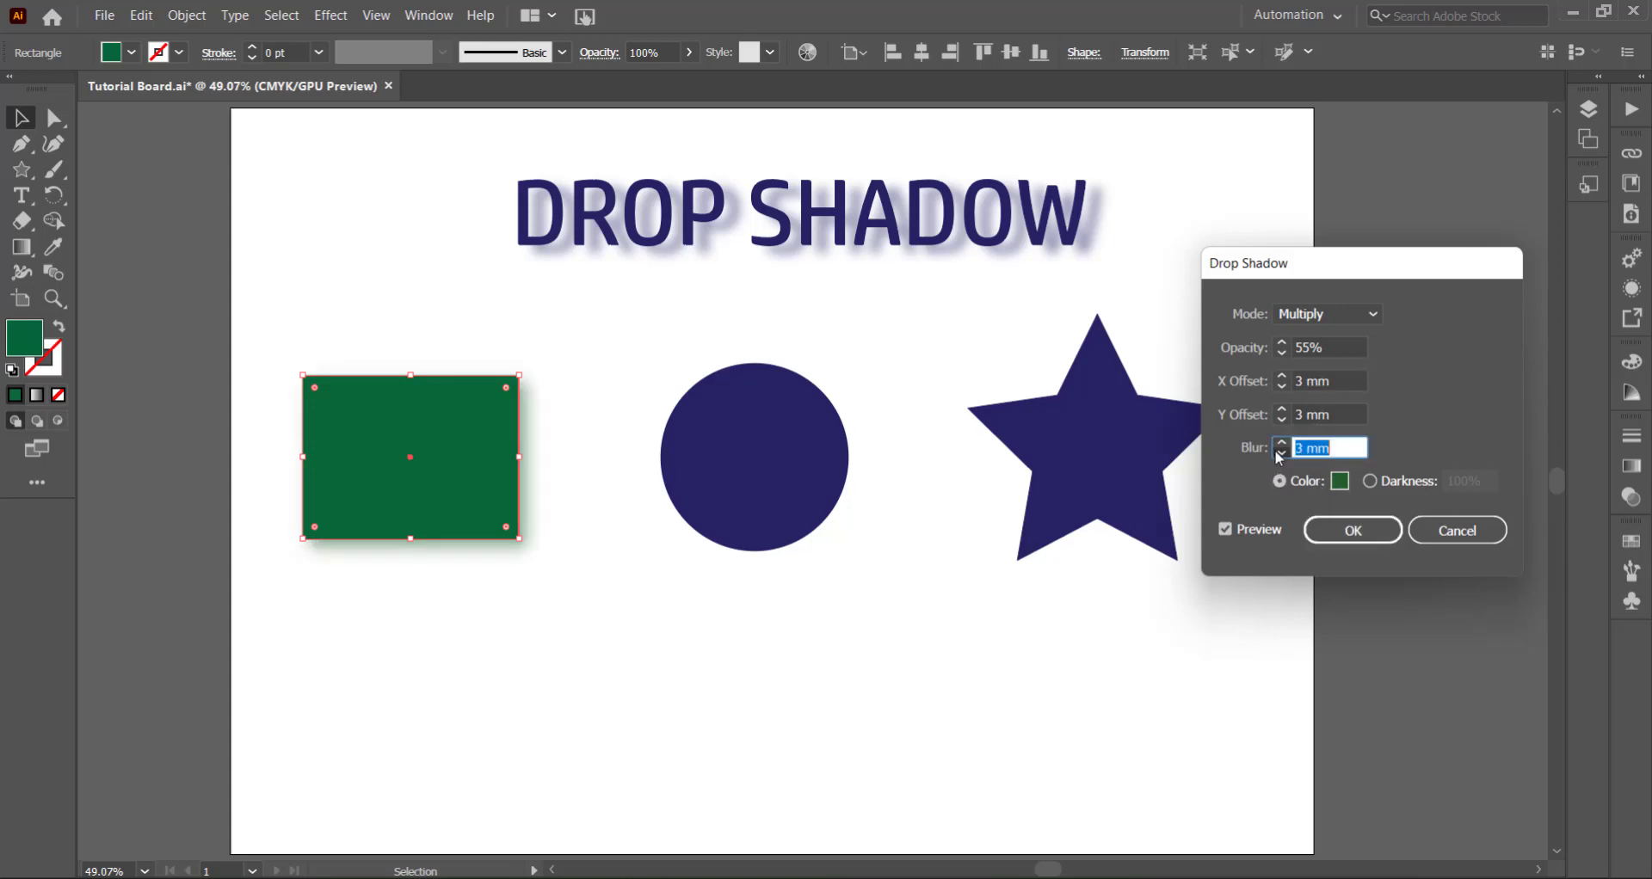
click(1353, 530)
- Fill the circle between the rectangle and the star with yellow
click(790, 510)
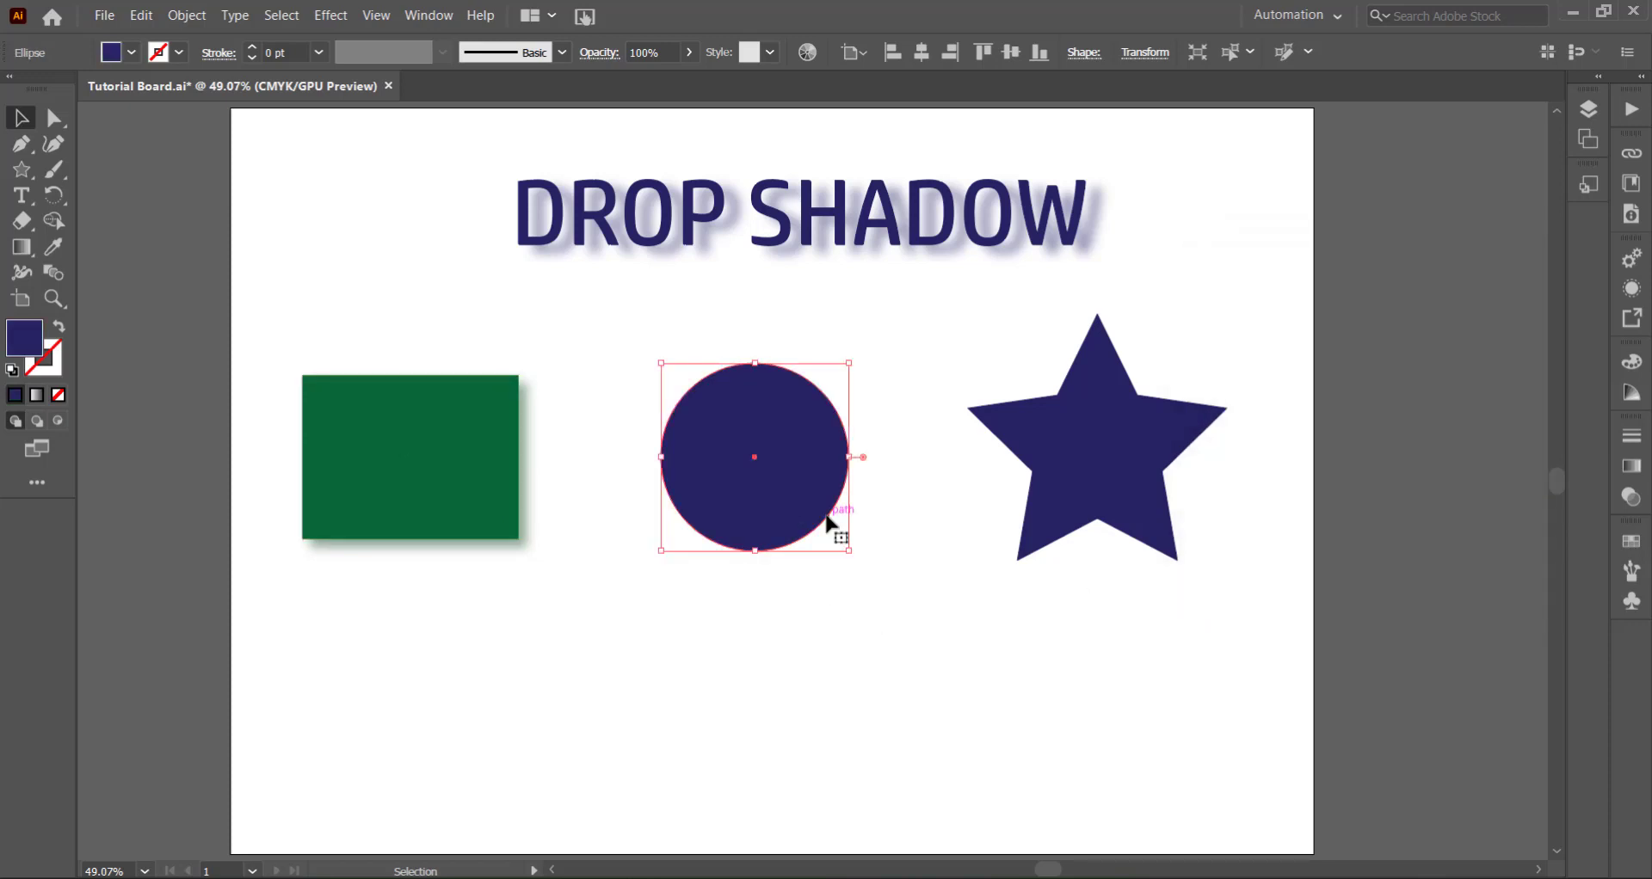
click(134, 54)
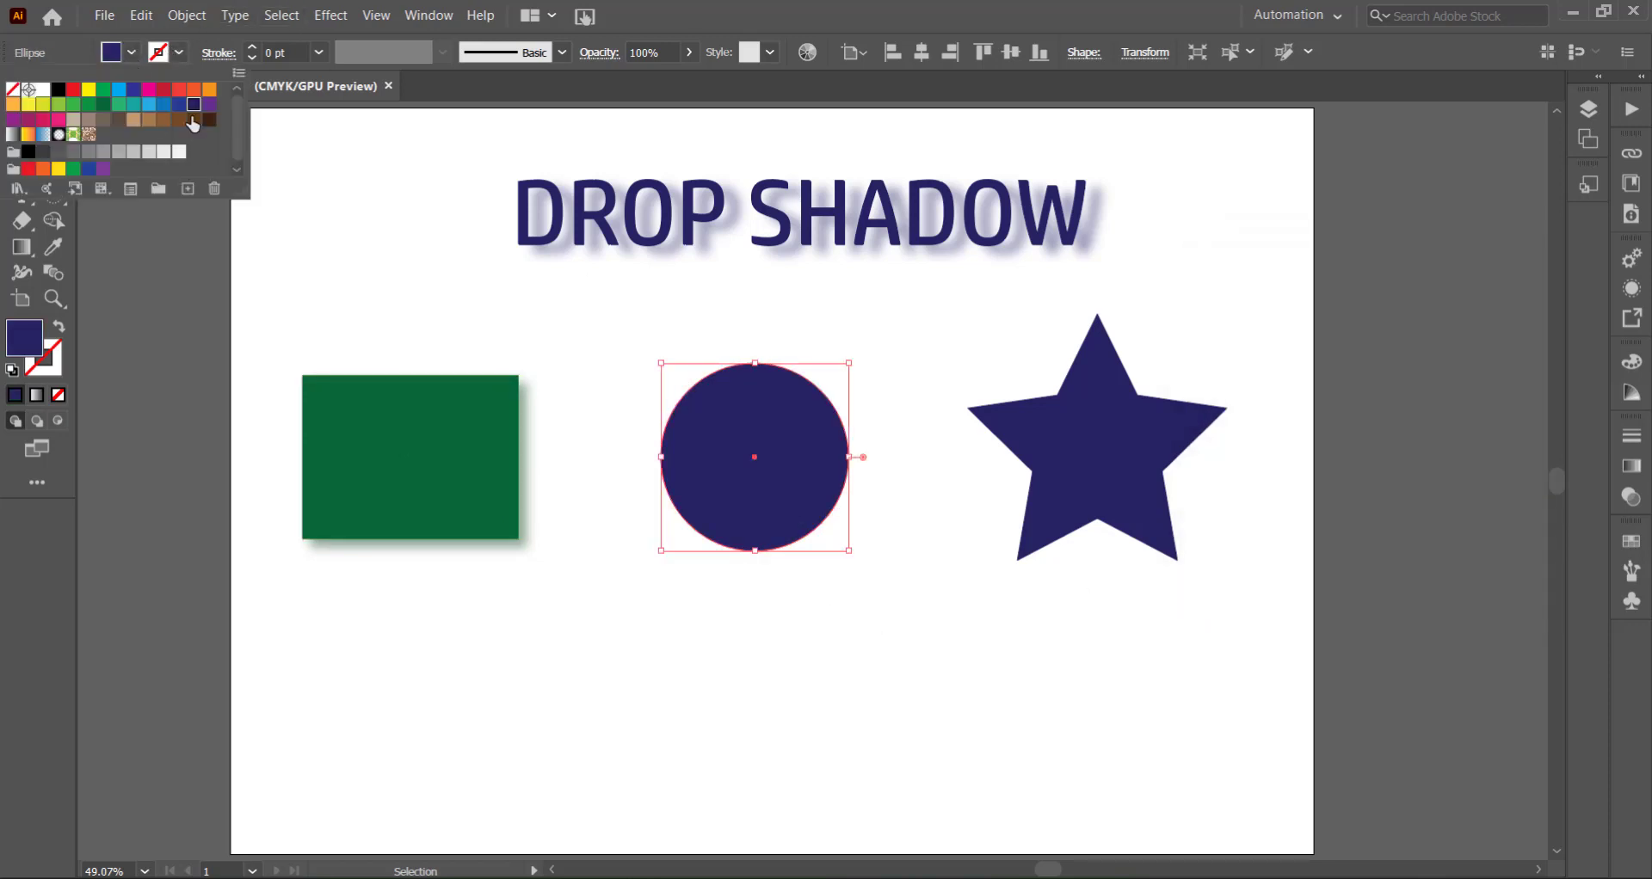
click(88, 90)
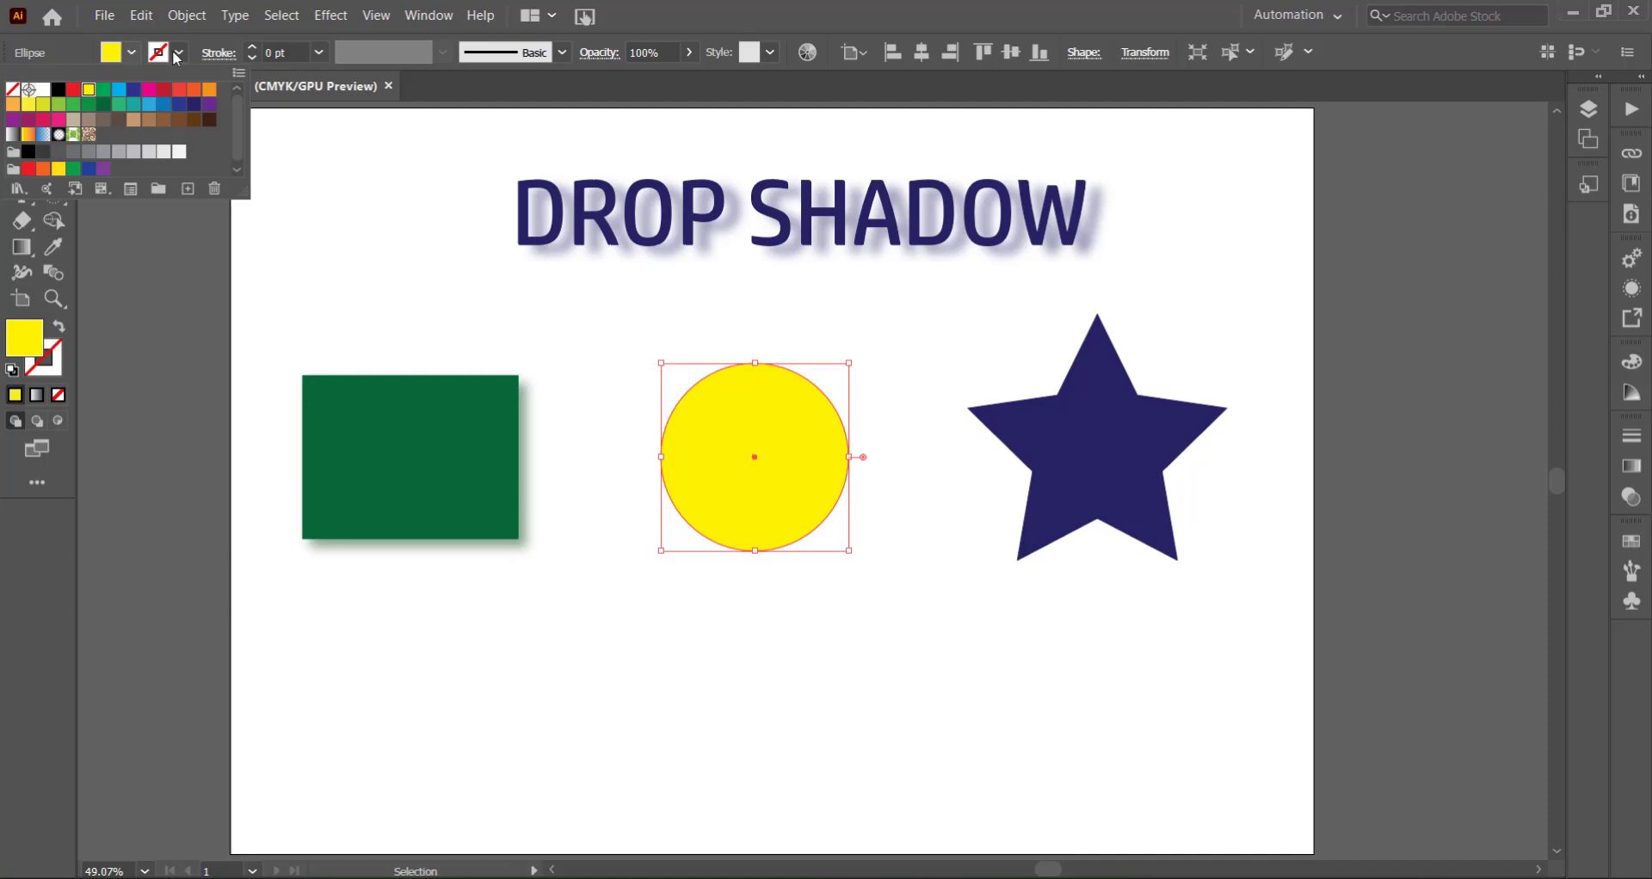
click(705, 421)
- Apply the last-used Drop Shadow effect to the yellow circle and deselect it
click(328, 14)
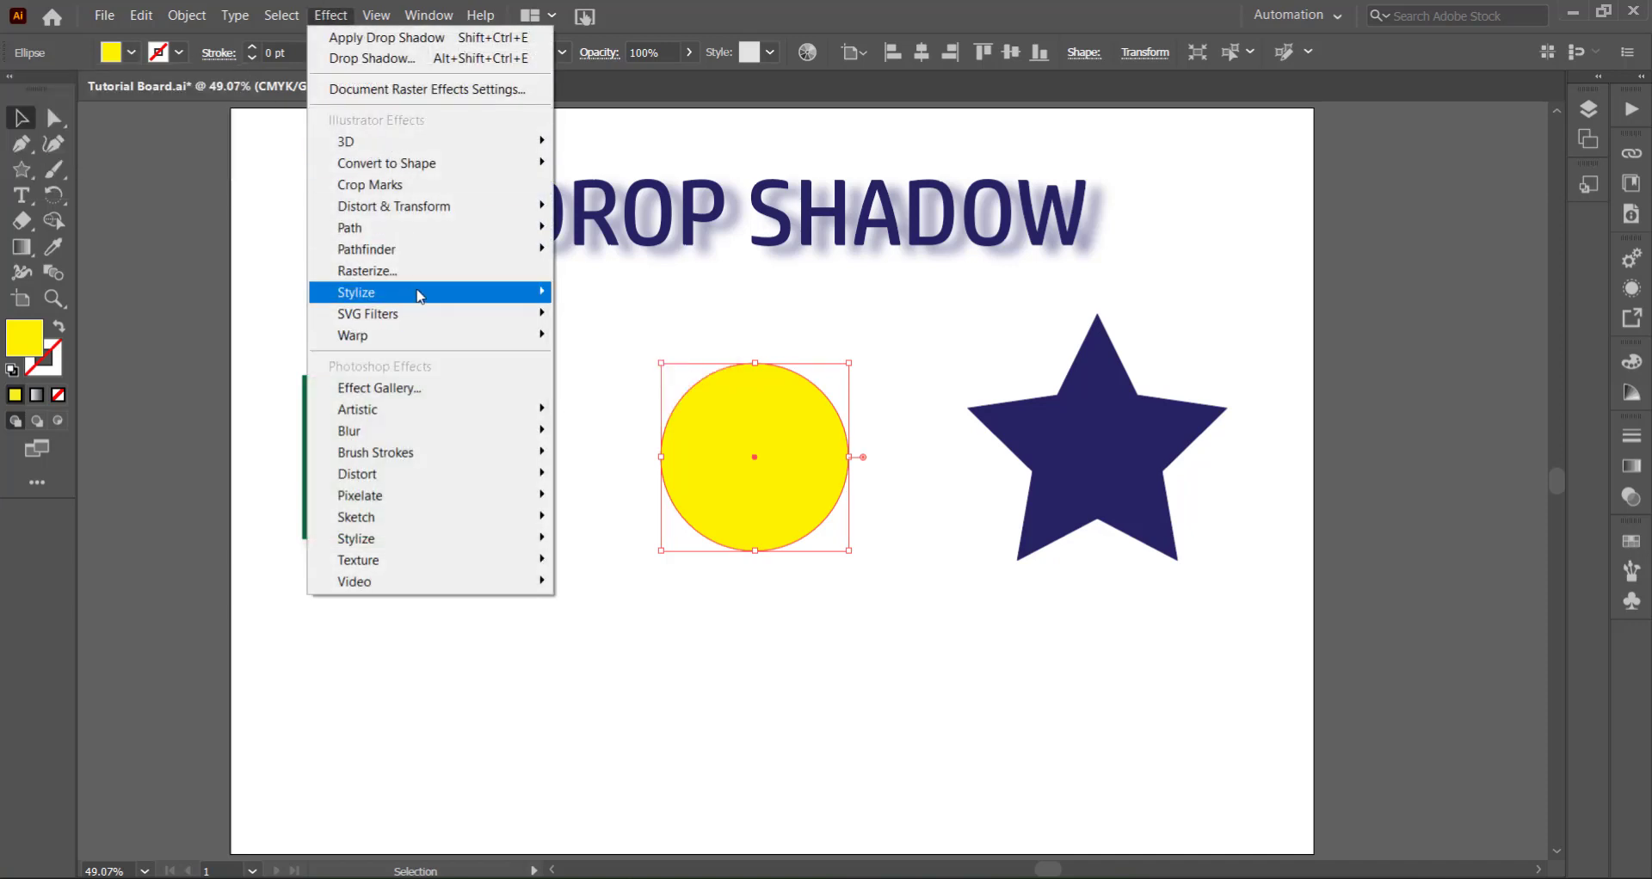
mouse_move(420, 296)
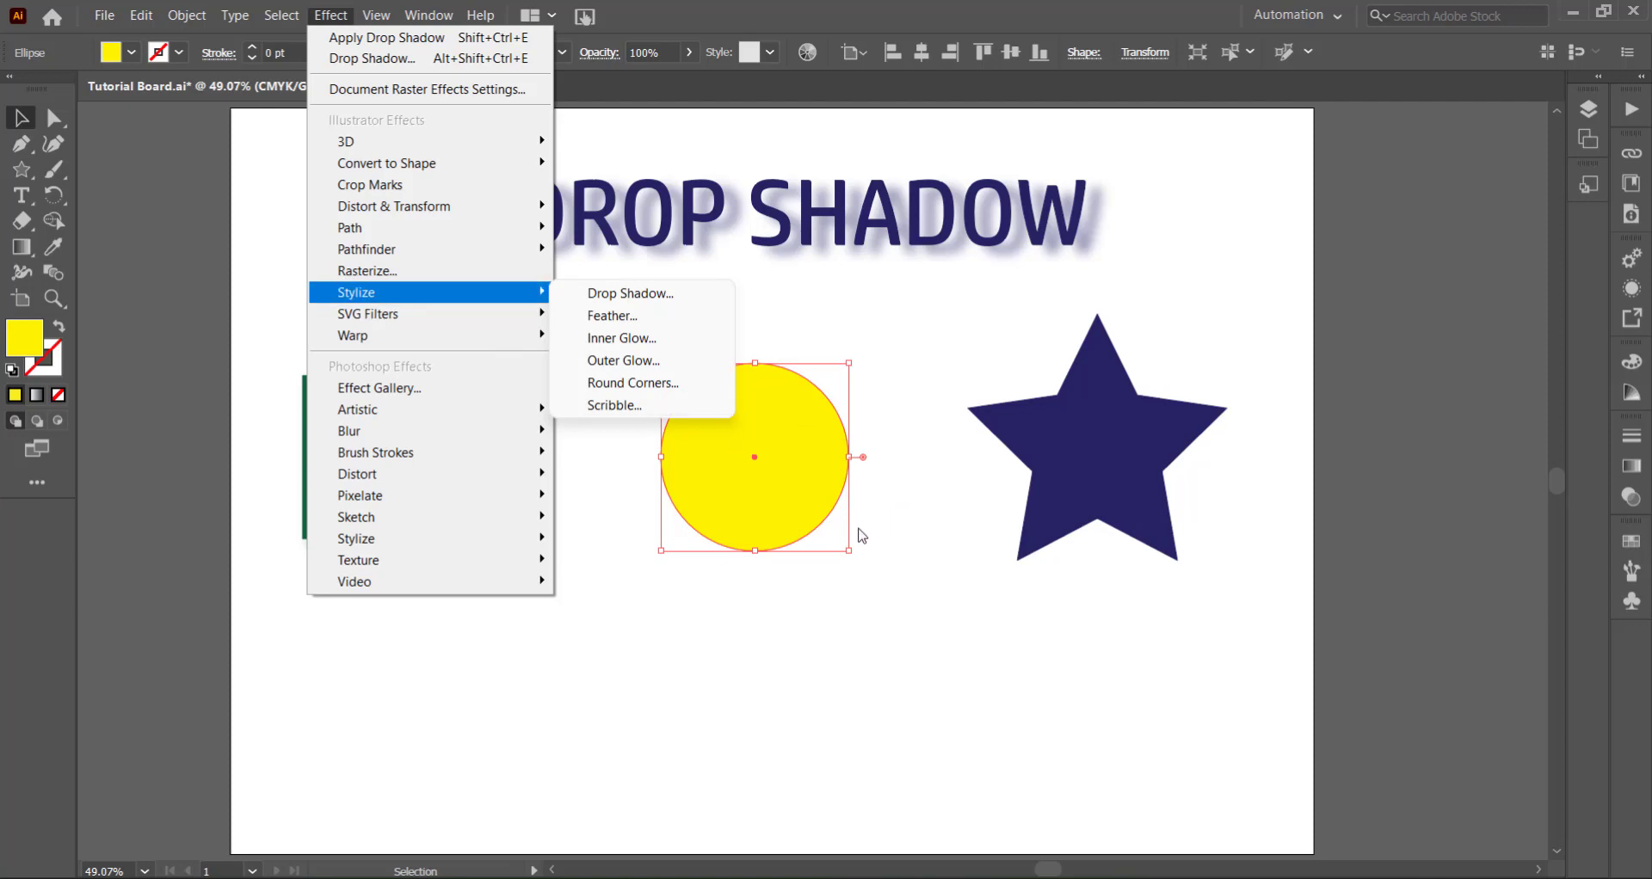
click(639, 294)
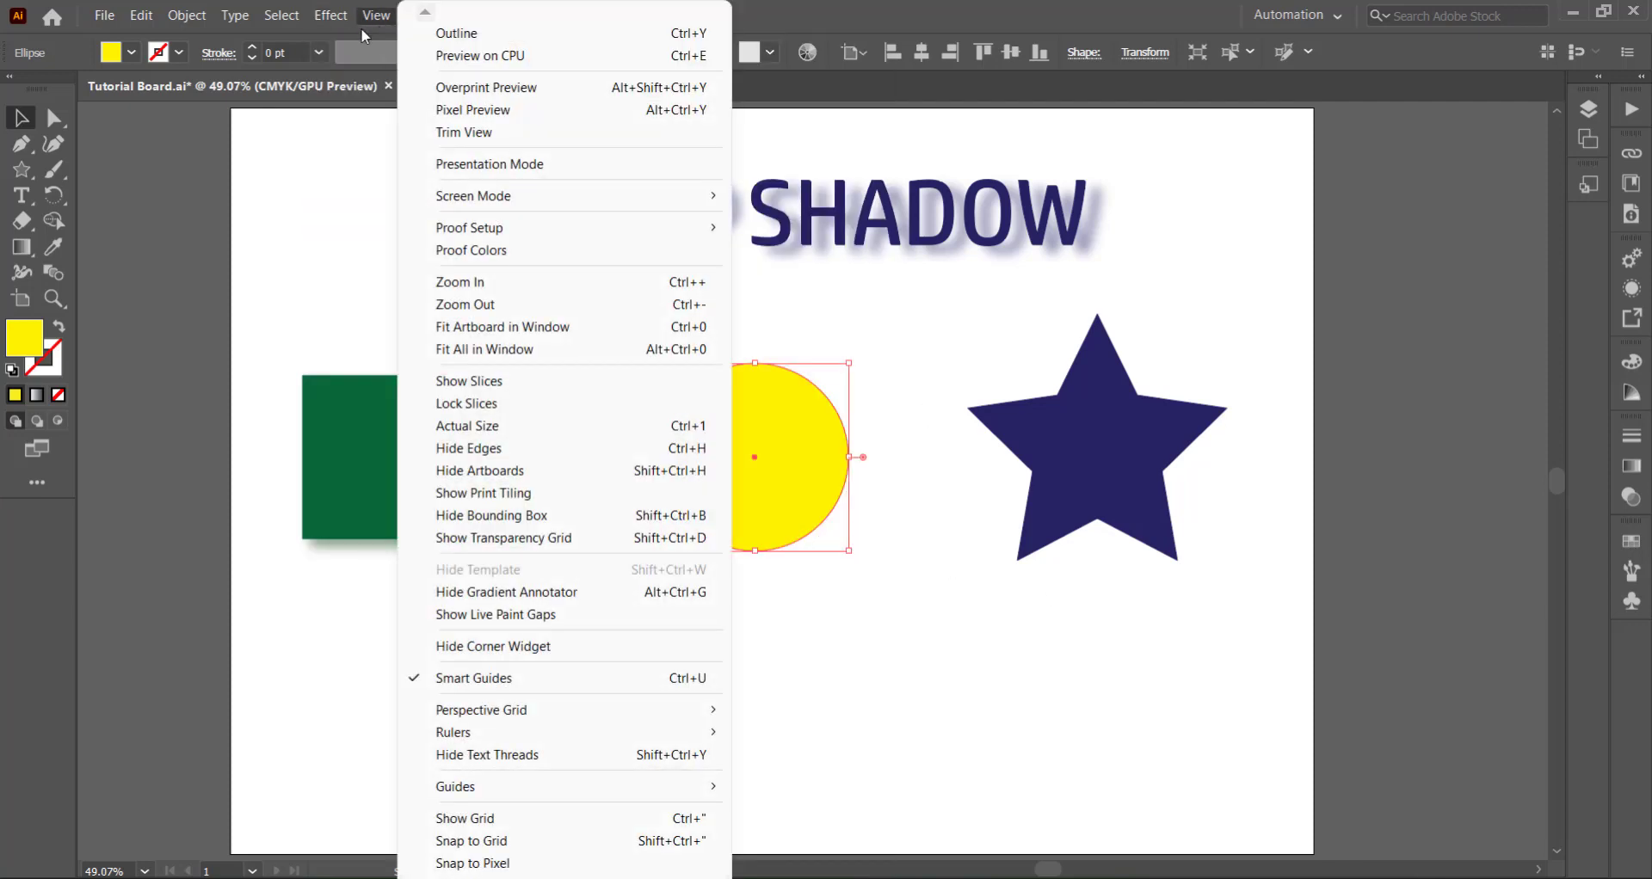
click(349, 37)
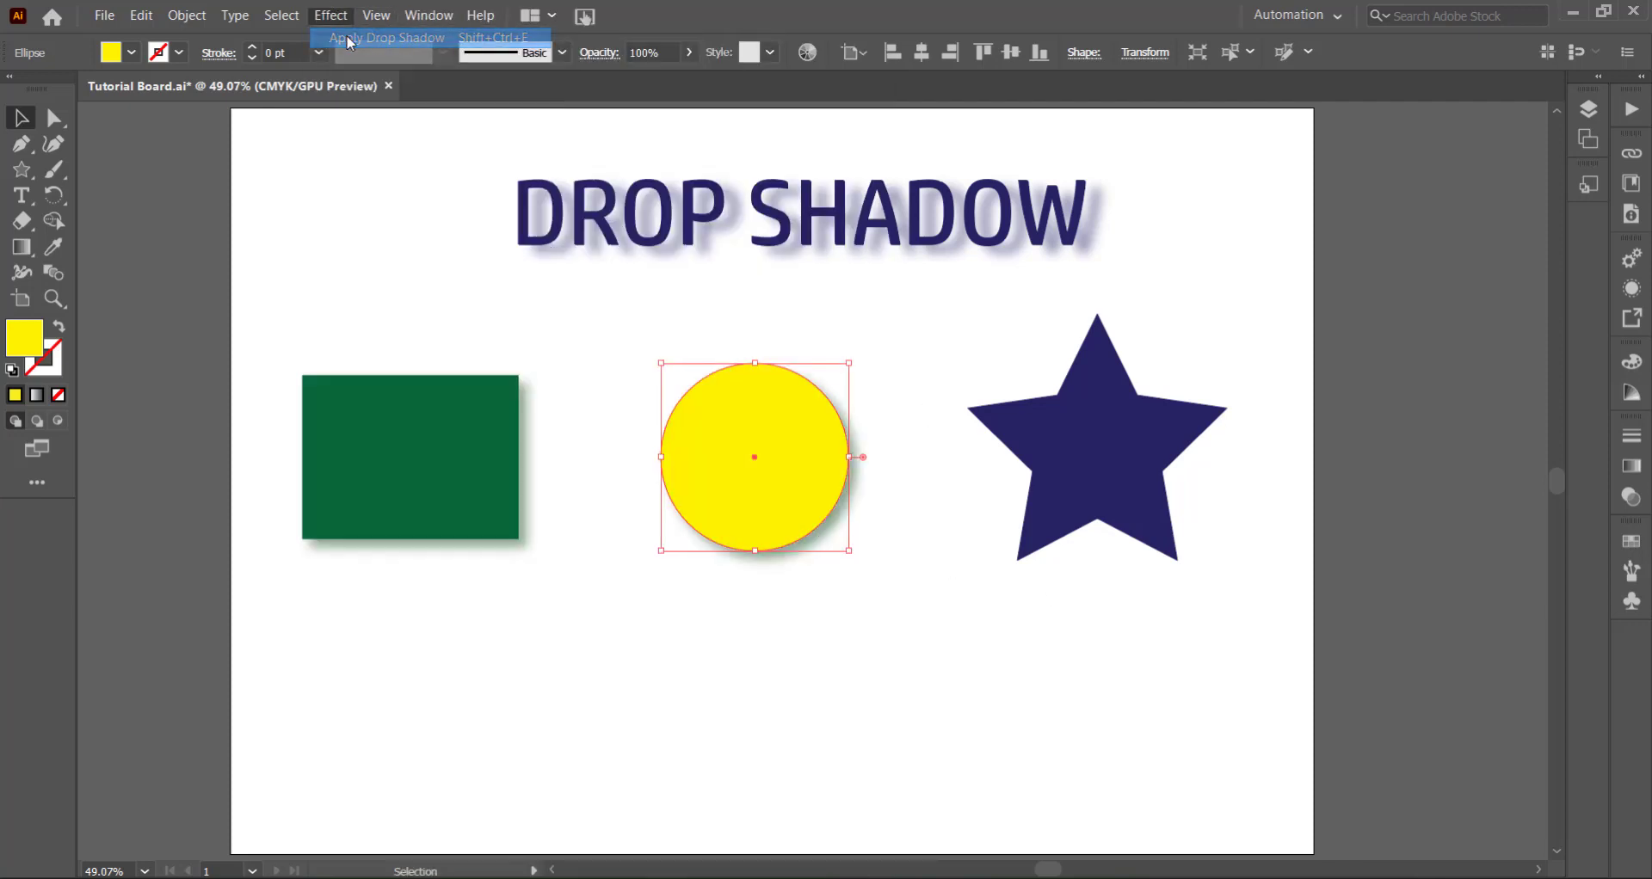
click(870, 515)
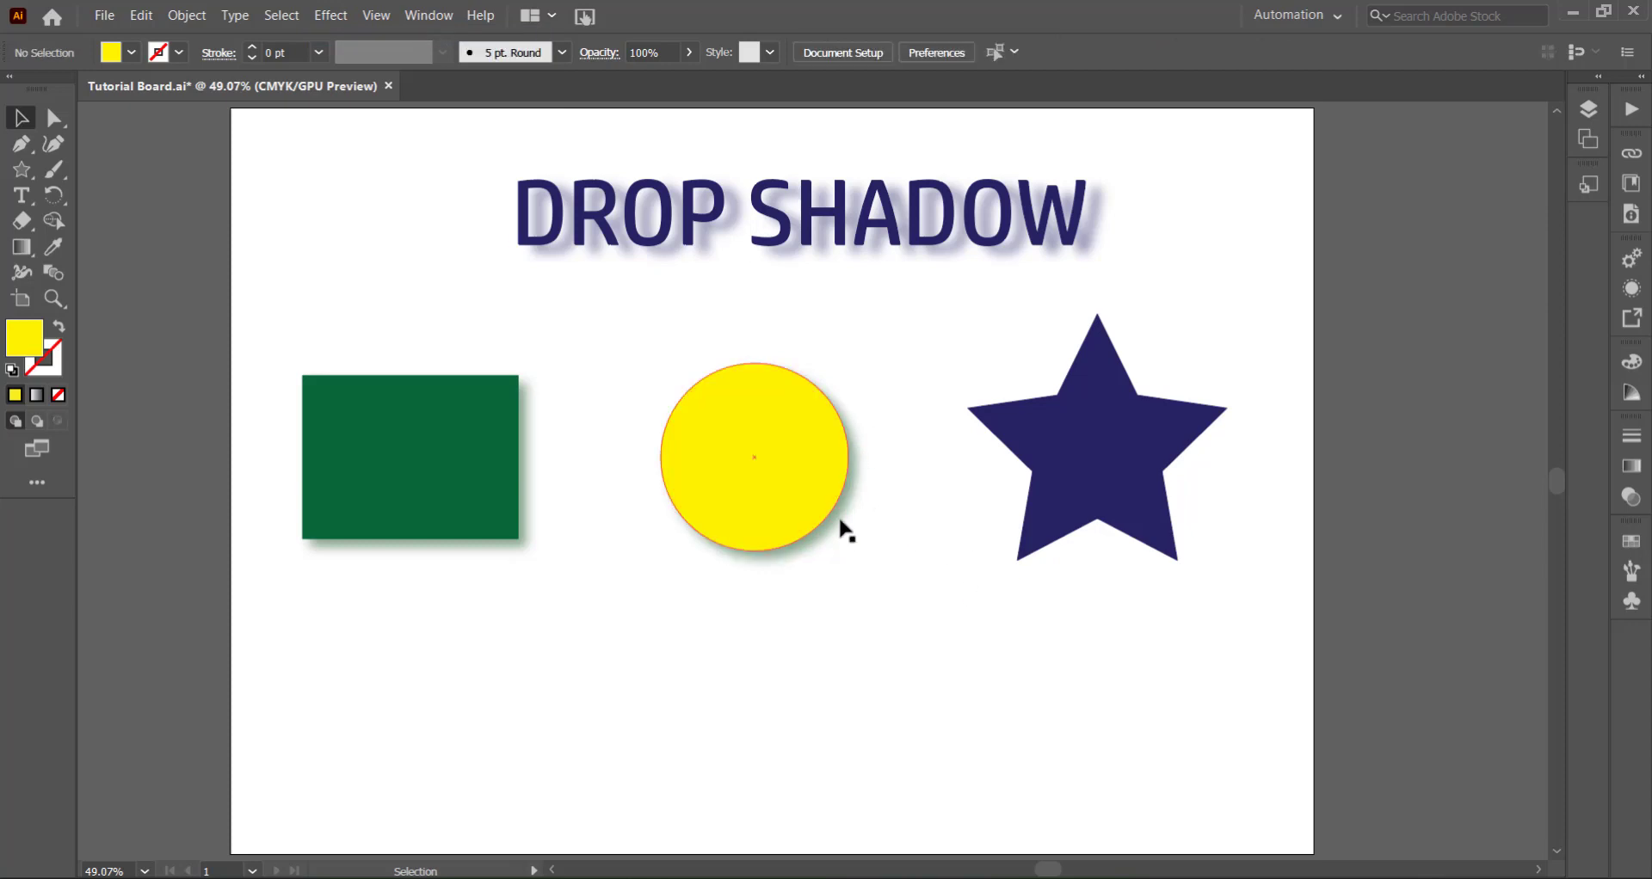
- Fill the star with dark brown and start a Stylize Drop Shadow effect on it
click(1117, 461)
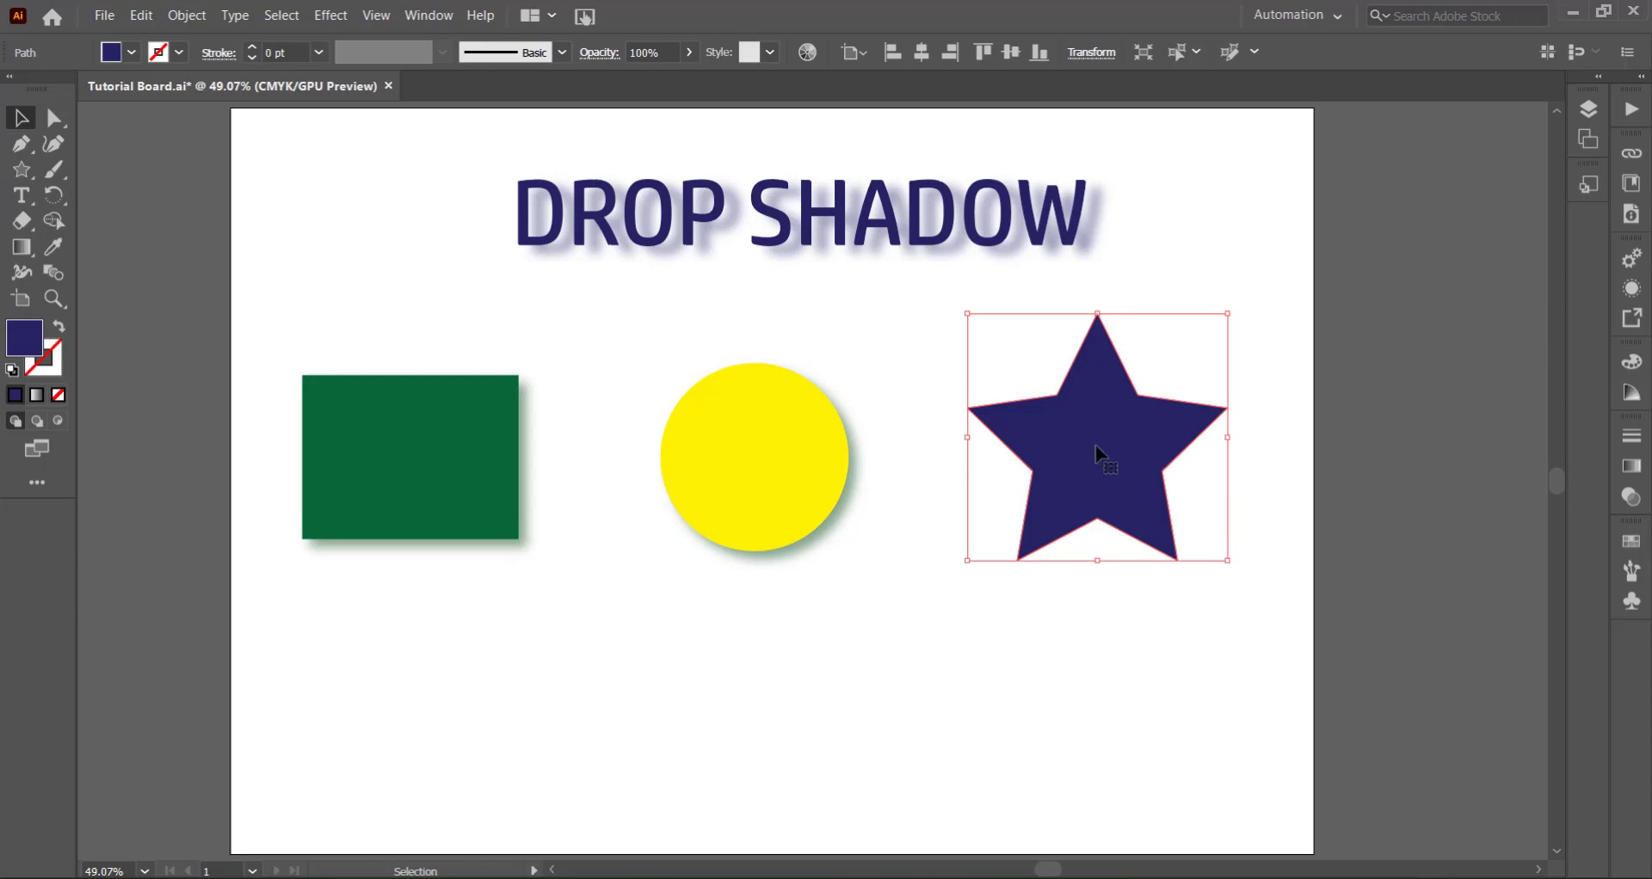
click(132, 53)
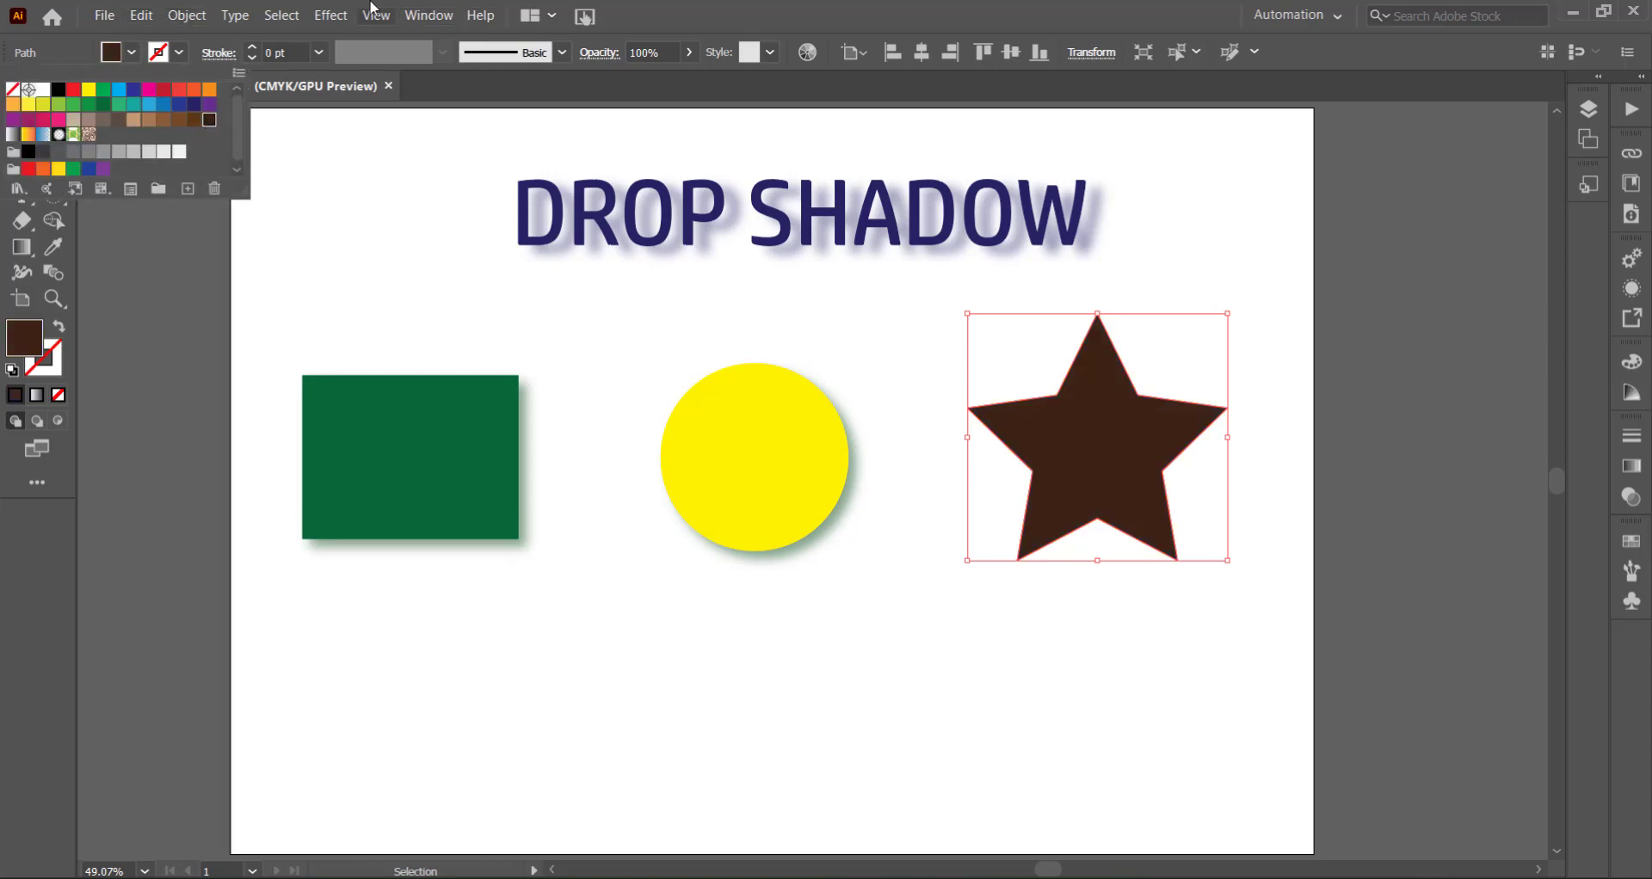
click(328, 12)
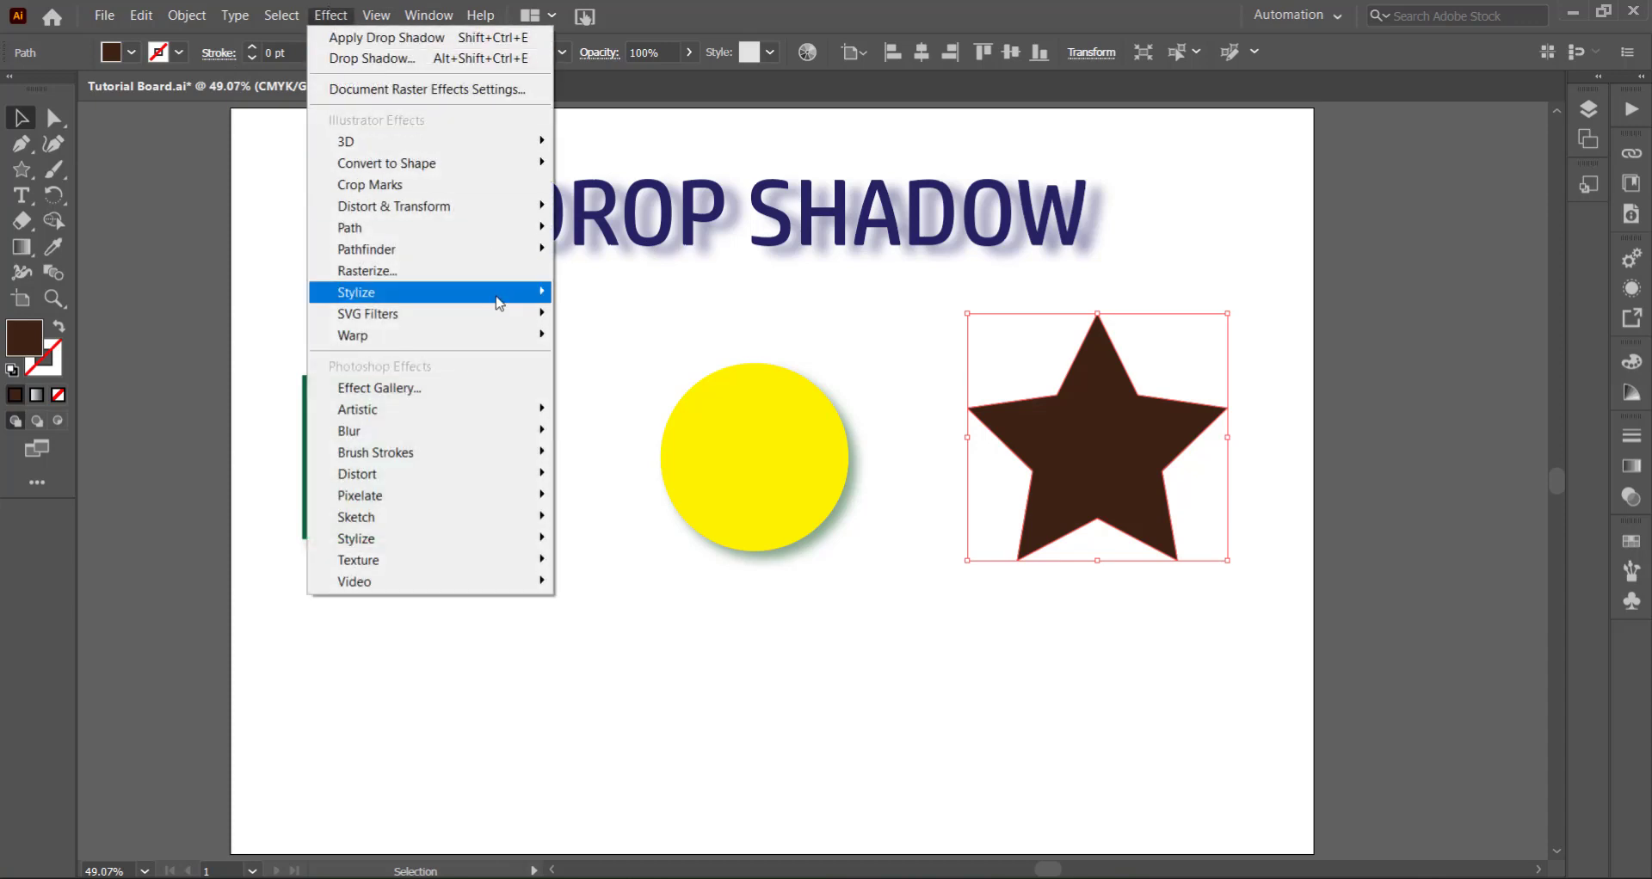
mouse_move(370, 285)
click(604, 294)
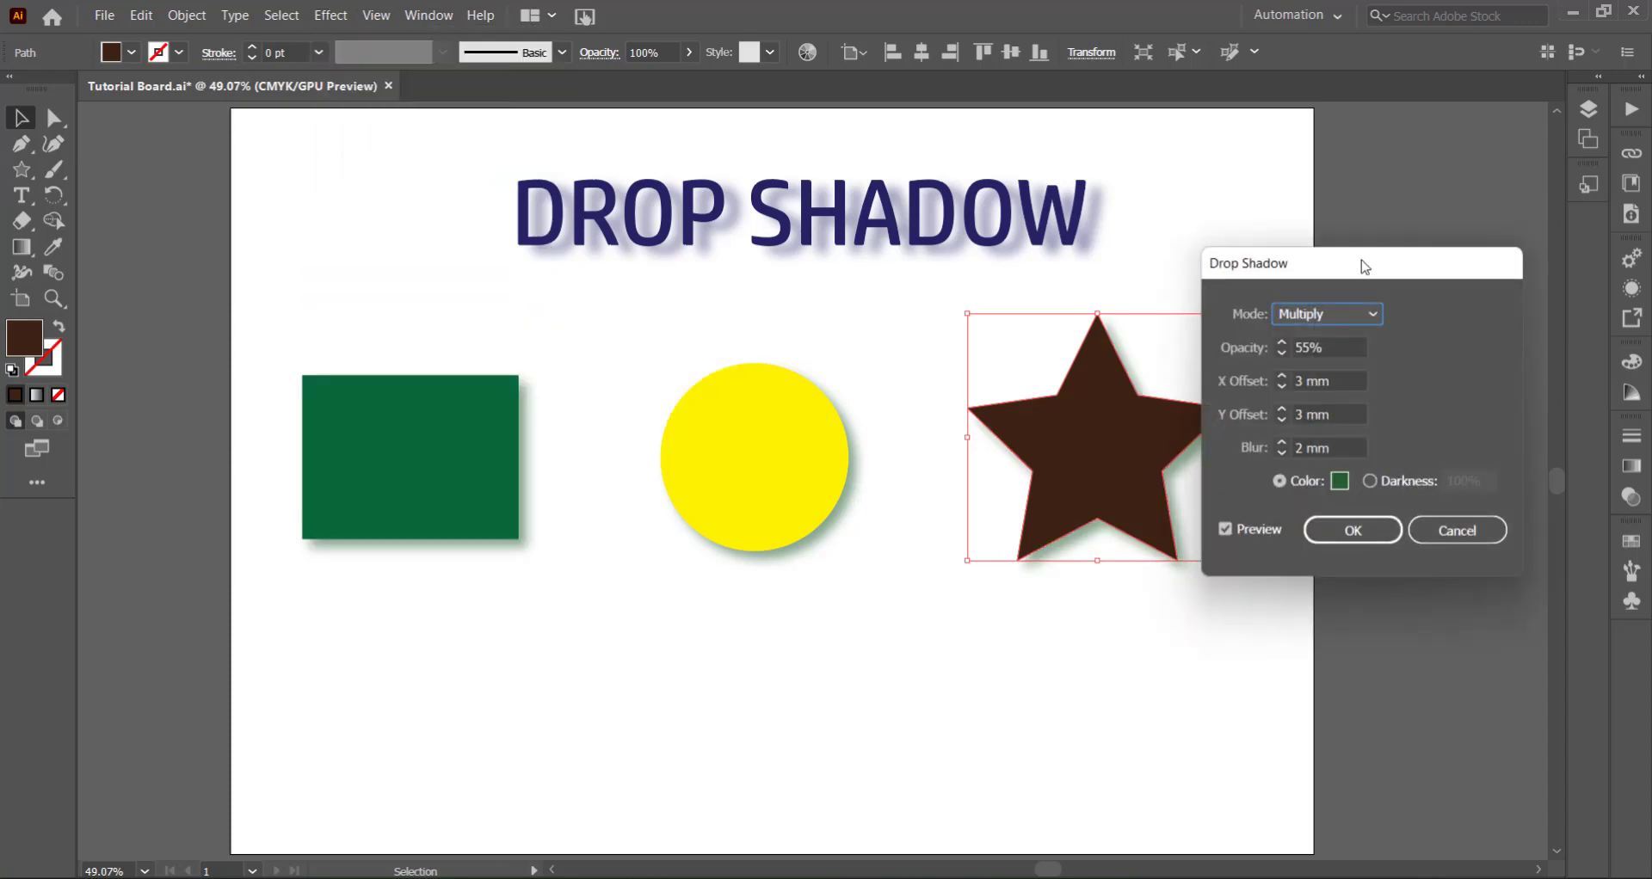
drag(1364, 267, 1454, 293)
- Change the star's drop shadow color to brown, apply the effect and deselect the star
click(1430, 507)
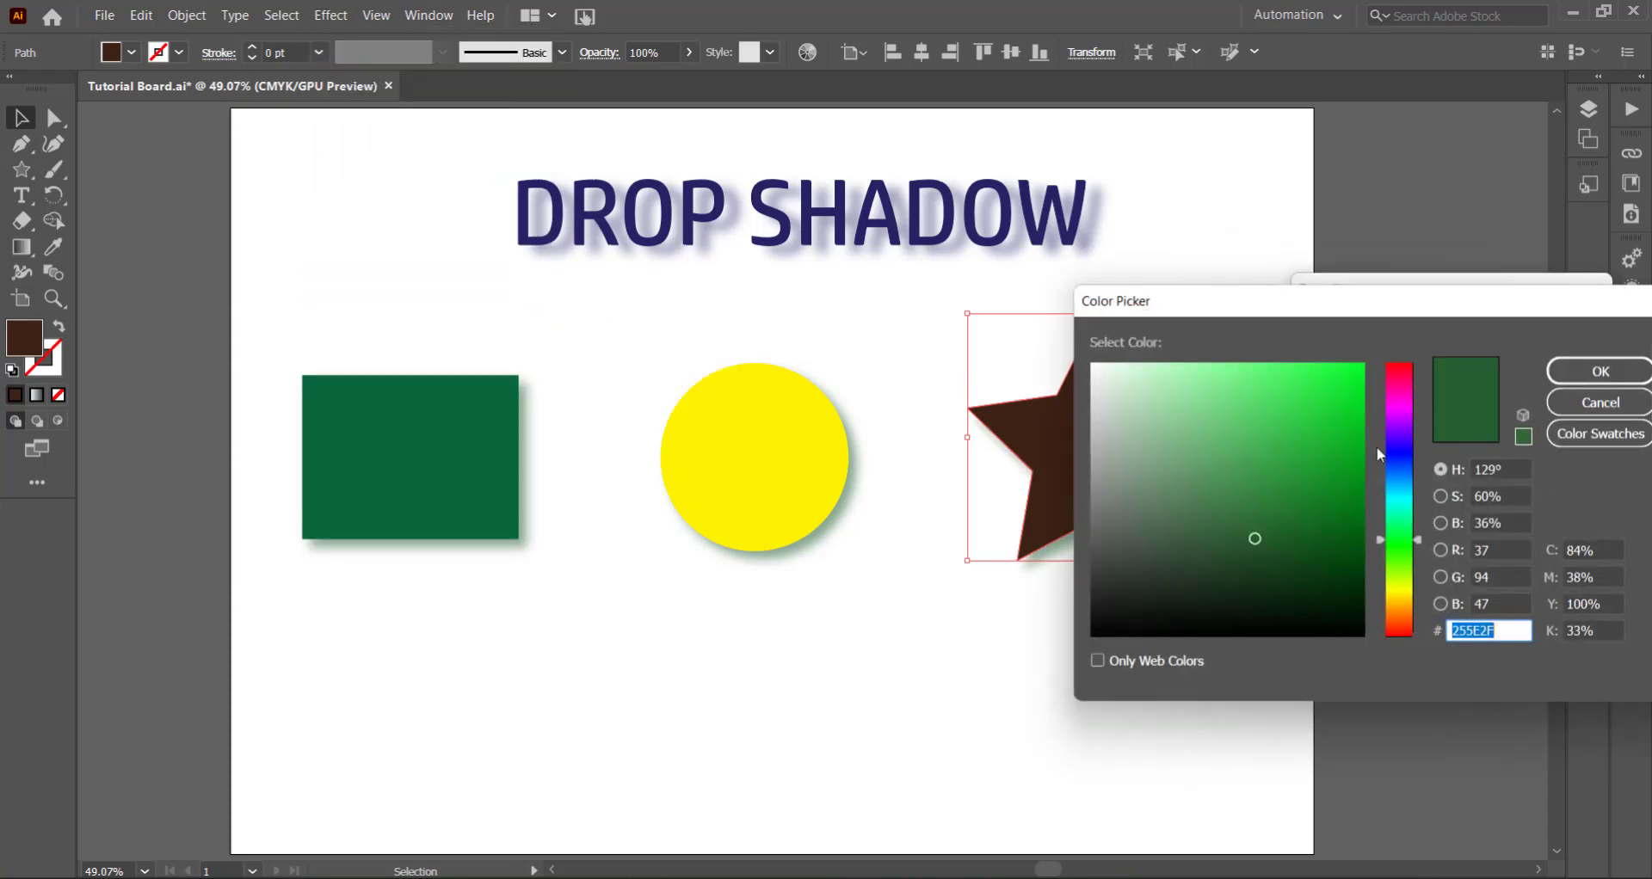
drag(1403, 588, 1408, 610)
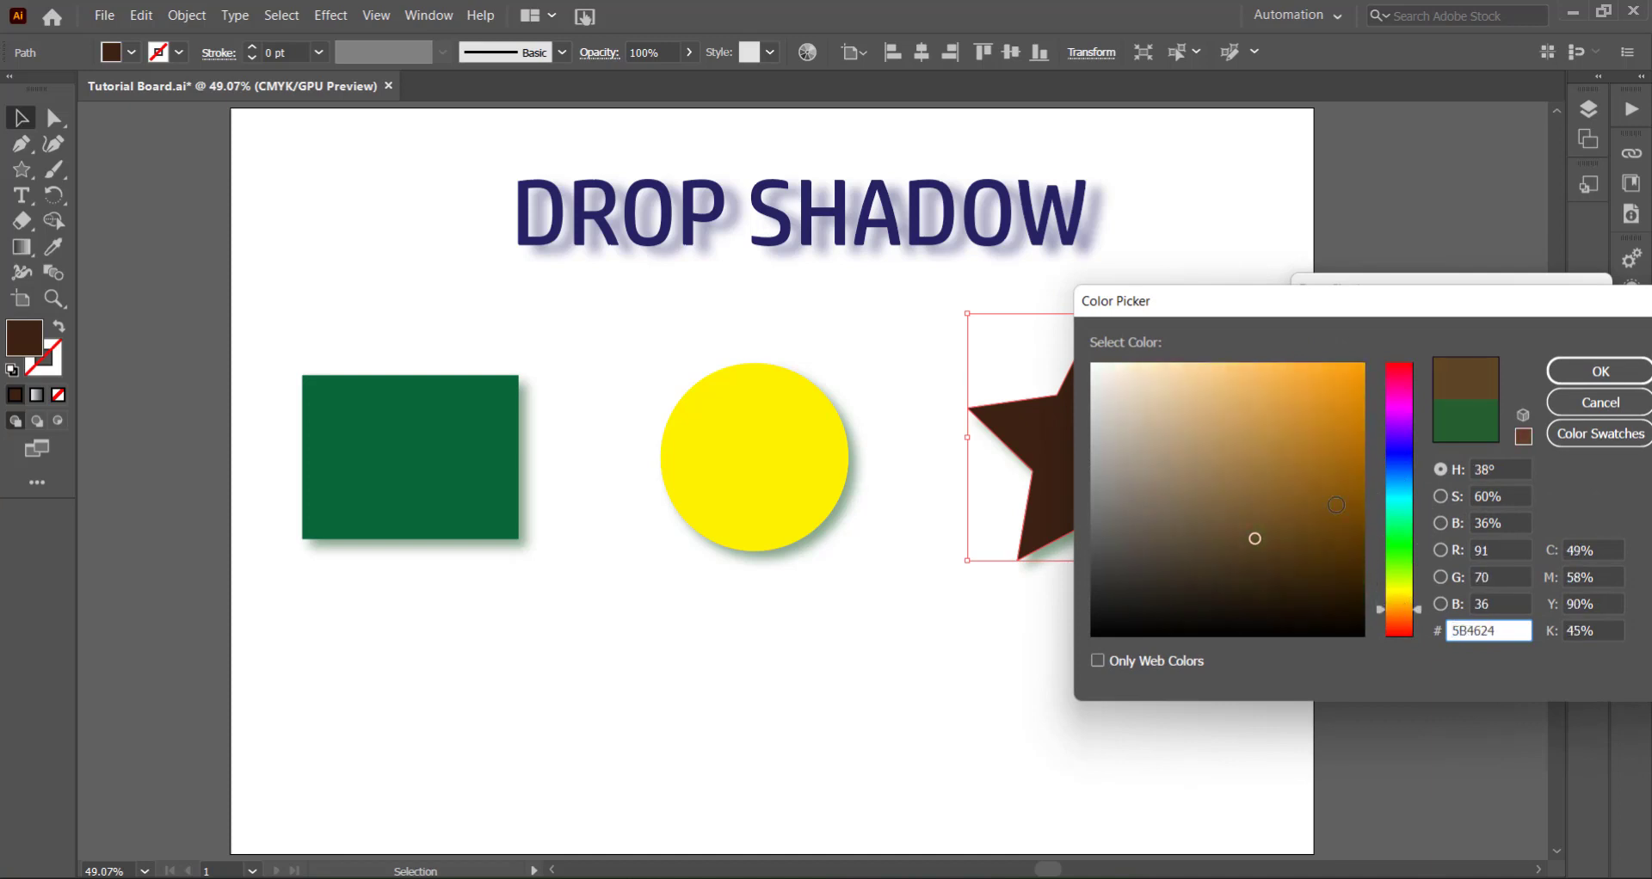
click(1598, 371)
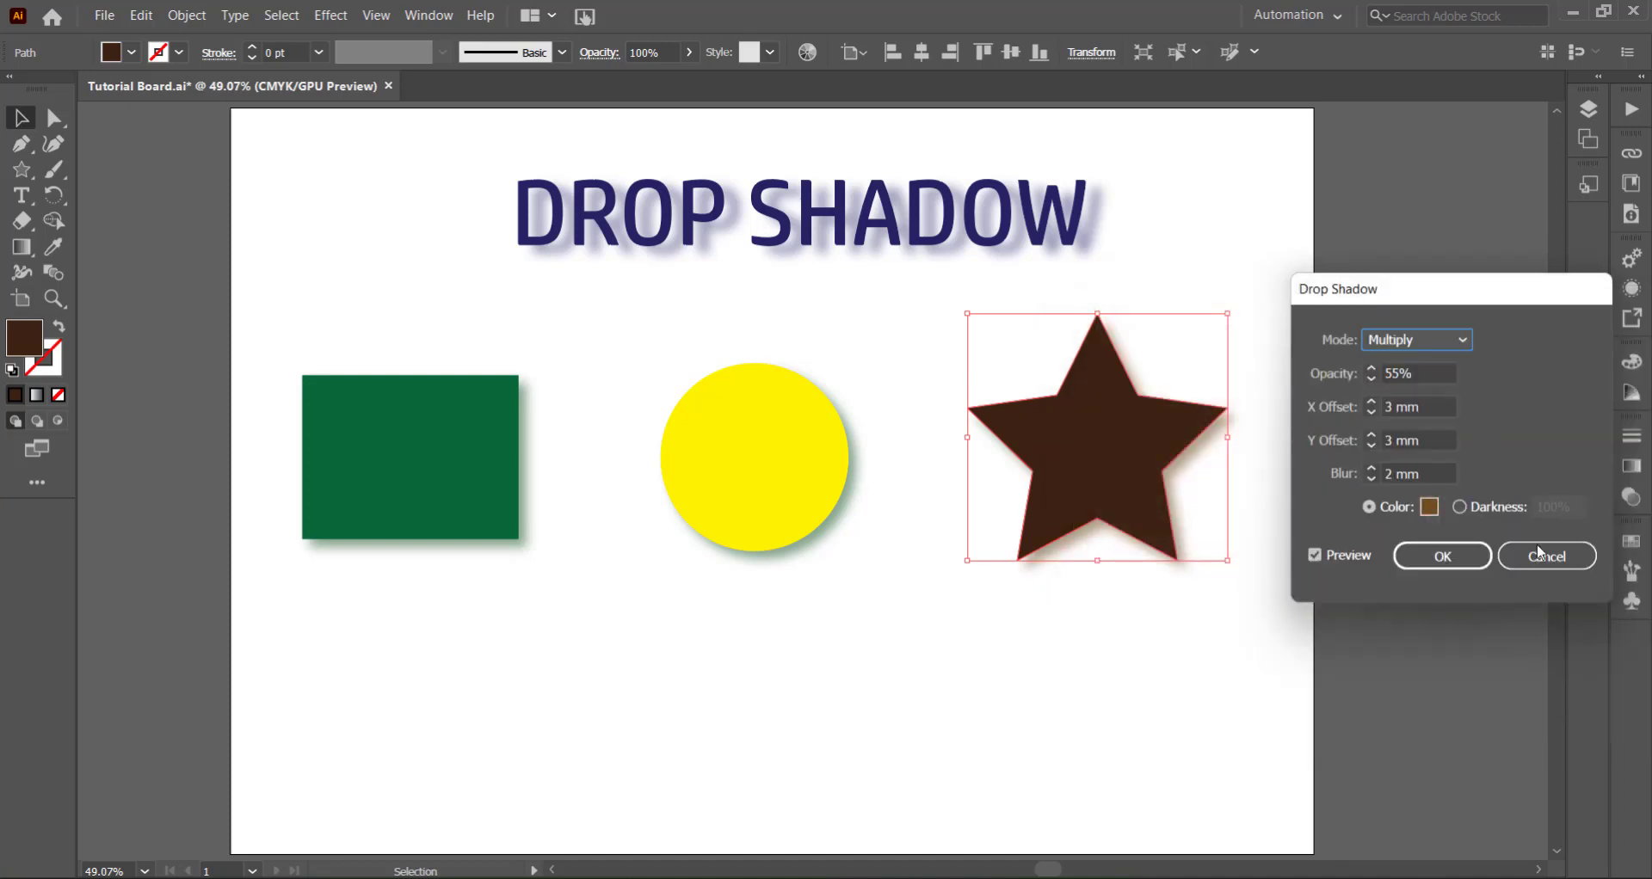
click(1442, 555)
click(1133, 638)
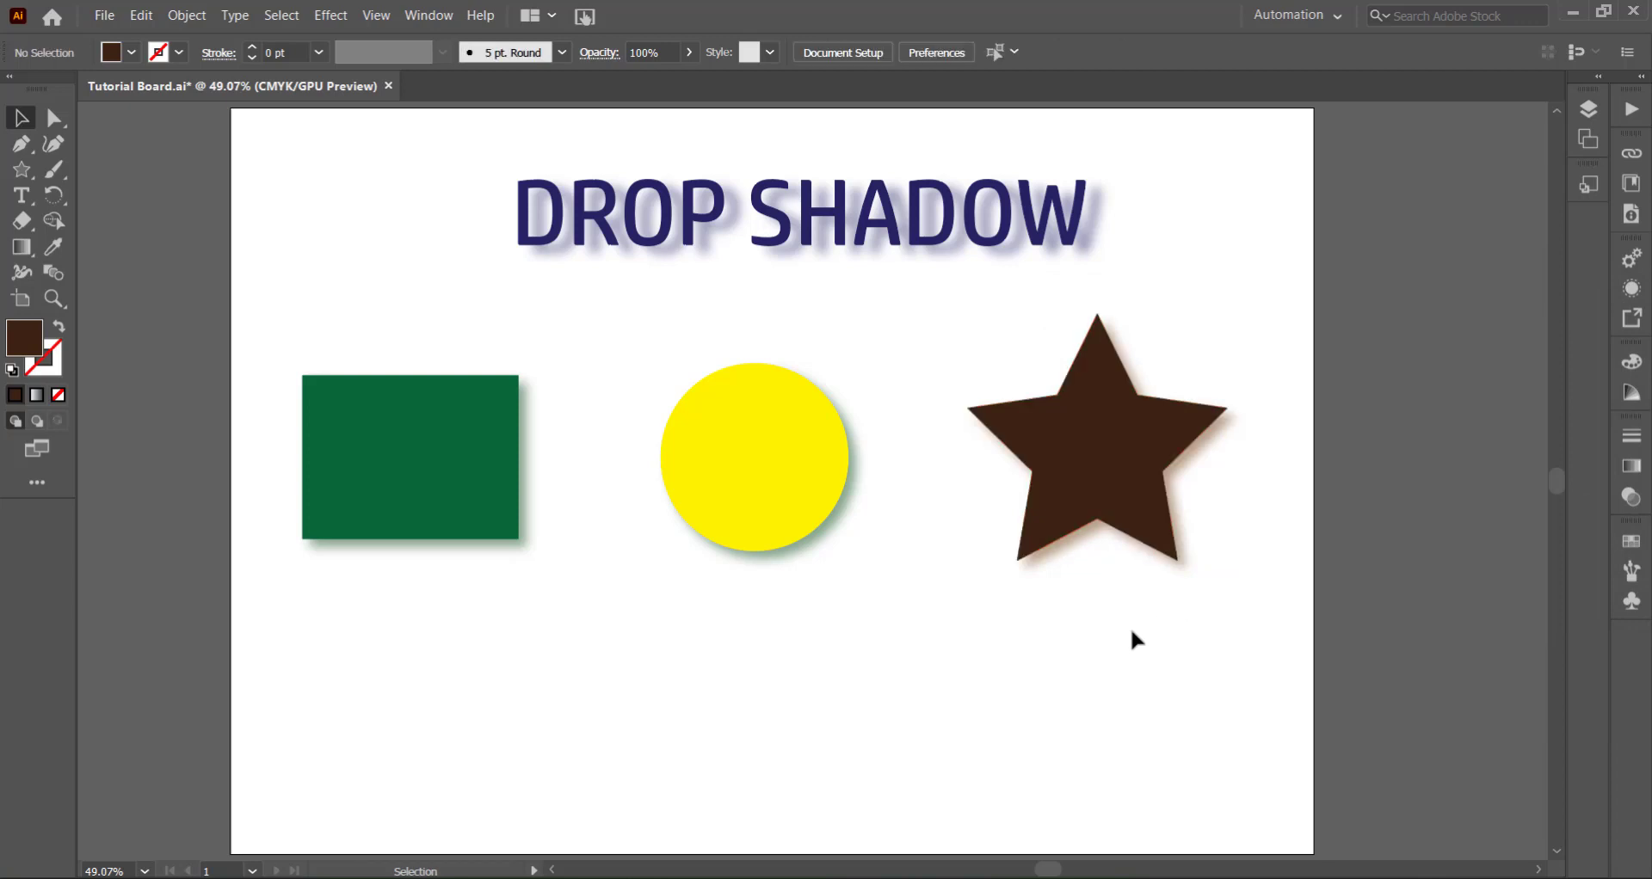